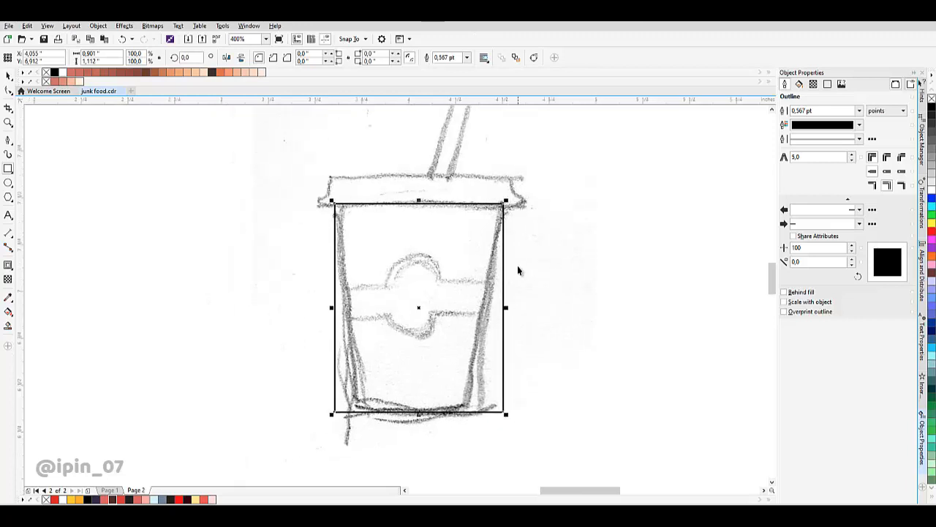
pyautogui.scroll(1, 506, 300)
pyautogui.moveTo(504, 316); pyautogui.dragTo(459, 327)
pyautogui.rightClick(459, 327)
pyautogui.scroll(-1, 450, 349)
pyautogui.moveTo(446, 375); pyautogui.dragTo(479, 298)
pyautogui.scroll(1, 476, 280)
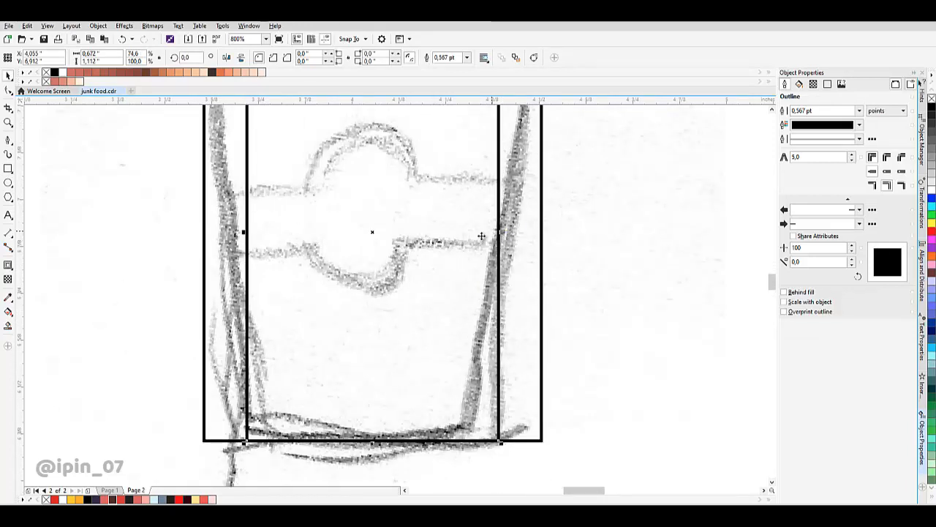
pyautogui.scroll(-1, 472, 252)
pyautogui.hotkey('ctrl', 'z')
# Draw a guide rectangle about 0.635 in wide and 1.391 in high over the cup rectangle and align both on their horizontal centres
pyautogui.press('F6')
pyautogui.moveTo(381, 285); pyautogui.dragTo(455, 409)
pyautogui.press('space')
pyautogui.keyDown('shift'); pyautogui.click(482, 287); pyautogui.keyUp('shift')
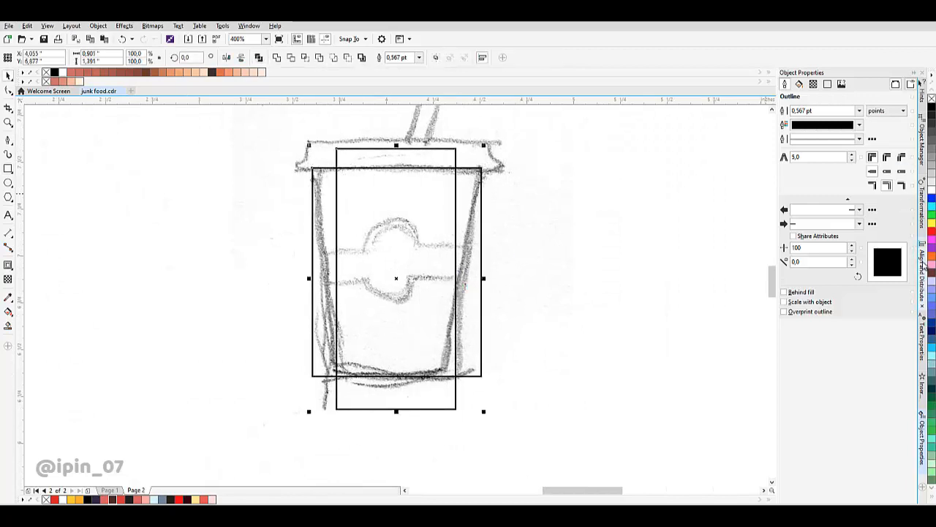
pyautogui.click(921, 264)
pyautogui.click(807, 95)
pyautogui.click(658, 151)
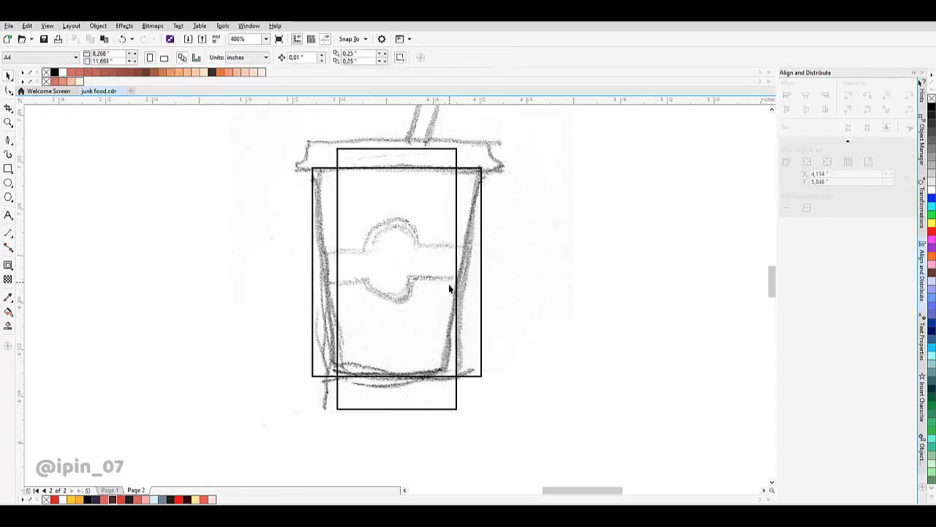
pyautogui.scroll(1, 437, 377)
pyautogui.click(475, 340)
pyautogui.moveTo(474, 171); pyautogui.dragTo(492, 302)
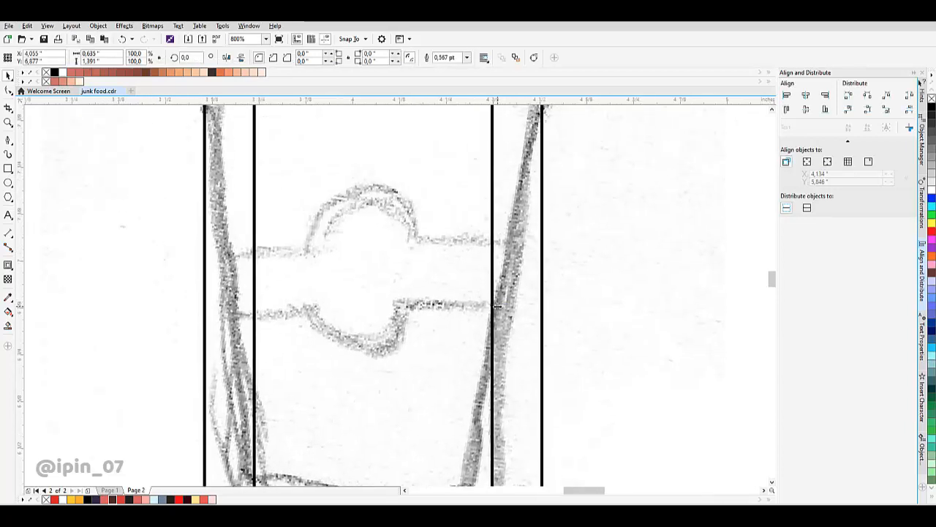
pyautogui.scroll(-1, 492, 311)
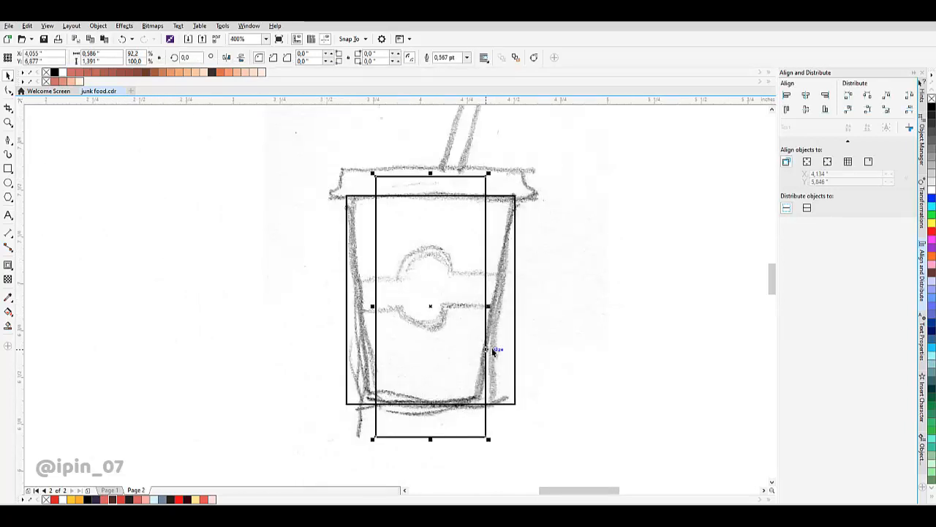
pyautogui.hotkey('ctrl', 'z')
pyautogui.moveTo(500, 332)
pyautogui.mouseDown()
pyautogui.moveTo(502, 347)
pyautogui.moveTo(493, 339)
pyautogui.mouseUp()
# Convert the cup's outer rectangle to curves
pyautogui.click(501, 339)
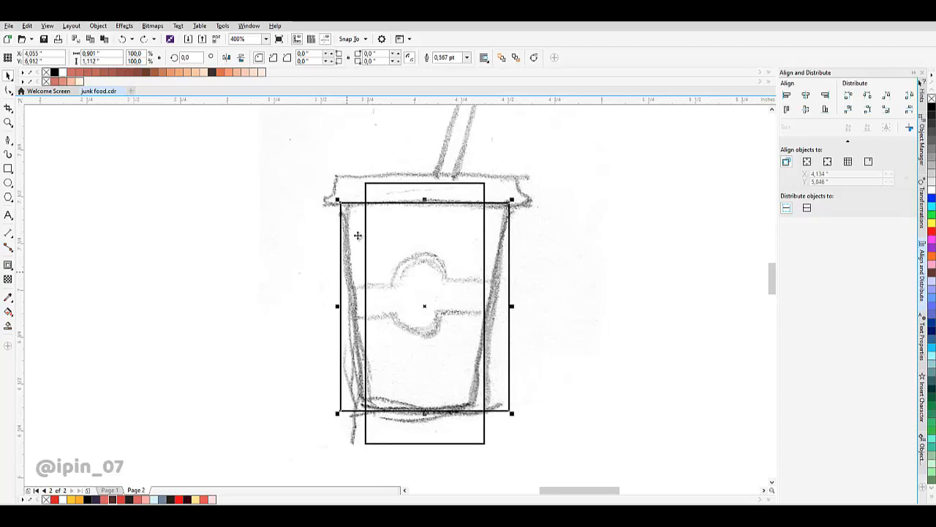
pyautogui.click(99, 27)
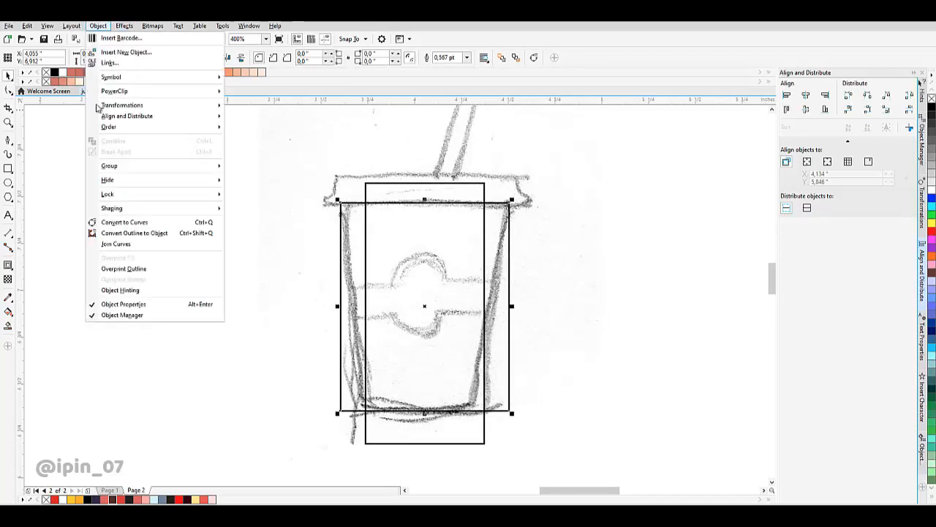
pyautogui.click(123, 223)
# Move the cup outline's two bottom corner nodes inward to where the guide rectangle's sides cross the base, forming a tapered cup
pyautogui.scroll(-1, 475, 373)
pyautogui.scroll(1, 512, 358)
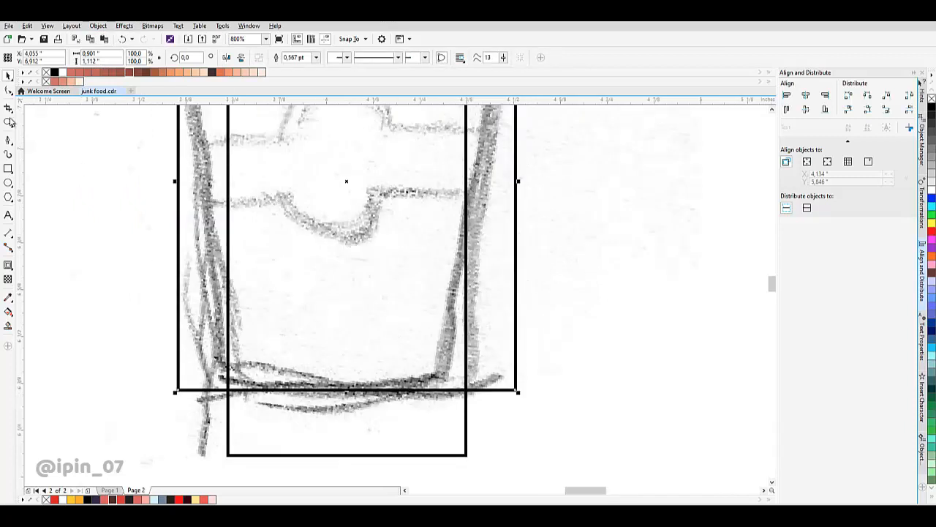
pyautogui.click(8, 88)
pyautogui.scroll(4, 512, 329)
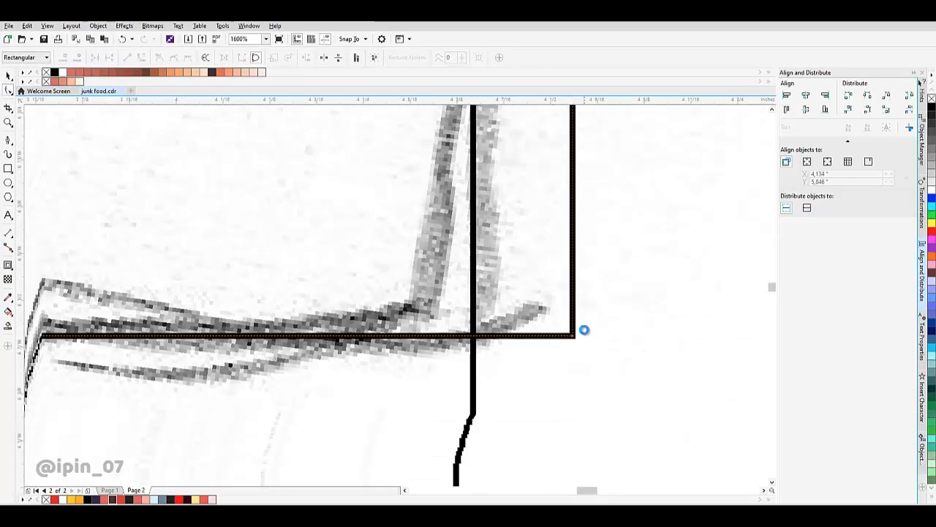
pyautogui.moveTo(570, 341); pyautogui.dragTo(371, 338)
pyautogui.scroll(-2, 300, 276)
pyautogui.moveTo(93, 343); pyautogui.dragTo(436, 358)
pyautogui.scroll(1, 338, 364)
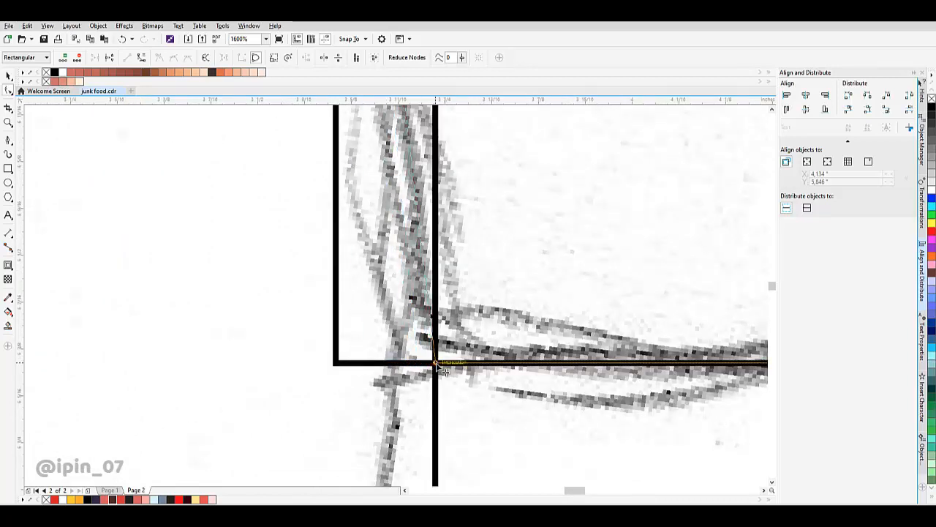
pyautogui.scroll(-2, 437, 362)
# Delete the narrow guide rectangle from the cup drawing
pyautogui.press('space')
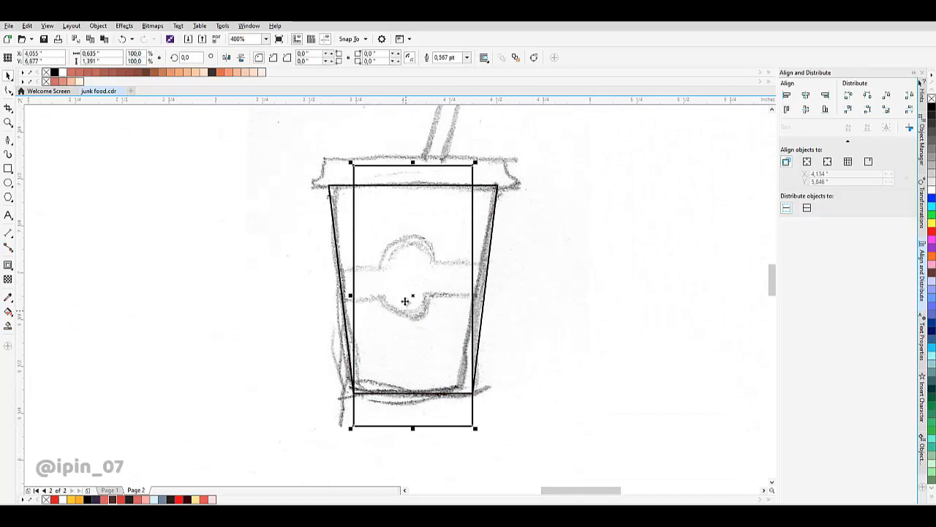
pyautogui.moveTo(405, 302); pyautogui.dragTo(620, 278)
pyautogui.press('Delete')
# Convert the cup's bottom segment to a curve and bend it slightly downward at the middle
pyautogui.click(417, 385)
pyautogui.scroll(1, 411, 412)
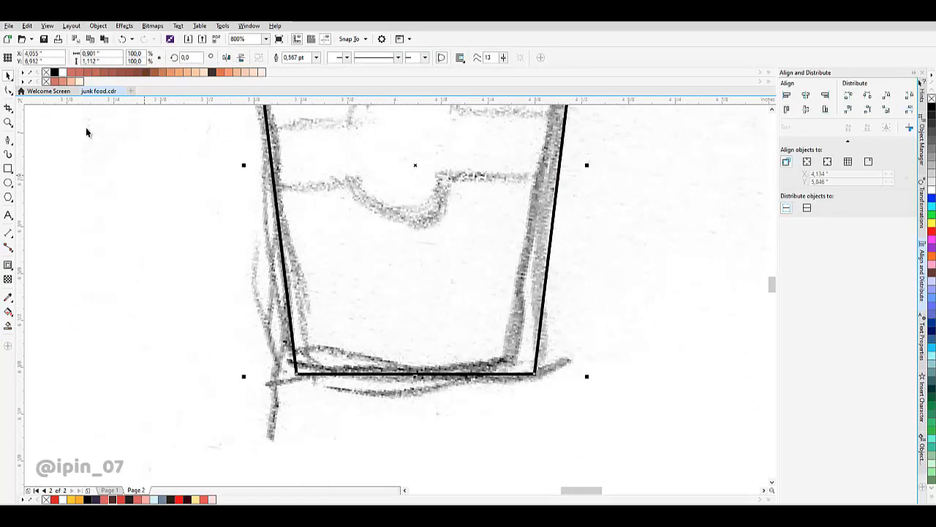
pyautogui.click(8, 90)
pyautogui.scroll(1, 423, 380)
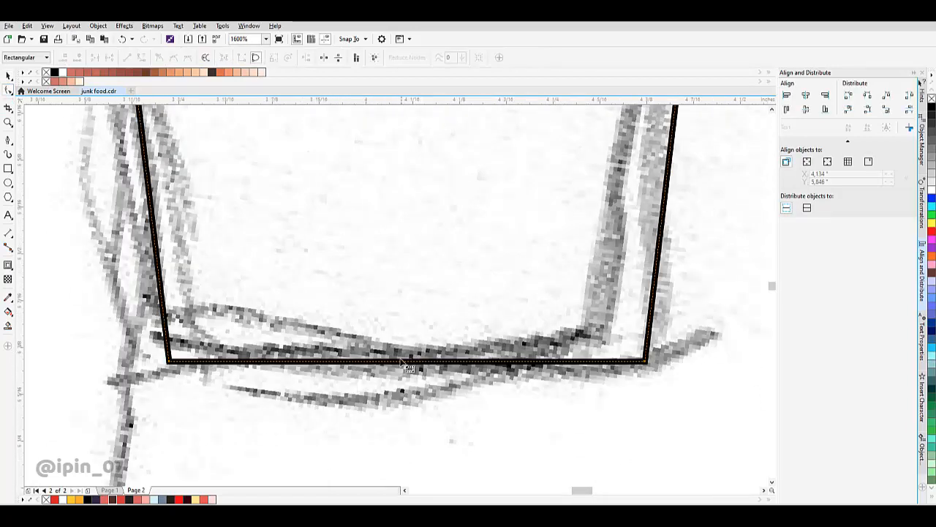
pyautogui.rightClick(400, 363)
pyautogui.click(436, 230)
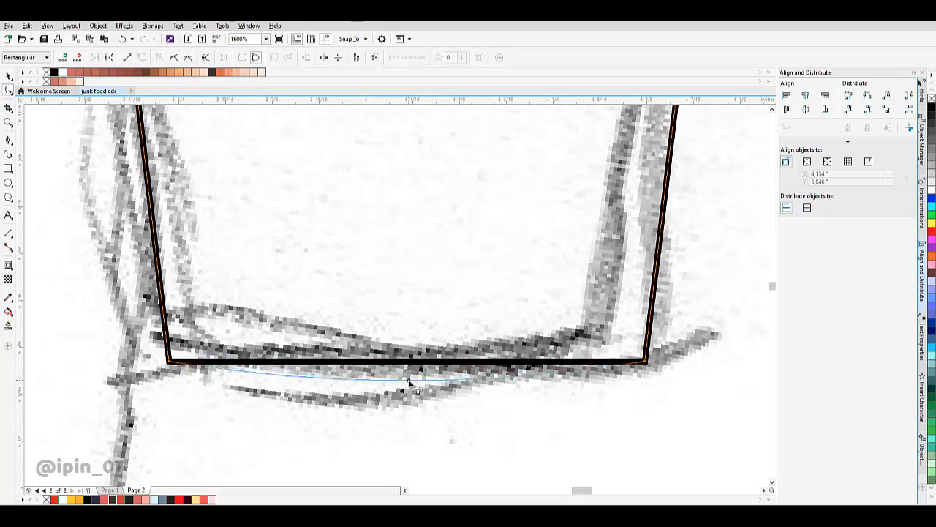
pyautogui.scroll(-2, 432, 364)
pyautogui.press('space')
pyautogui.moveTo(523, 301); pyautogui.dragTo(174, 302)
pyautogui.hotkey('ctrl', 'z')
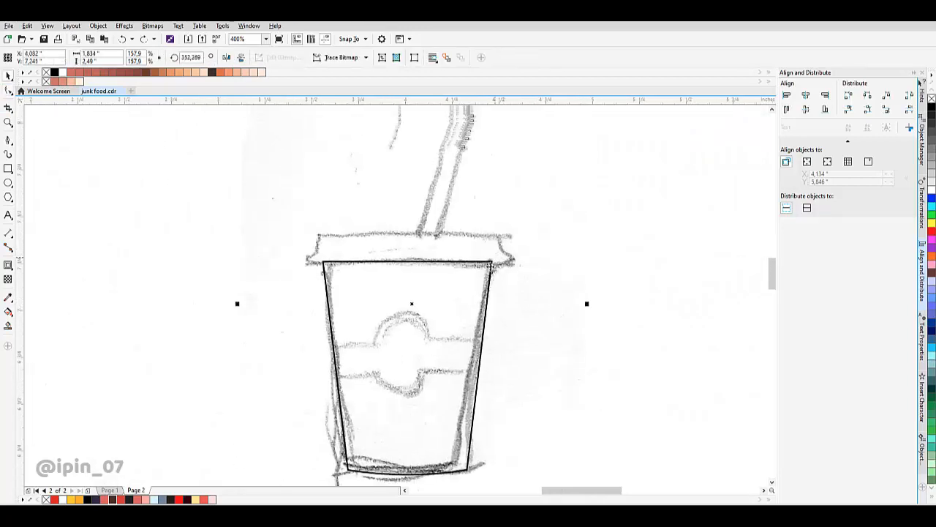
# Draw a lid rim rectangle about 1.027 in wide and 0.041 in high along the cup's top edge and centre it horizontally on the cup
pyautogui.scroll(1, 475, 269)
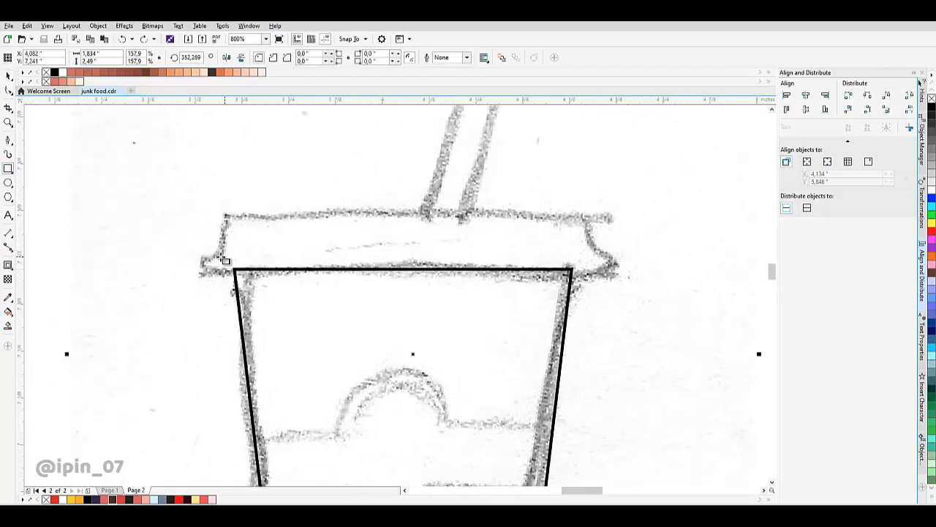
pyautogui.moveTo(214, 254); pyautogui.dragTo(605, 277)
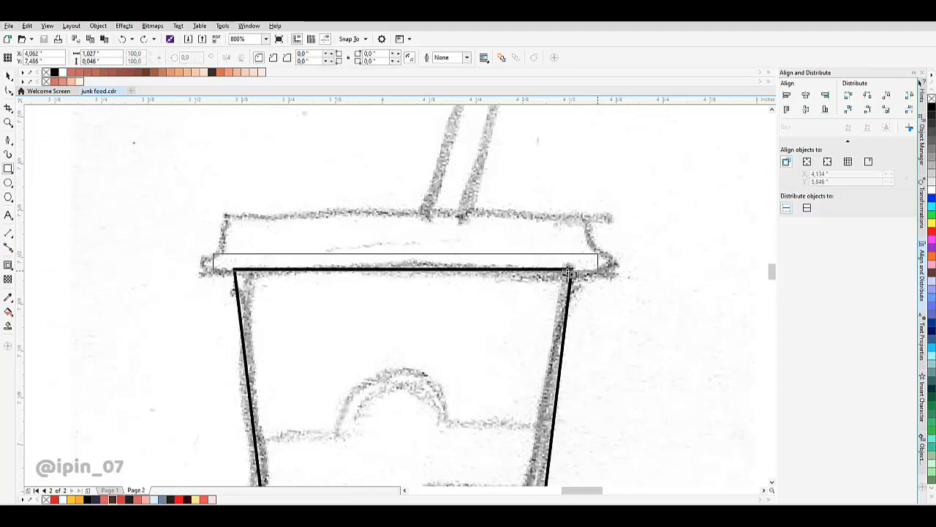
pyautogui.scroll(1, 406, 274)
pyautogui.scroll(-1, 405, 279)
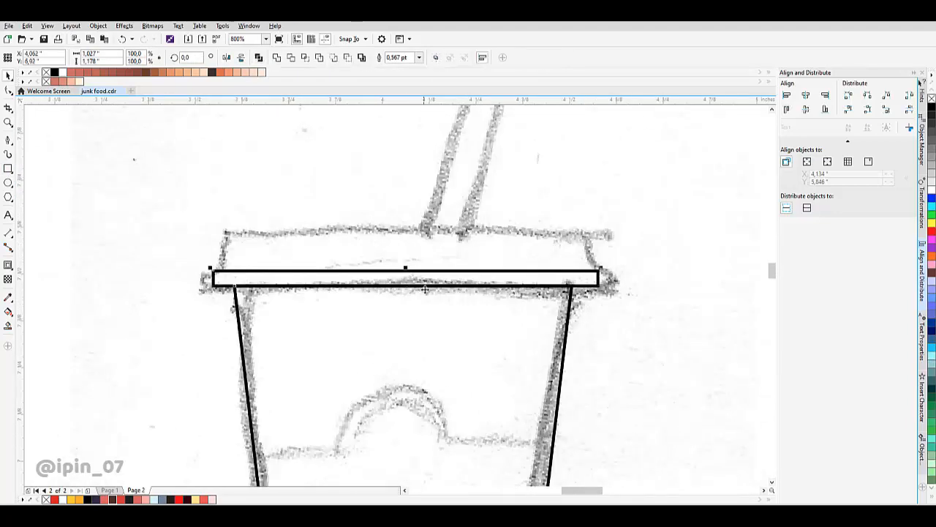
pyautogui.click(807, 96)
pyautogui.click(603, 263)
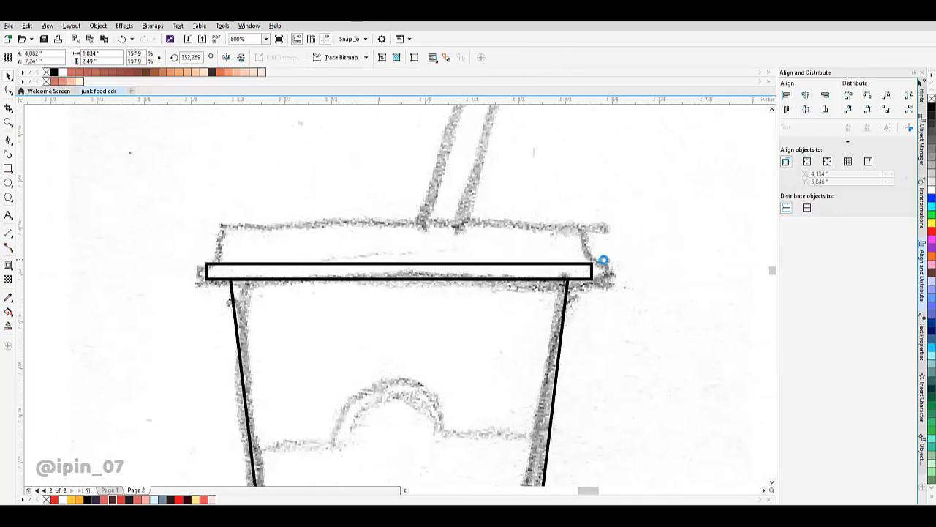
# Round the lid rim's corners fully so both ends become semicircular
pyautogui.scroll(1, 603, 263)
pyautogui.click(557, 282)
pyautogui.scroll(-2, 578, 280)
pyautogui.scroll(1, 597, 269)
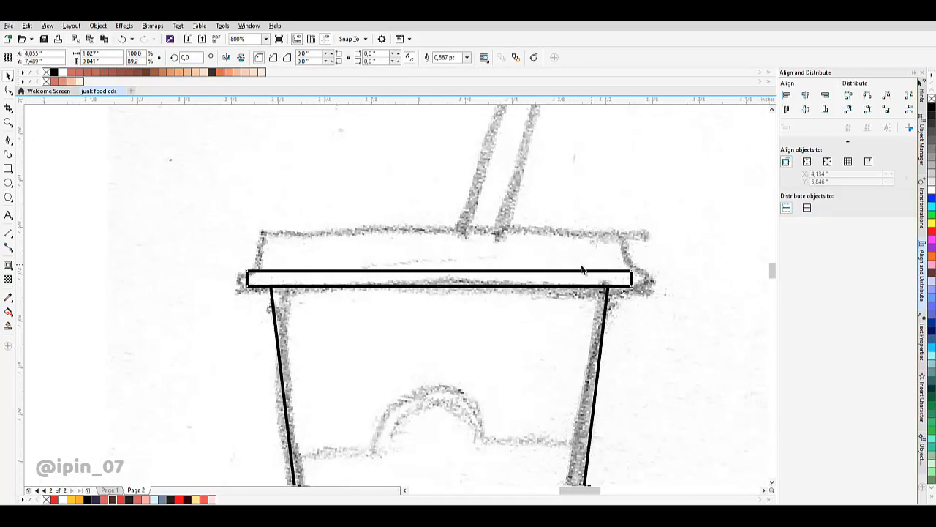
pyautogui.click(8, 89)
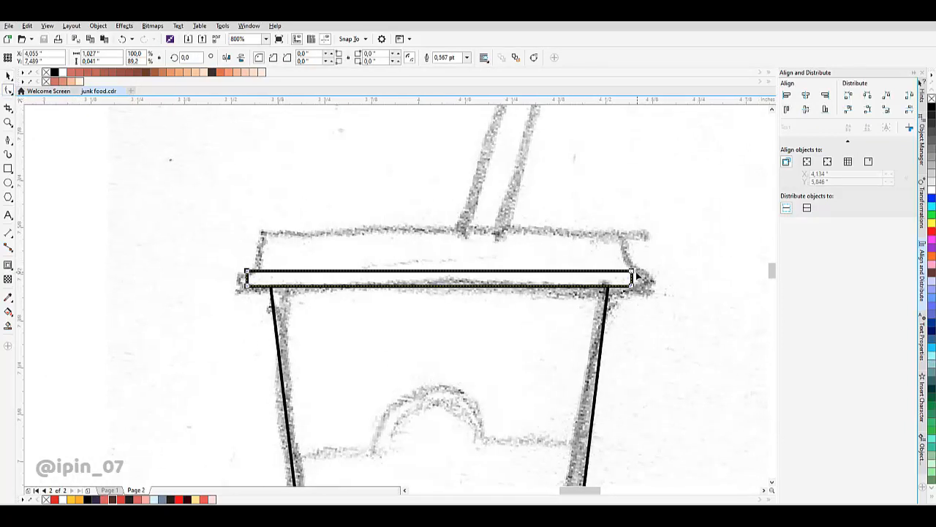
pyautogui.moveTo(638, 278); pyautogui.dragTo(610, 272)
pyautogui.click(517, 255)
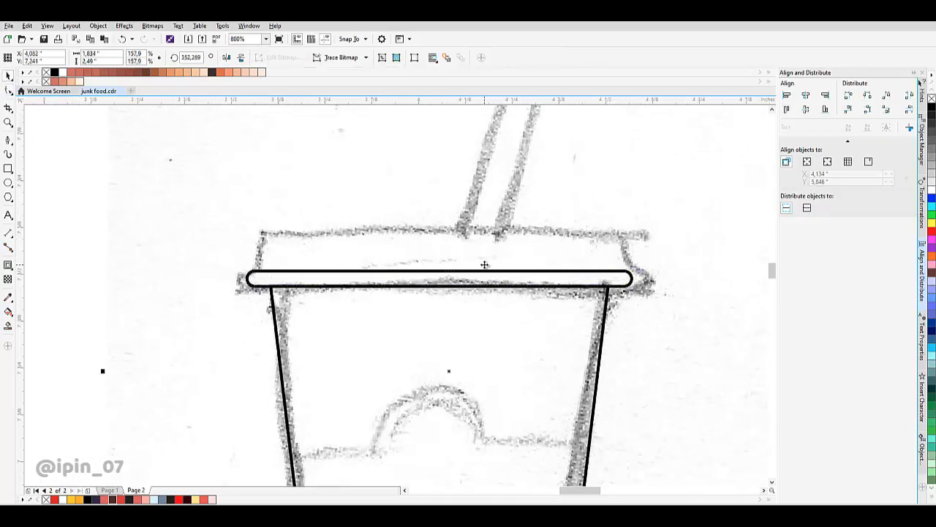
# Draw the upper lid rectangle, about 0.958 in wide and 0.1 in high, resting on the rim and centre it horizontally on the rim
pyautogui.scroll(-1, 485, 265)
pyautogui.scroll(1, 401, 241)
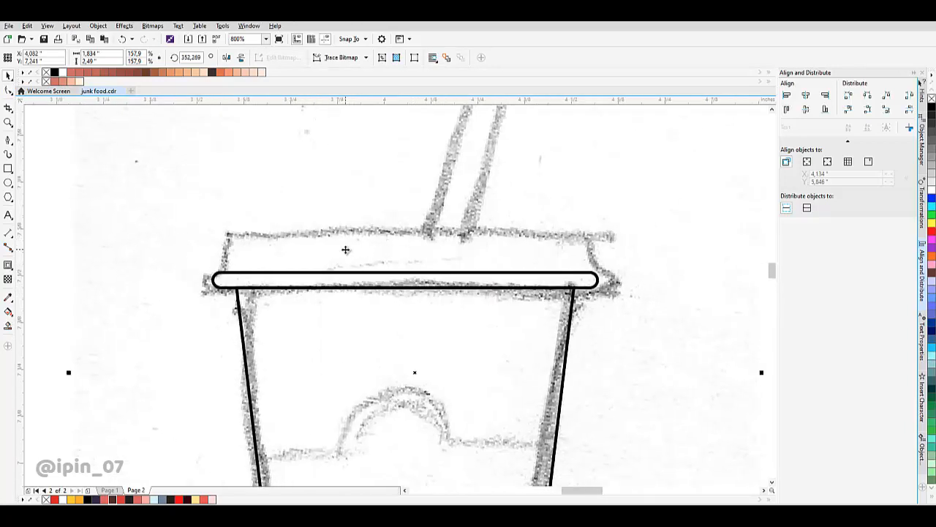
pyautogui.click(8, 168)
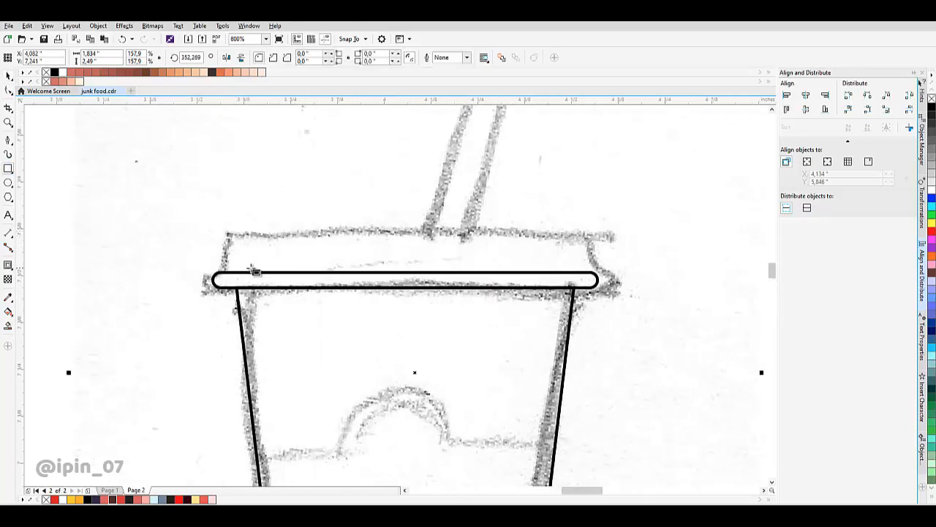
pyautogui.moveTo(229, 273); pyautogui.dragTo(587, 235)
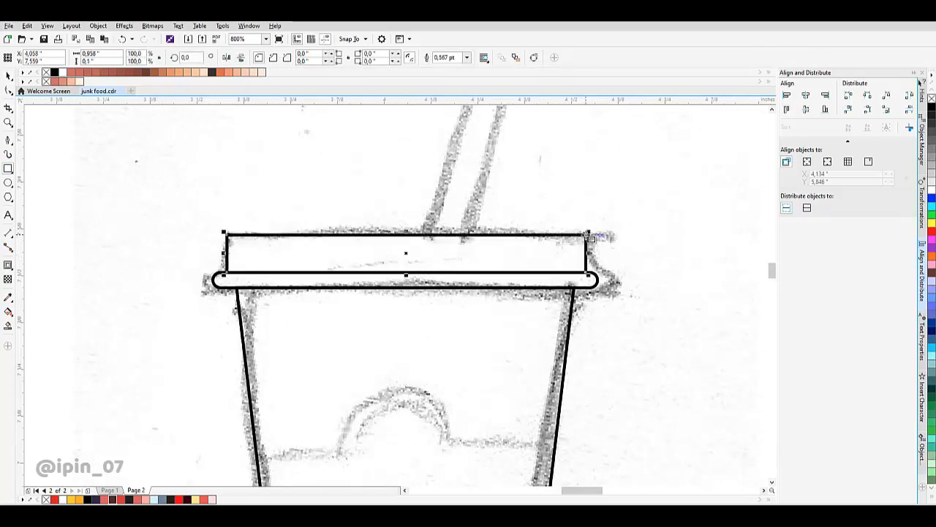
pyautogui.keyDown('shift'); pyautogui.click(388, 279); pyautogui.keyUp('shift')
pyautogui.click(806, 96)
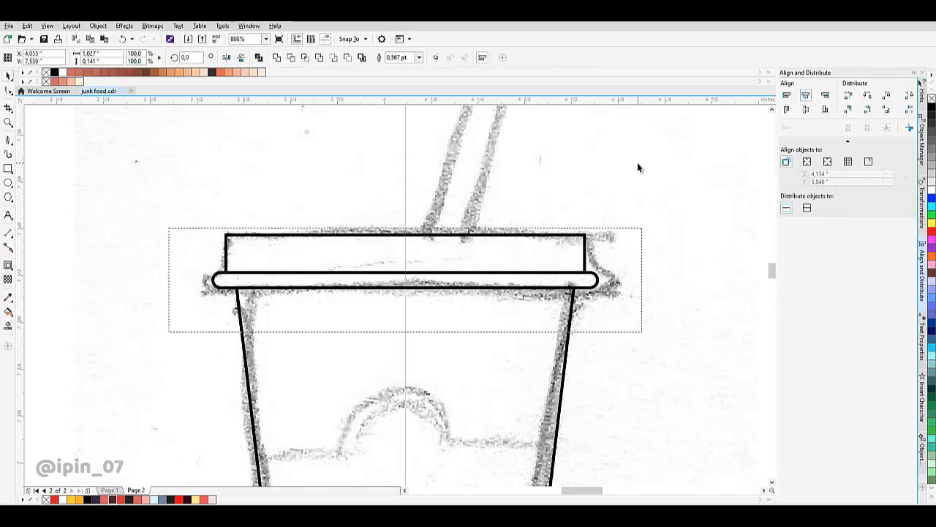
# Try rounding the upper lid rectangle's two top corners with a radius of 0.05 in
pyautogui.click(416, 266)
pyautogui.scroll(1, 346, 268)
pyautogui.moveTo(286, 231); pyautogui.dragTo(264, 293)
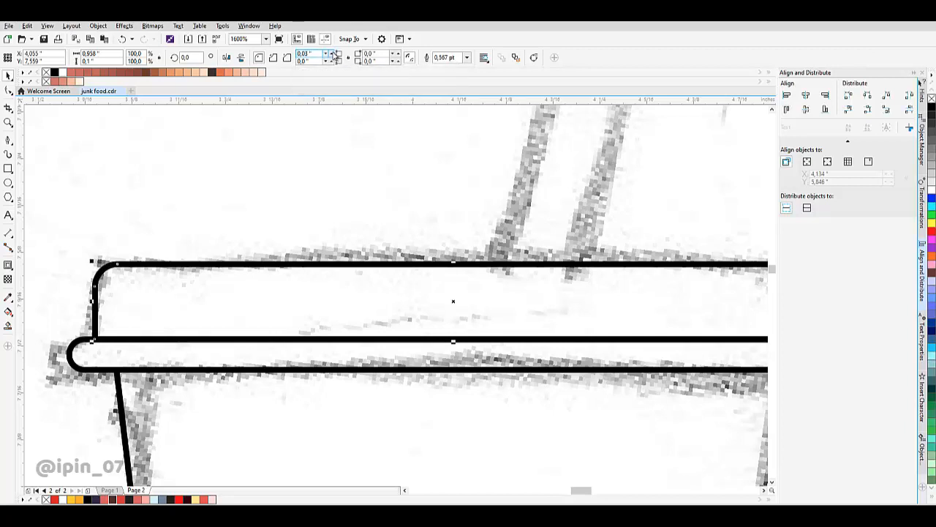
pyautogui.click(331, 54)
pyautogui.click(331, 54)
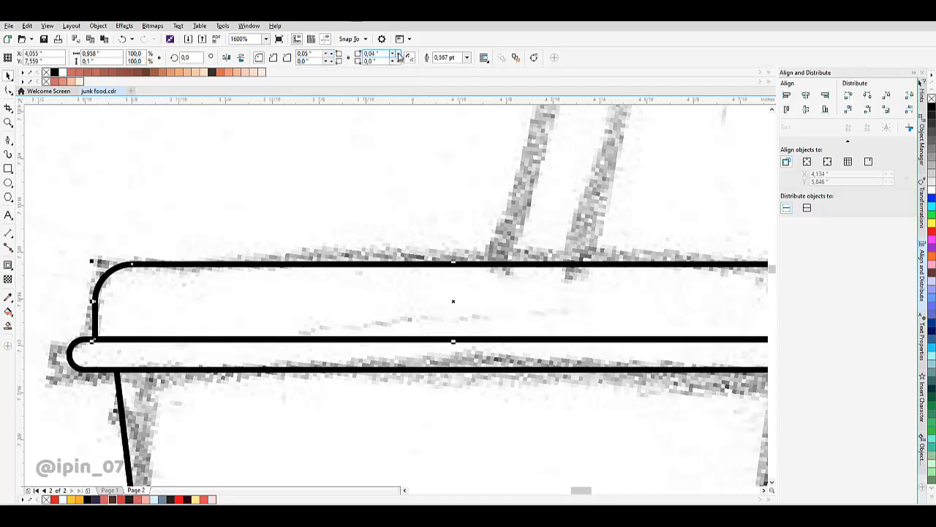
pyautogui.scroll(-1, 362, 231)
pyautogui.click(526, 211)
pyautogui.scroll(-2, 481, 238)
pyautogui.moveTo(482, 237); pyautogui.dragTo(183, 238)
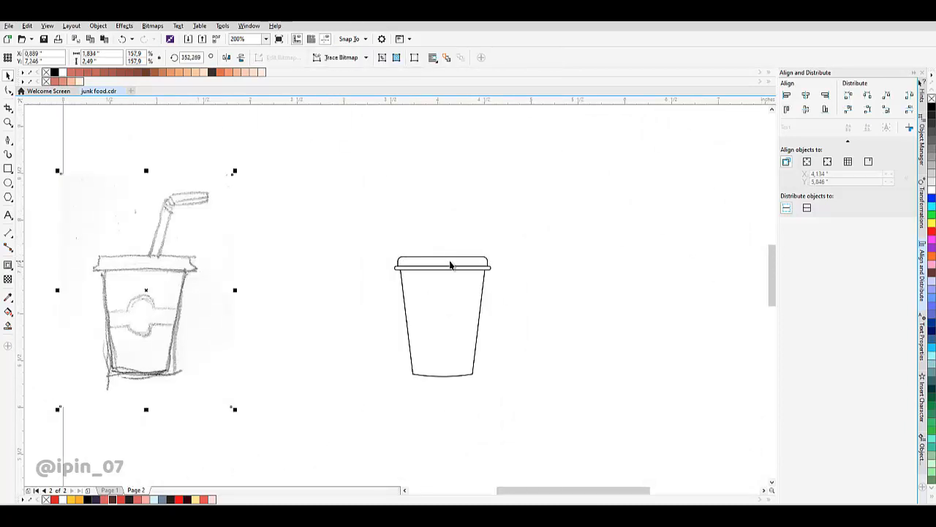
pyautogui.scroll(2, 454, 263)
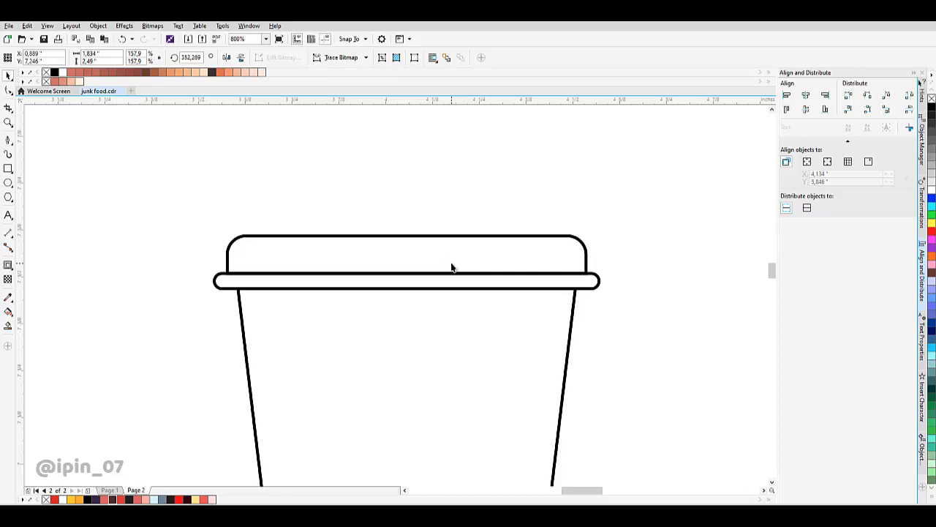
# Give the upper lid rectangle's two top corners a smaller, equal rounding
pyautogui.click(462, 236)
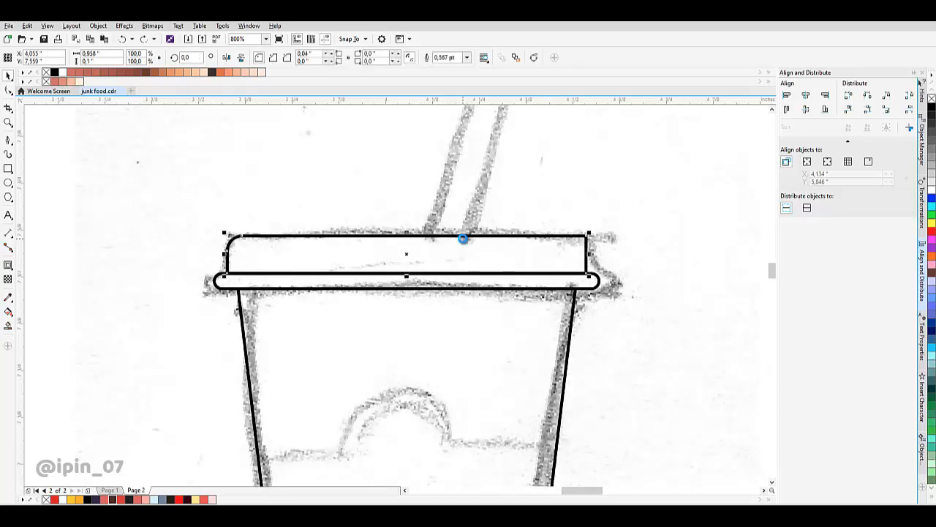
pyautogui.click(397, 54)
pyautogui.scroll(-3, 521, 256)
pyautogui.scroll(5, 493, 236)
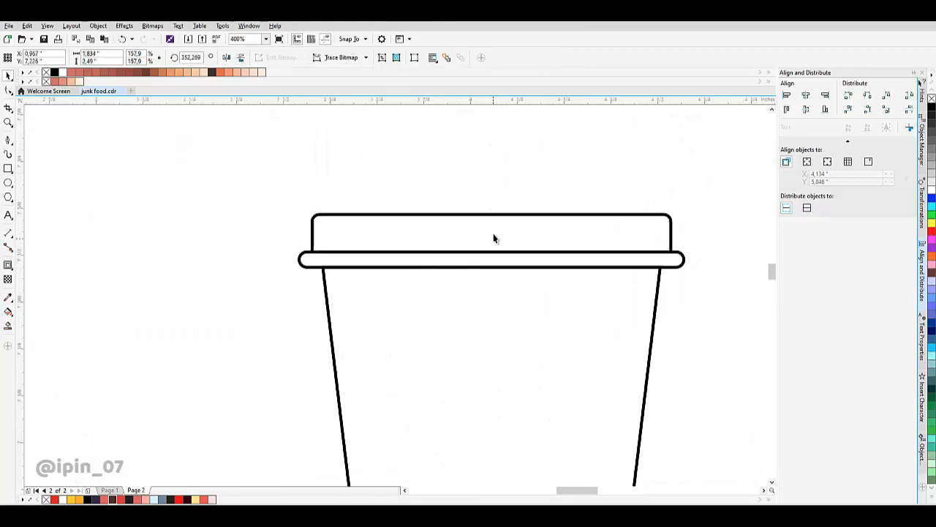
pyautogui.scroll(-2, 487, 247)
pyautogui.click(489, 196)
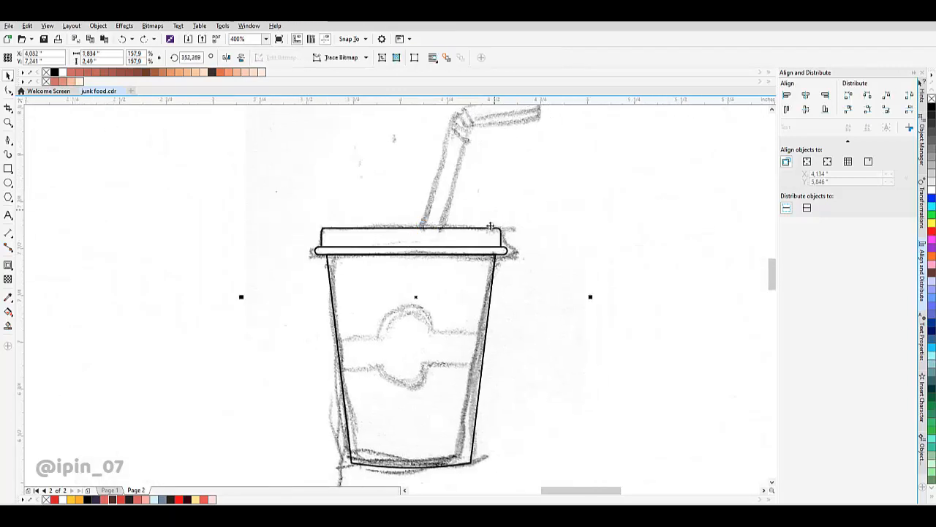
pyautogui.scroll(1, 473, 243)
pyautogui.click(472, 249)
pyautogui.keyDown('shift'); pyautogui.click(445, 256); pyautogui.keyUp('shift')
pyautogui.click(423, 187)
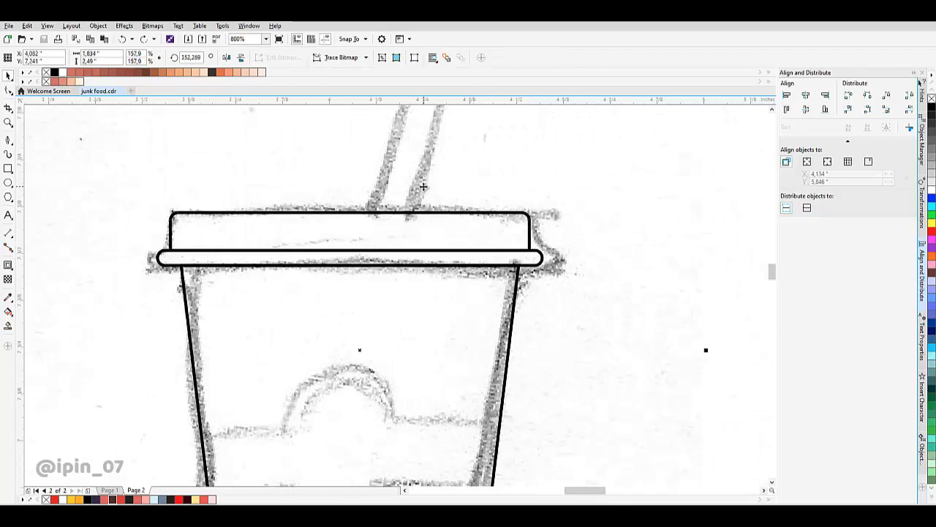
# Extend the upper lid's lower edge down into the rim, making the lid about 0.121 in high
pyautogui.click(377, 232)
pyautogui.scroll(1, 341, 261)
pyautogui.moveTo(358, 240); pyautogui.dragTo(361, 256)
pyautogui.moveTo(495, 191); pyautogui.dragTo(457, 227)
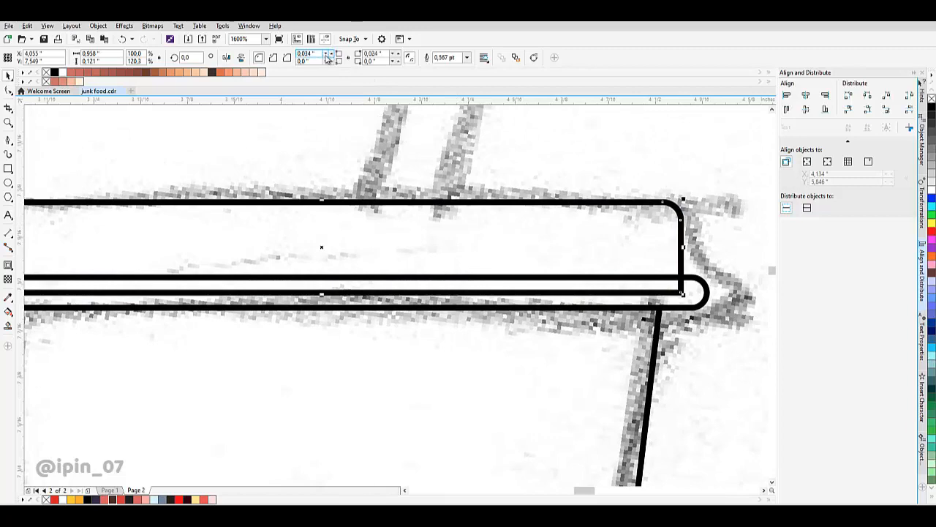
# Set both top corners of the upper lid rectangle to an equal radius of 0.024 in
pyautogui.click(328, 58)
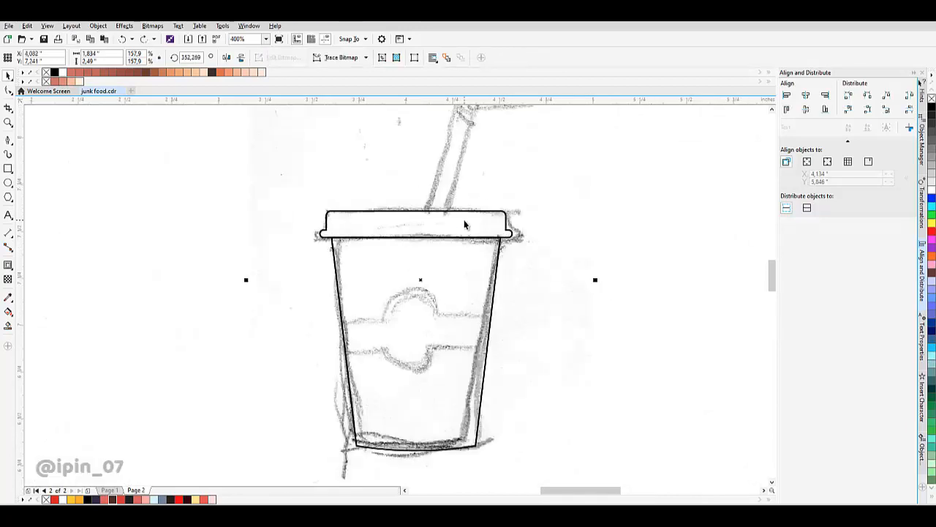
pyautogui.scroll(2, 464, 223)
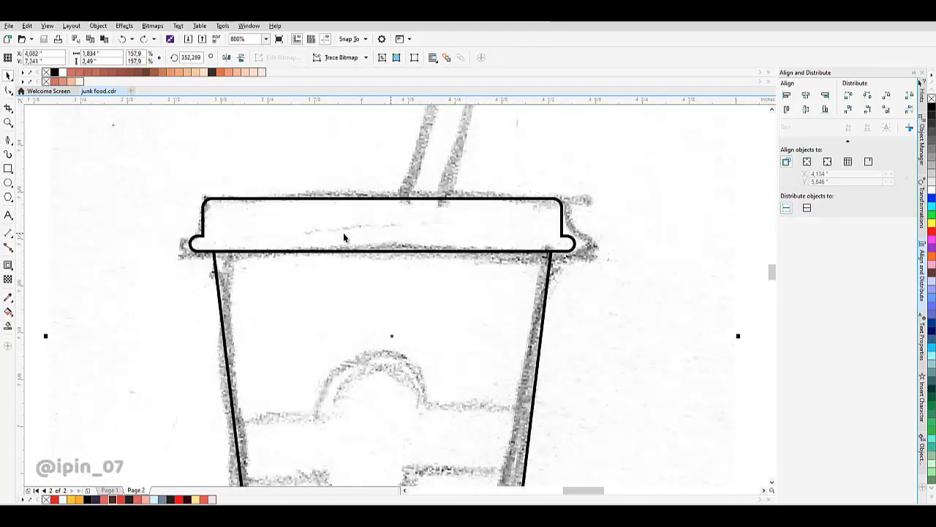
pyautogui.scroll(1, 322, 227)
pyautogui.scroll(-1, 287, 210)
# Undo the weld of the upper lid and rim, and inspect their outlines with the sketch temporarily moved aside
pyautogui.click(295, 210)
pyautogui.keyDown('shift'); pyautogui.click(321, 269); pyautogui.keyUp('shift')
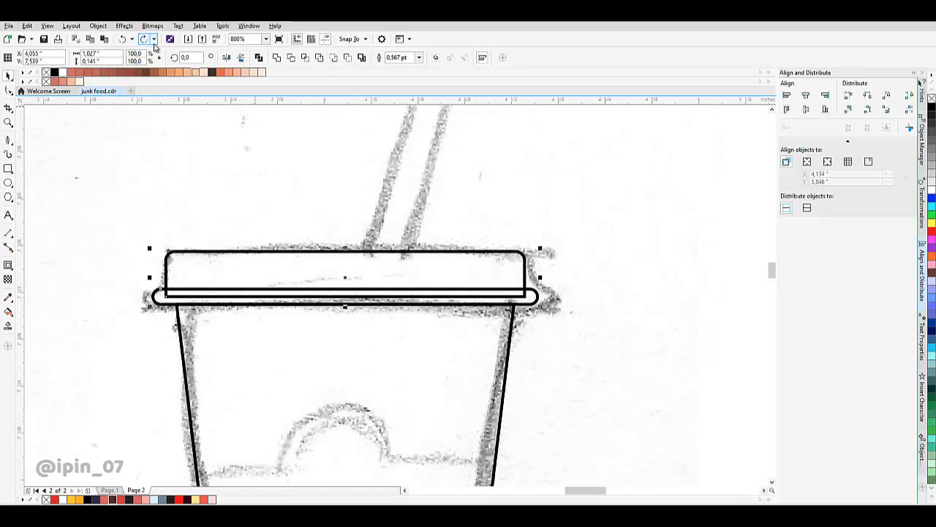
pyautogui.click(153, 40)
pyautogui.click(498, 218)
pyautogui.scroll(-2, 424, 253)
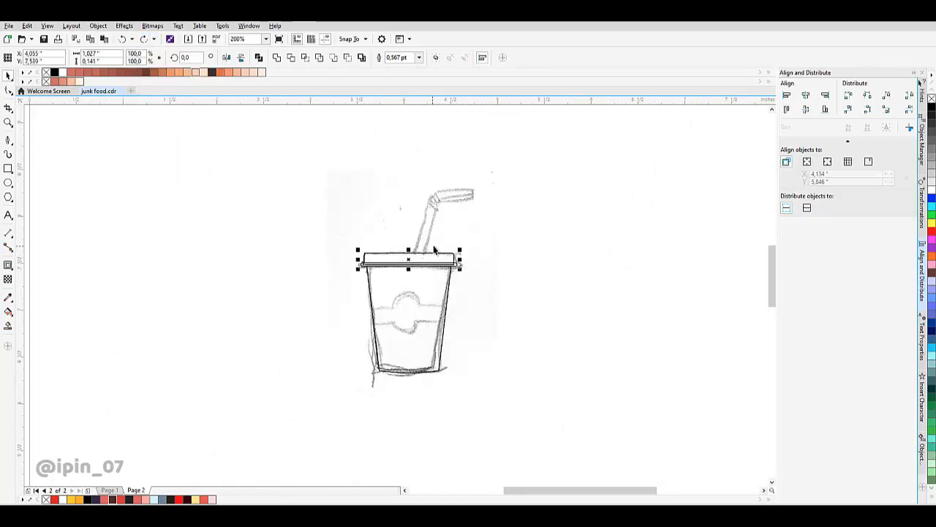
pyautogui.moveTo(476, 221); pyautogui.dragTo(240, 223)
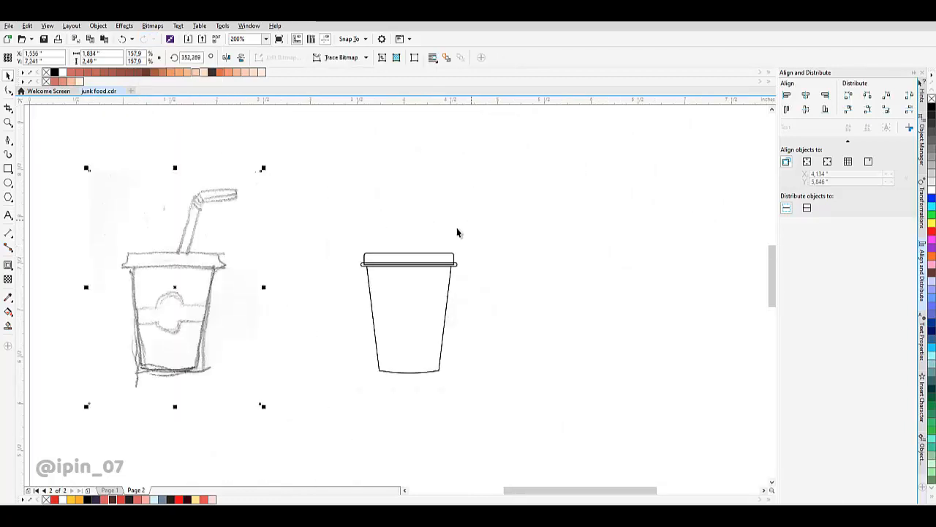
pyautogui.scroll(2, 423, 254)
pyautogui.hotkey('ctrl', 'z')
# Shorten the upper lid rectangle by raising its lower edge to the top edge of the rim
pyautogui.click(420, 242)
pyautogui.scroll(1, 407, 252)
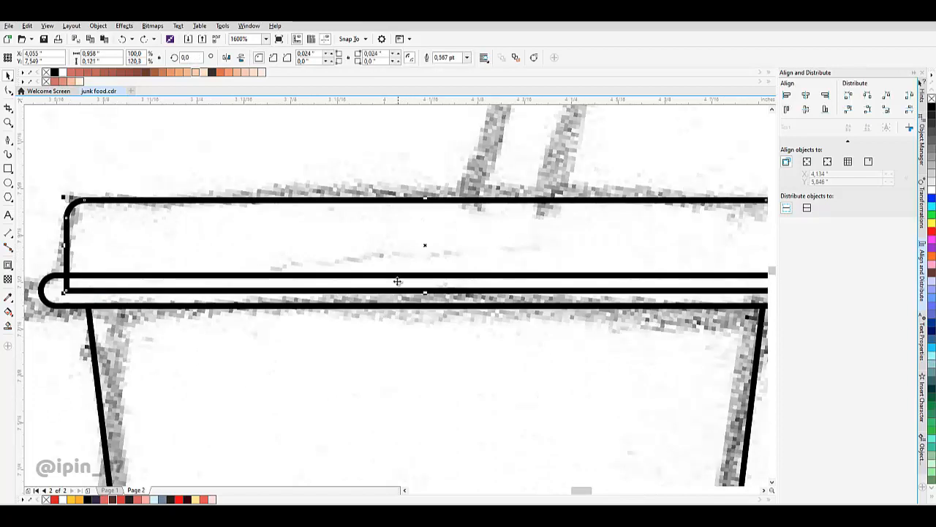
pyautogui.moveTo(424, 294); pyautogui.dragTo(422, 275)
pyautogui.scroll(-2, 422, 263)
pyautogui.click(425, 247)
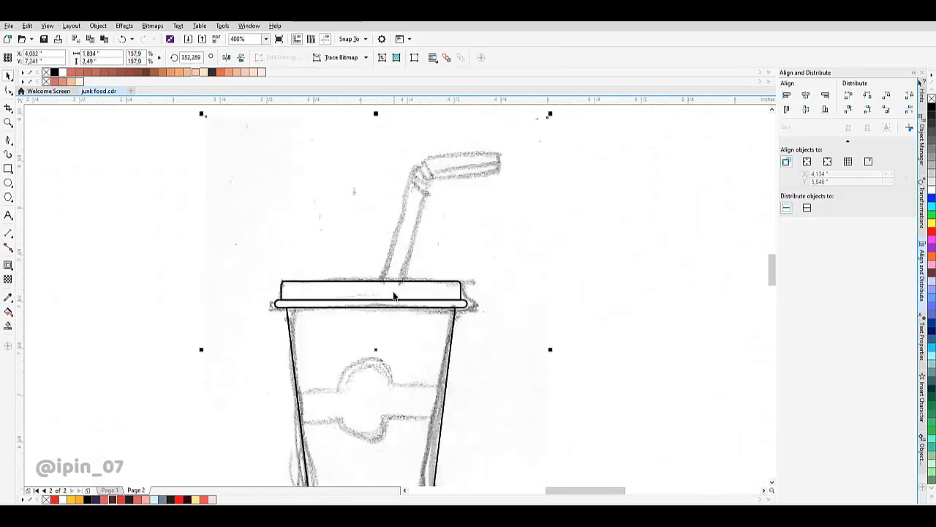
# Raise the rim's top edge so the rim is about 0.067 in high and overlaps the upper lid
pyautogui.scroll(1, 395, 293)
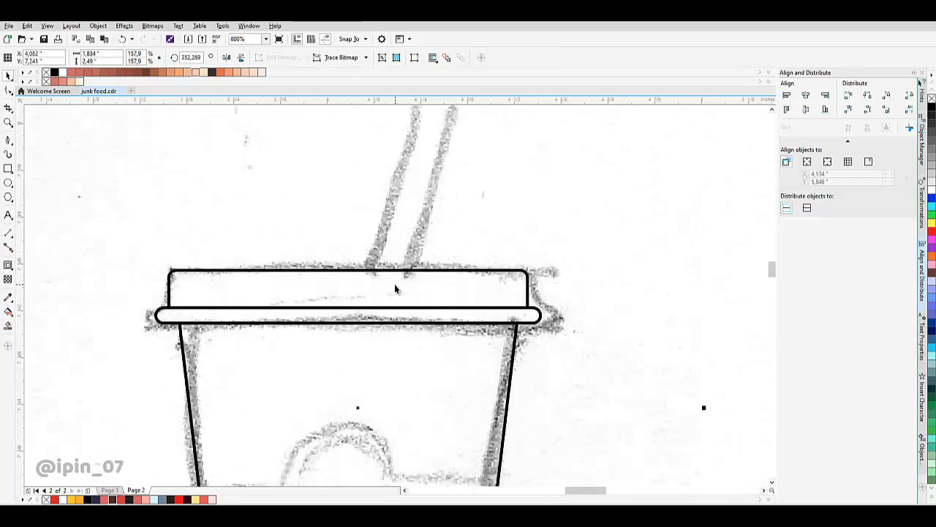
pyautogui.scroll(1, 199, 292)
pyautogui.click(114, 337)
pyautogui.moveTo(398, 249); pyautogui.dragTo(365, 270)
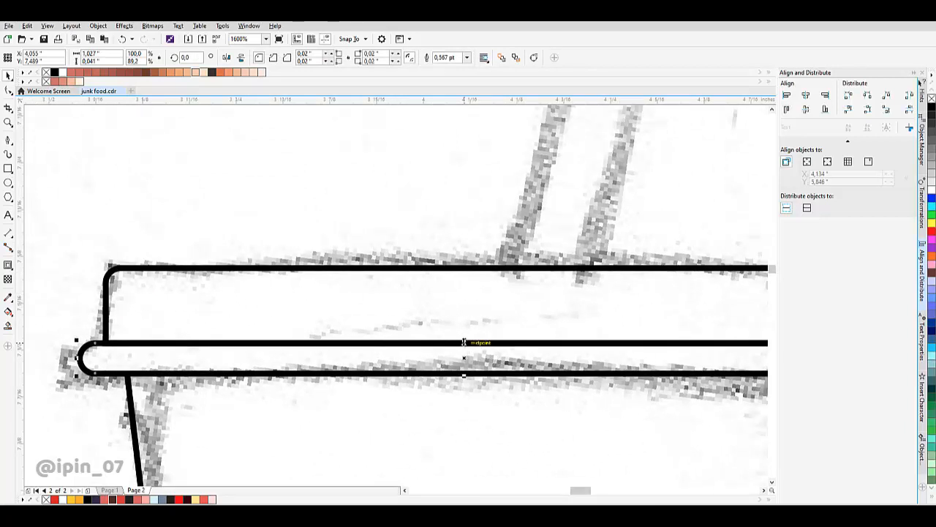
pyautogui.moveTo(464, 341); pyautogui.dragTo(455, 319)
pyautogui.scroll(-1, 456, 320)
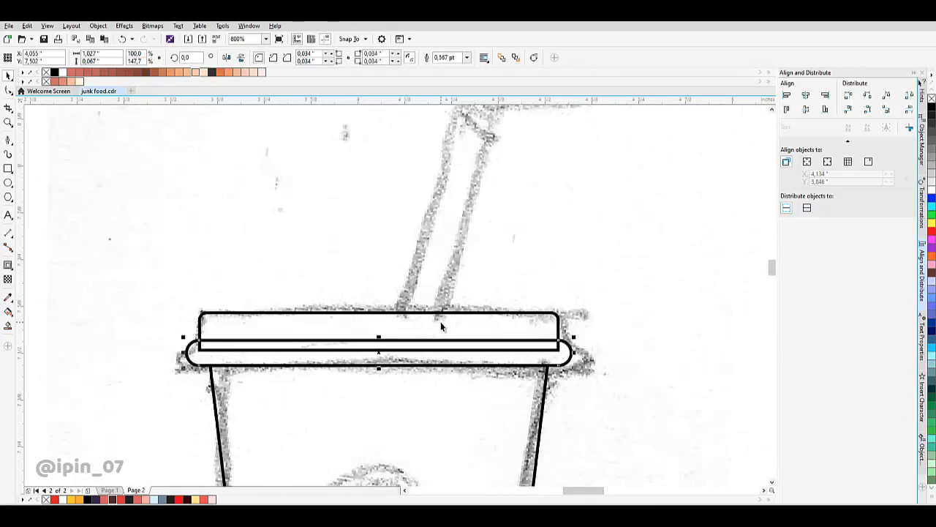
# Weld the upper lid and rim into one shape and check it with the sketch temporarily moved aside
pyautogui.keyDown('shift'); pyautogui.click(441, 327); pyautogui.keyUp('shift')
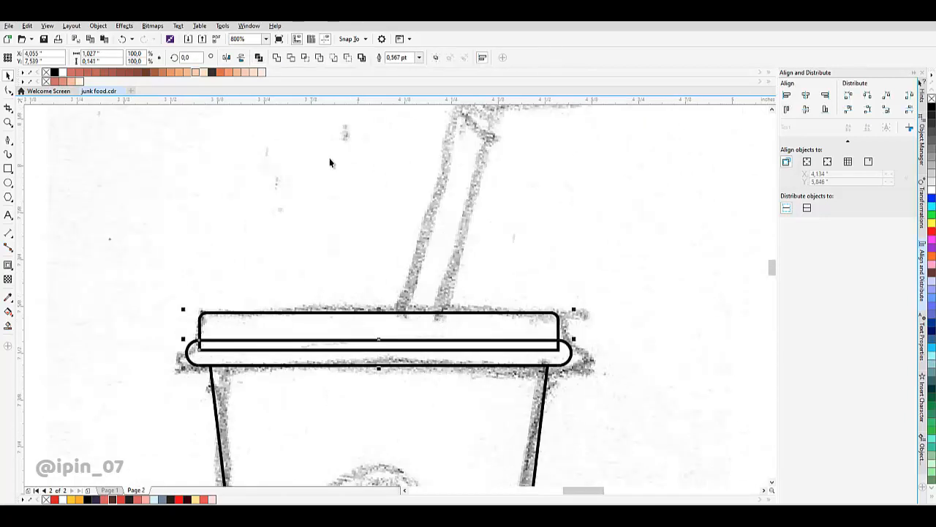
pyautogui.click(278, 58)
pyautogui.moveTo(453, 247); pyautogui.dragTo(129, 246)
pyautogui.scroll(-2, 372, 253)
pyautogui.hotkey('ctrl', 'z')
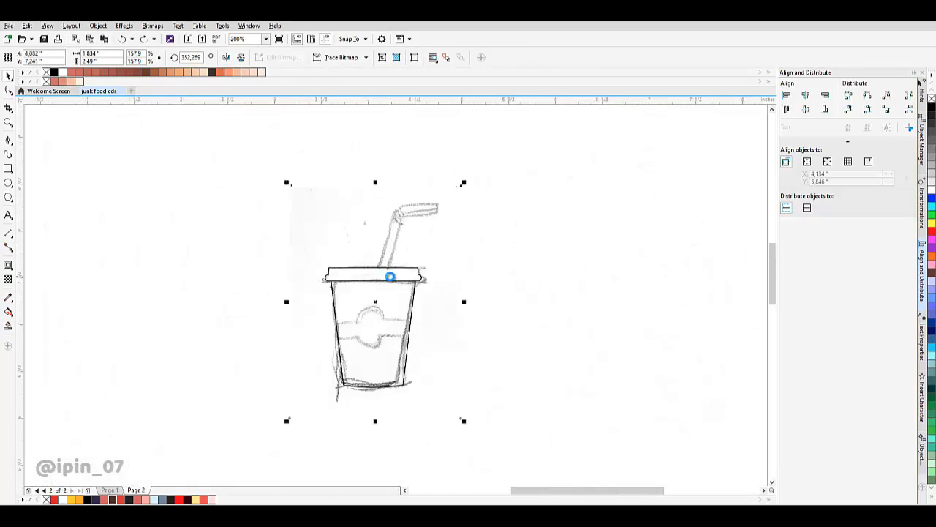
# Try a 1.5 pt outline on the cup and lid, checking it with the sketch temporarily moved aside
pyautogui.scroll(1, 390, 277)
pyautogui.moveTo(394, 238); pyautogui.dragTo(396, 192)
pyautogui.moveTo(374, 305); pyautogui.dragTo(382, 284)
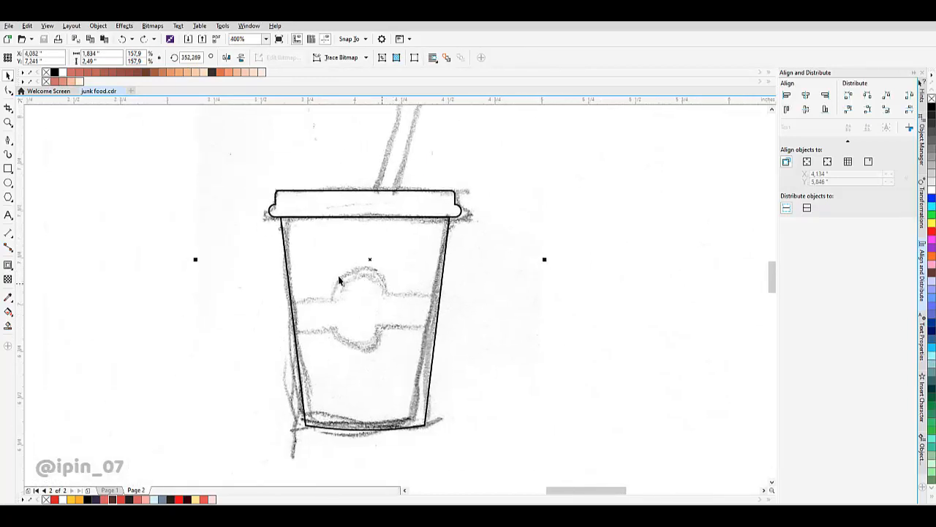
pyautogui.scroll(1, 343, 200)
pyautogui.click(309, 194)
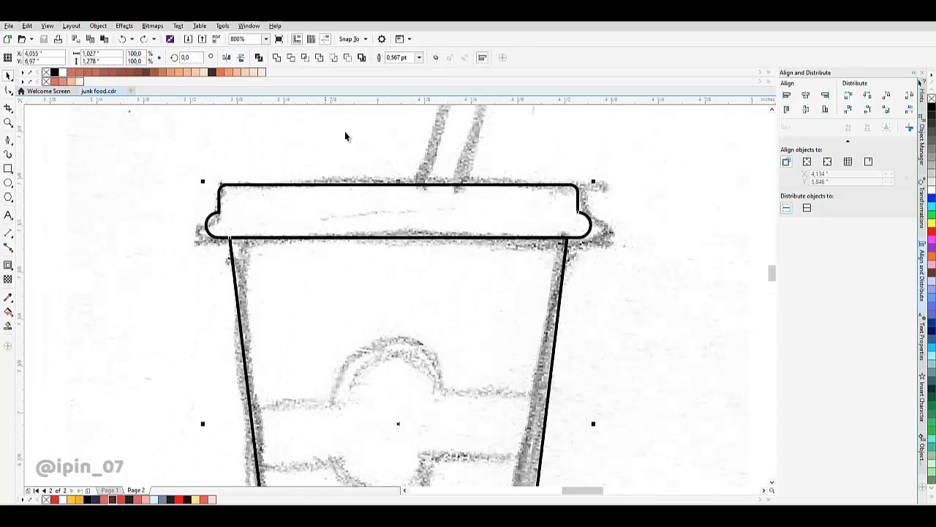
pyautogui.click(418, 58)
pyautogui.click(407, 109)
pyautogui.scroll(-3, 336, 218)
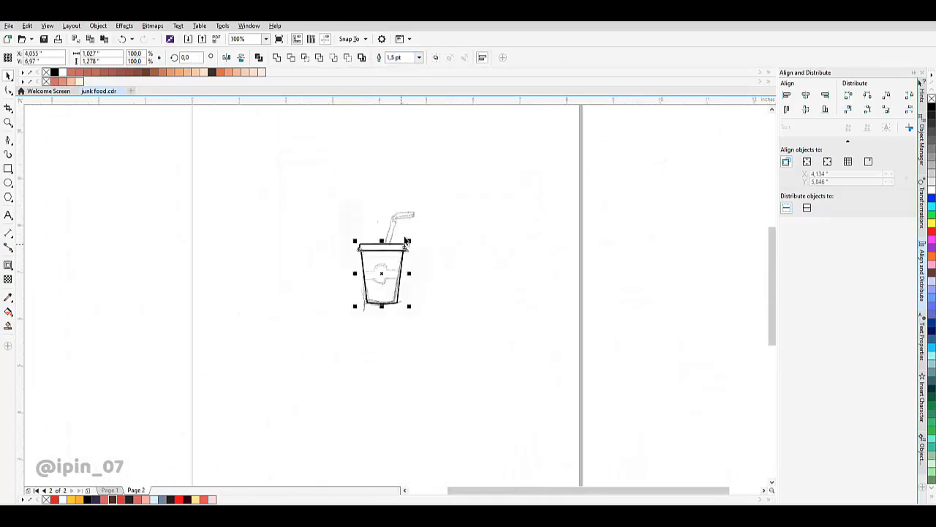
pyautogui.moveTo(404, 235); pyautogui.dragTo(233, 236)
pyautogui.scroll(1, 374, 234)
pyautogui.press('c')
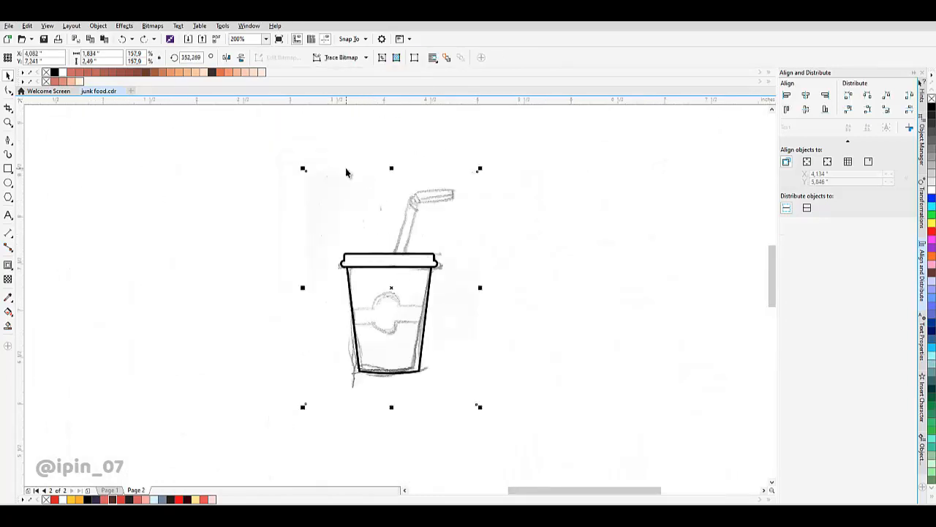
# Scale the cup, lid and sketch down together proportionally, making the lid about 0.879 in wide
pyautogui.click(344, 157)
pyautogui.scroll(-1, 346, 234)
pyautogui.scroll(2, 341, 240)
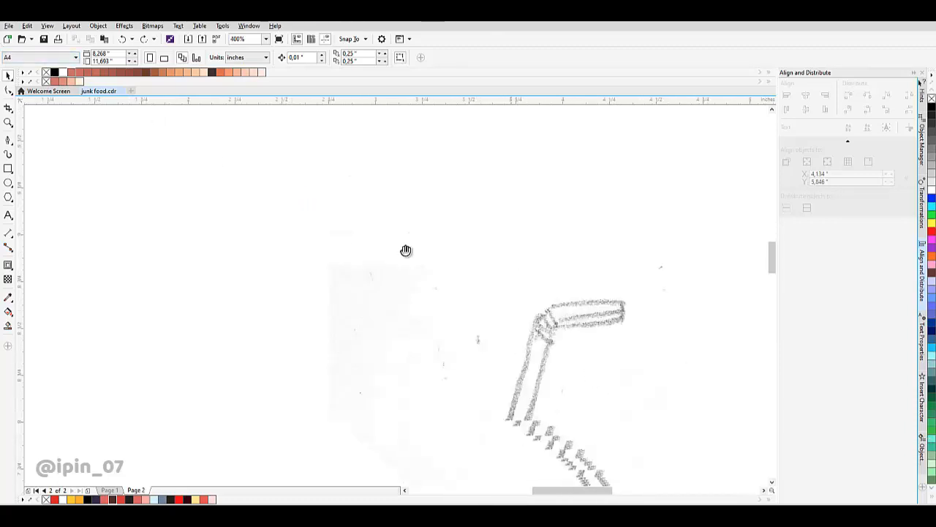
pyautogui.scroll(-1, 317, 250)
pyautogui.moveTo(247, 203); pyautogui.dragTo(584, 465)
pyautogui.moveTo(474, 213); pyautogui.dragTo(462, 222)
pyautogui.scroll(2, 400, 329)
# Set the cup and lid outlines to 1.0 pt and check them with the sketch temporarily moved aside
pyautogui.click(383, 282)
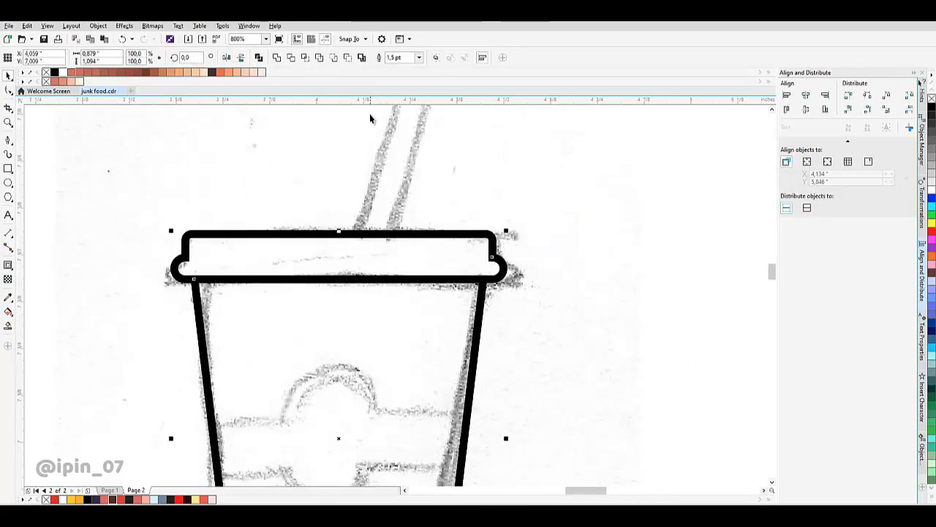
pyautogui.click(420, 58)
pyautogui.click(408, 96)
pyautogui.scroll(-2, 402, 268)
pyautogui.moveTo(404, 269); pyautogui.dragTo(173, 266)
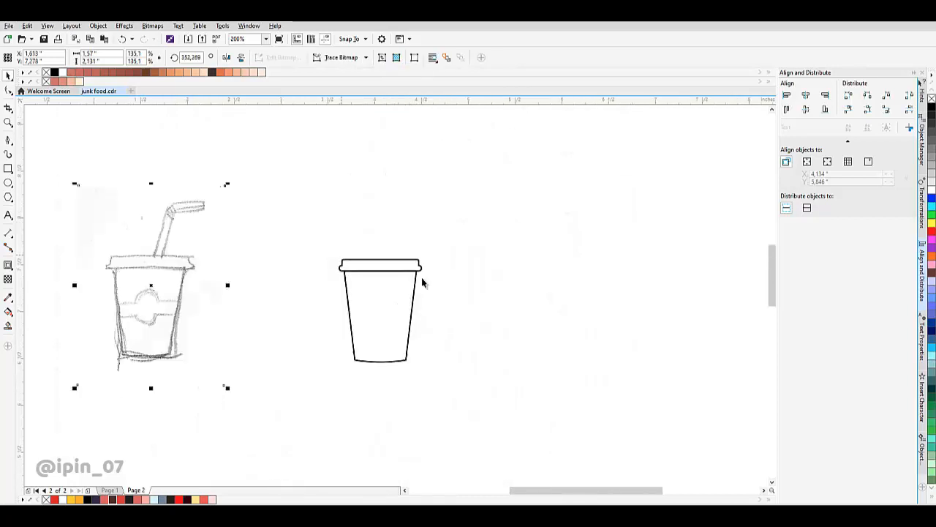
pyautogui.scroll(1, 423, 280)
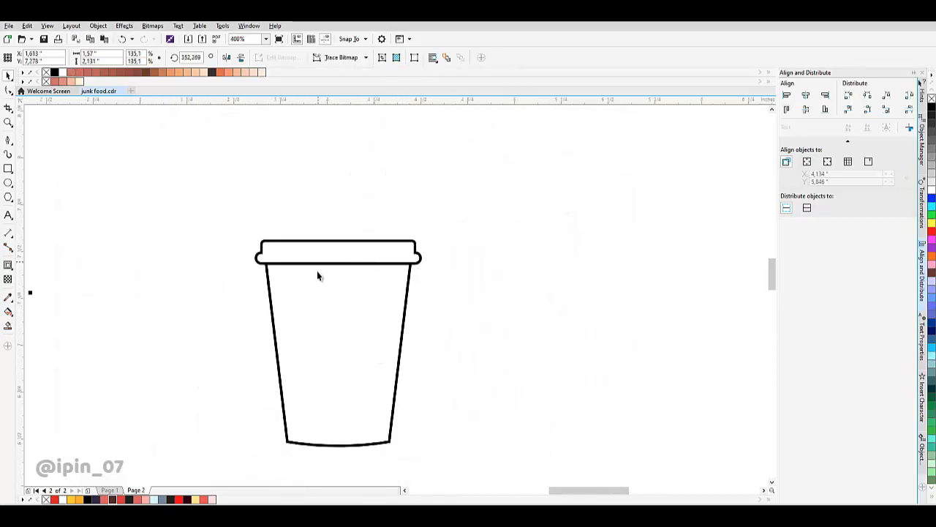
pyautogui.scroll(1, 317, 272)
pyautogui.hotkey('ctrl', 'z')
# Draw a straight horizontal Pen line about 0.822 in long between the lid's two side notches, with an intermediate node
pyautogui.scroll(1, 330, 228)
pyautogui.moveTo(302, 247); pyautogui.dragTo(389, 245)
pyautogui.click(310, 241)
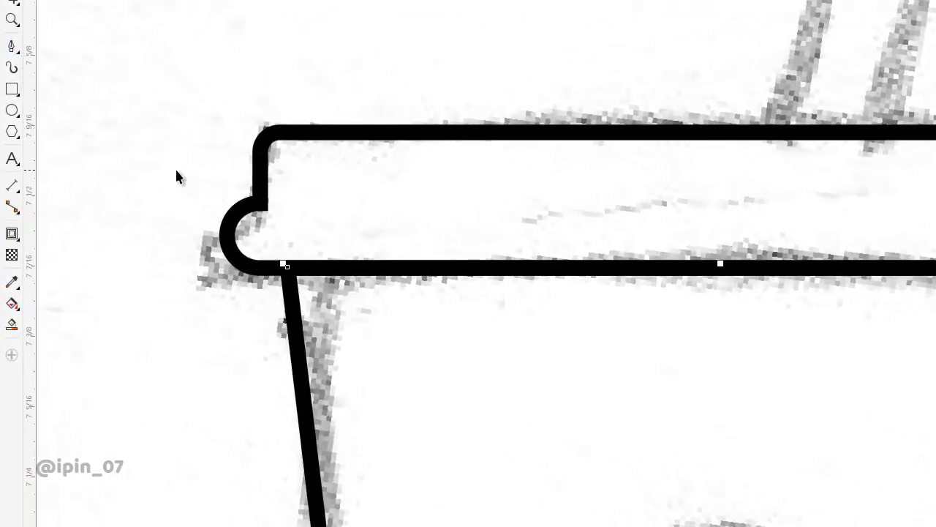
pyautogui.click(11, 46)
pyautogui.click(259, 204)
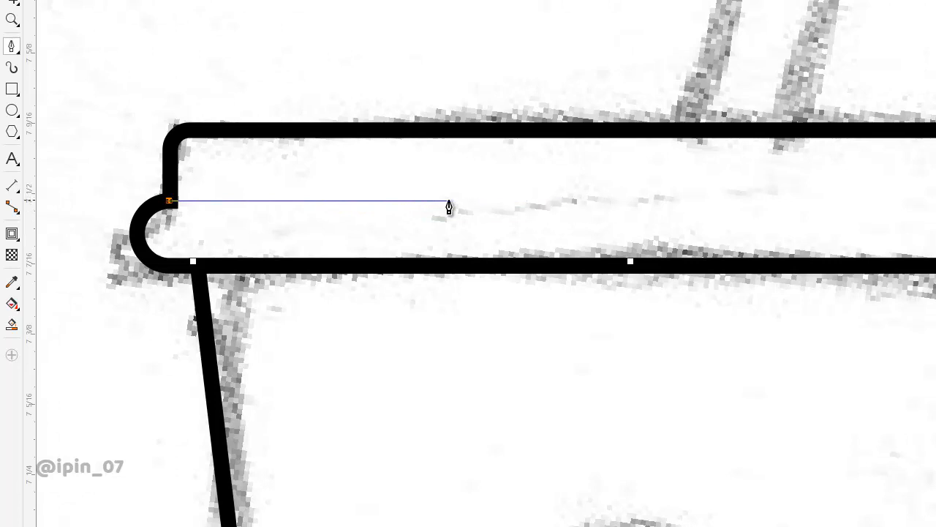
pyautogui.click(308, 201)
pyautogui.click(453, 201)
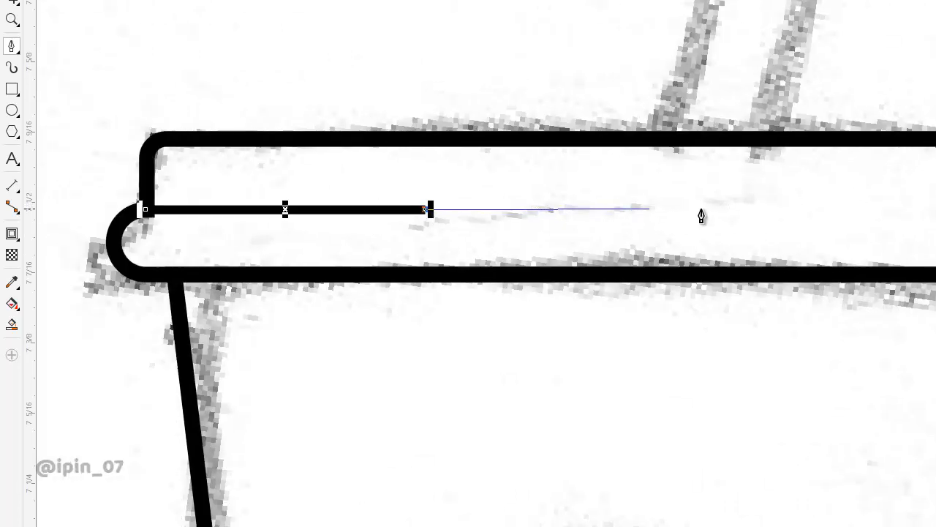
pyautogui.click(935, 210)
# Add another node to the lid line and remove its middle segment, leaving a gap between two separate pieces
pyautogui.press('F10')
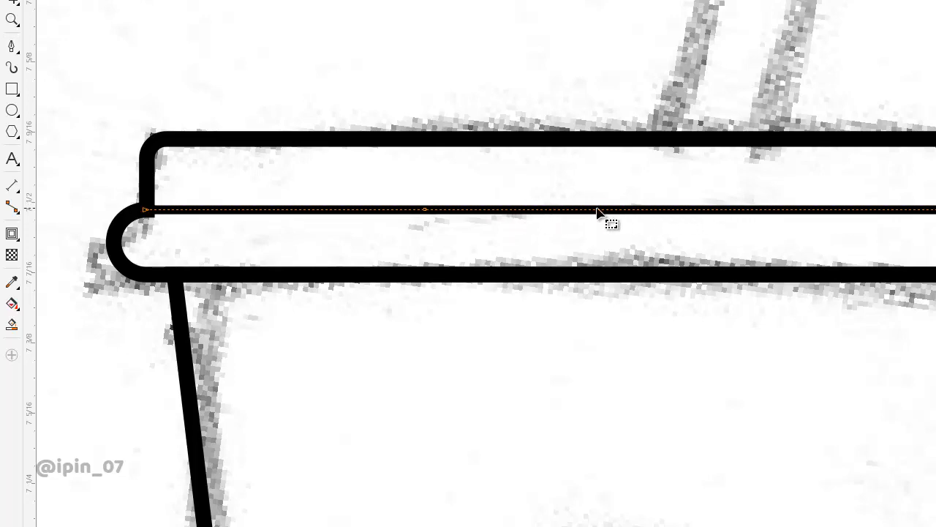
pyautogui.doubleClick(637, 210)
pyautogui.click(545, 211)
pyautogui.press('Delete')
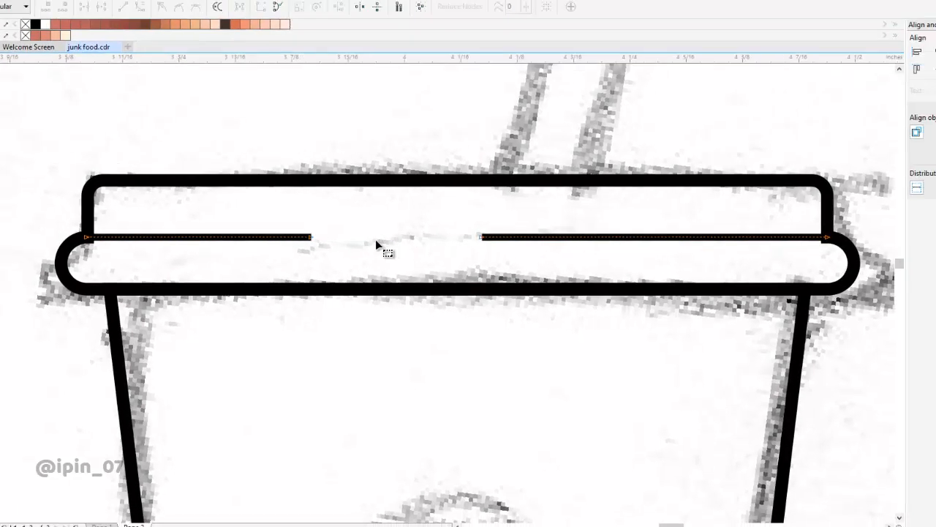
# Set the outline width of the split lid line to 1.0 pt
pyautogui.scroll(-1, 507, 219)
pyautogui.press('space')
pyautogui.click(302, 38)
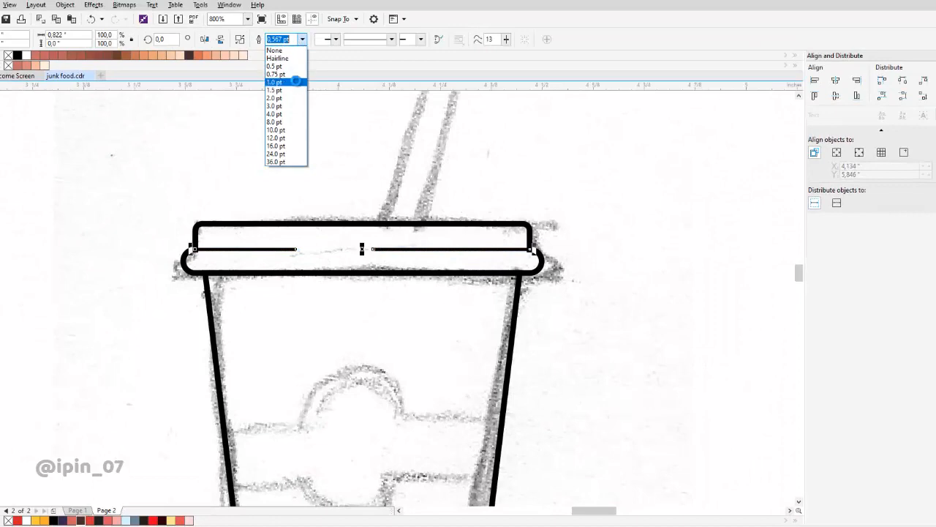
pyautogui.click(284, 79)
pyautogui.scroll(2, 302, 251)
pyautogui.scroll(-1, 302, 251)
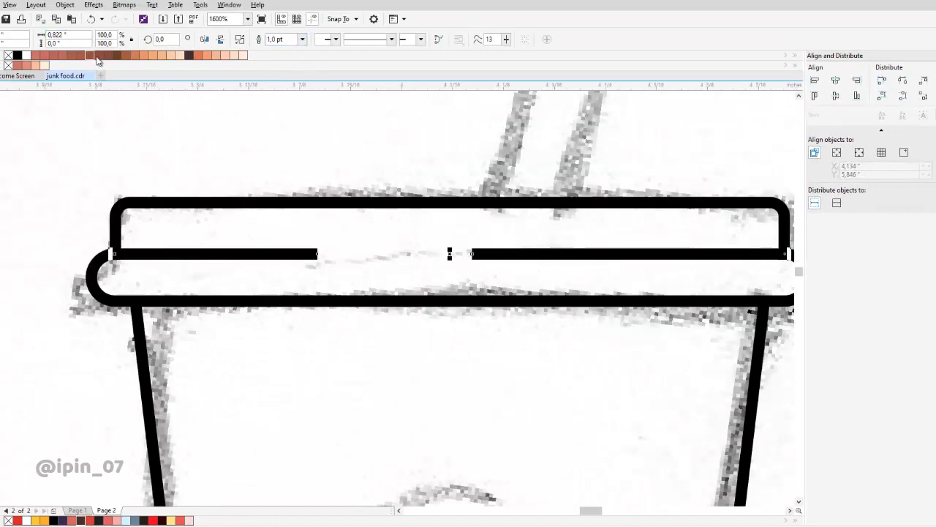
# Try converting the split lid line's outline to an object
pyautogui.click(93, 4)
pyautogui.moveTo(65, 5)
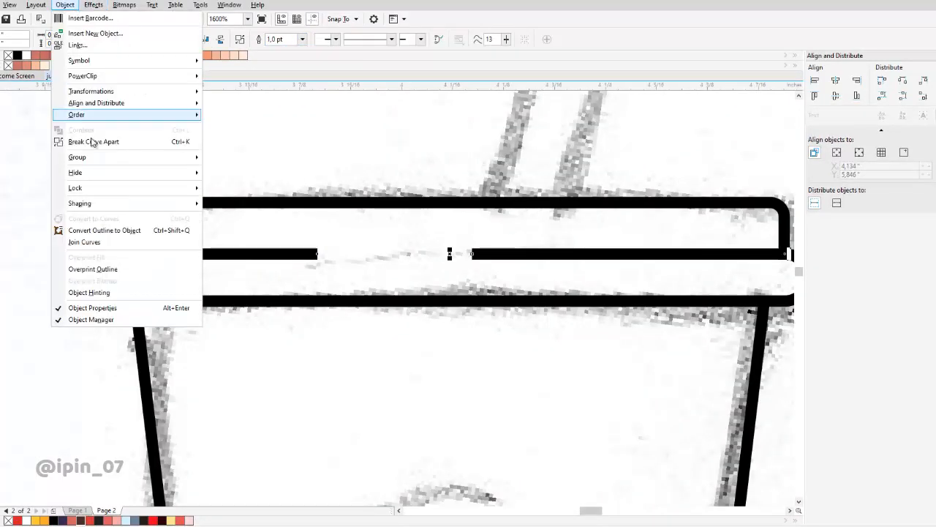
pyautogui.click(103, 230)
# Try tapering both lid bars' inner ends to points by adding middle end nodes and deleting the corner nodes
pyautogui.scroll(1, 302, 248)
pyautogui.press('F10')
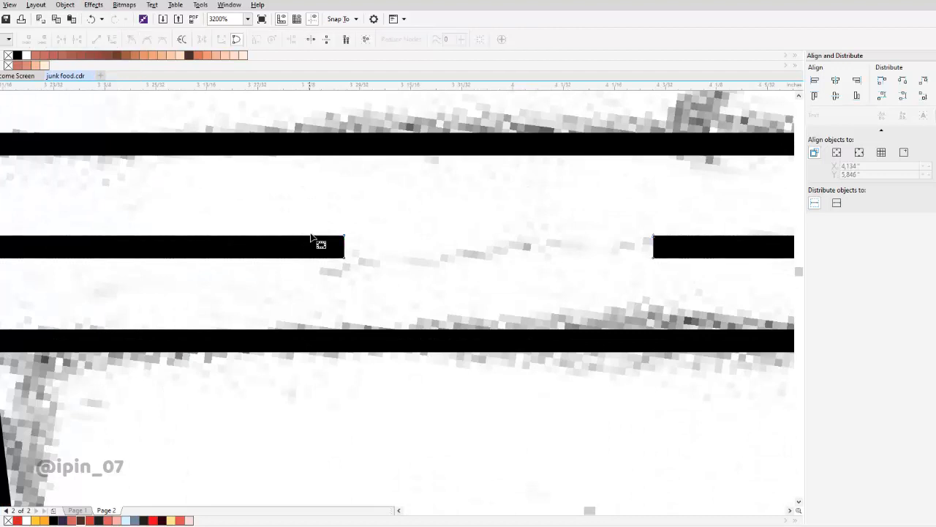
pyautogui.scroll(2, 342, 254)
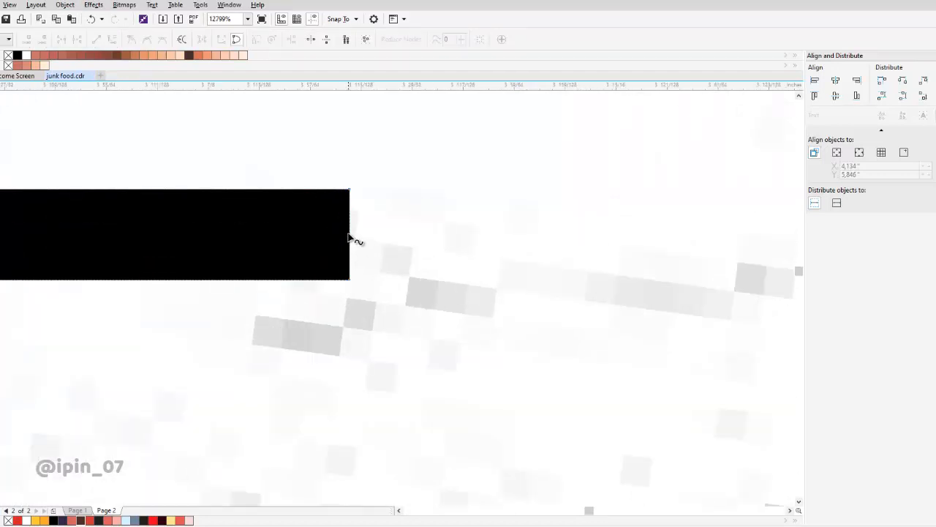
pyautogui.click(351, 235)
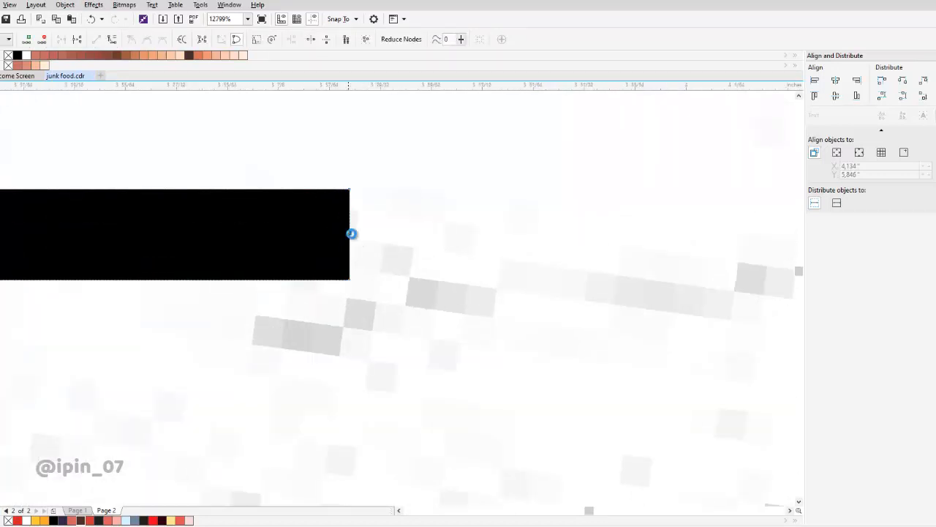
pyautogui.scroll(-1, 471, 259)
pyautogui.click(673, 255)
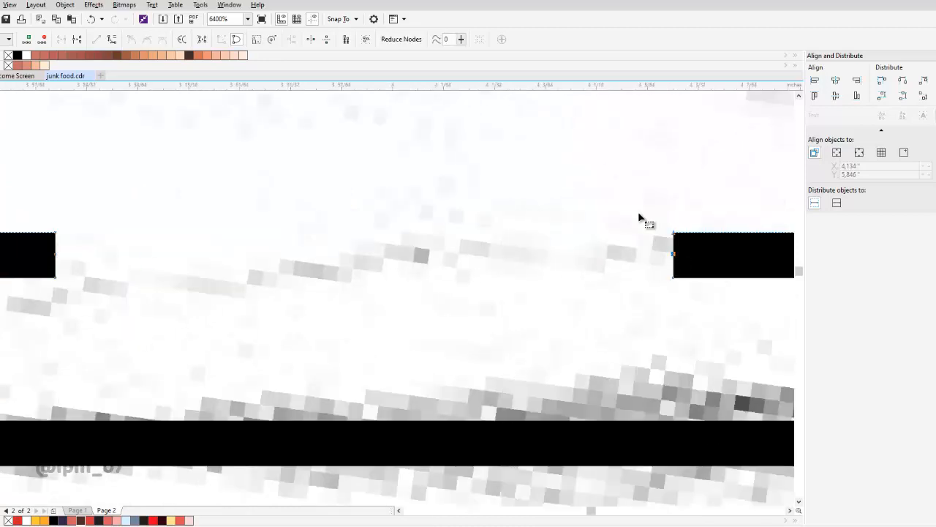
pyautogui.press('Delete')
pyautogui.moveTo(660, 265); pyautogui.dragTo(687, 283)
pyautogui.press('Delete')
pyautogui.scroll(-1, 551, 265)
pyautogui.moveTo(240, 241); pyautogui.dragTo(320, 251)
pyautogui.press('Delete')
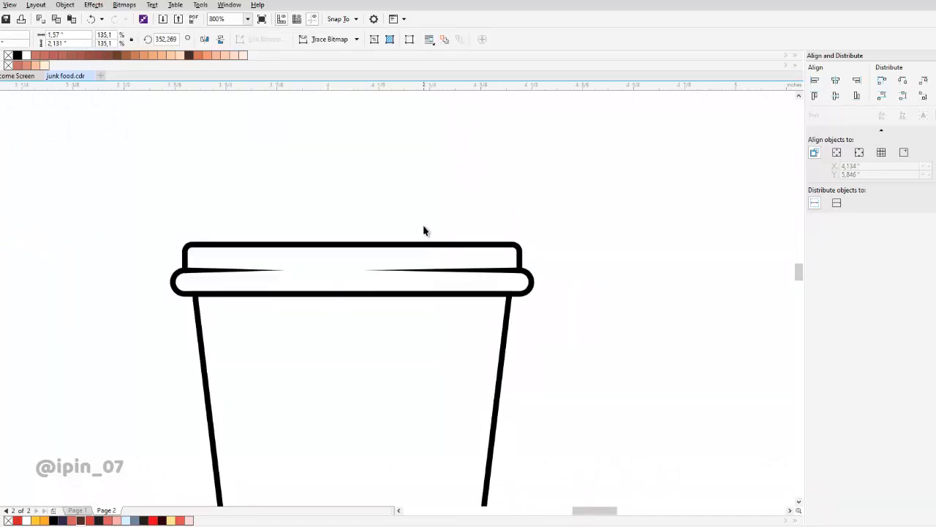
# Undo the tapering and outline conversion, back to the split lid line with its 1.0 pt outline
pyautogui.hotkey('ctrl', 'z')
pyautogui.hotkey('ctrl', 'z')
pyautogui.hotkey('ctrl', 'z')
pyautogui.hotkey('ctrl', 'z')
pyautogui.scroll(1, 317, 270)
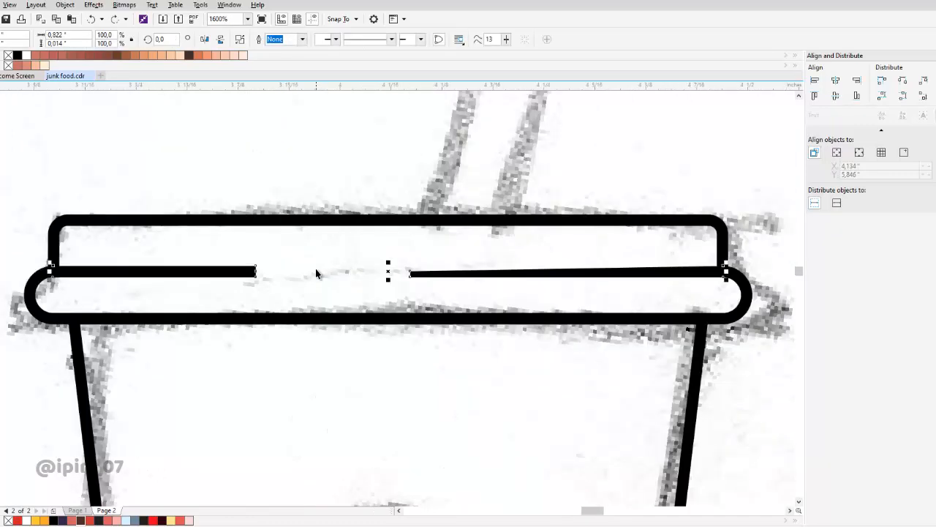
pyautogui.hotkey('ctrl', 'z')
pyautogui.hotkey('ctrl', 'z')
pyautogui.hscroll(-2, 290, 270)
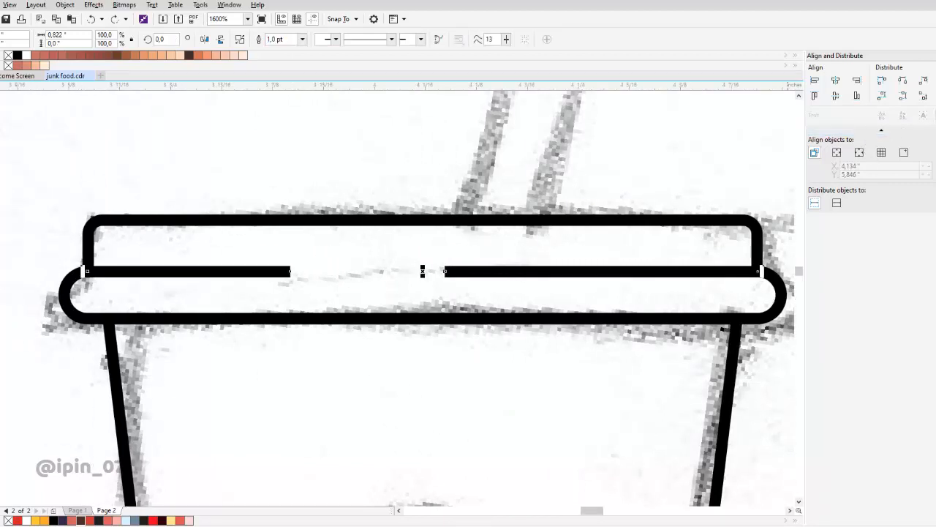
# Dock the Object Manager in its own column beside the object properties and select the sketch bitmap on Layer 1
pyautogui.click(935, 141)
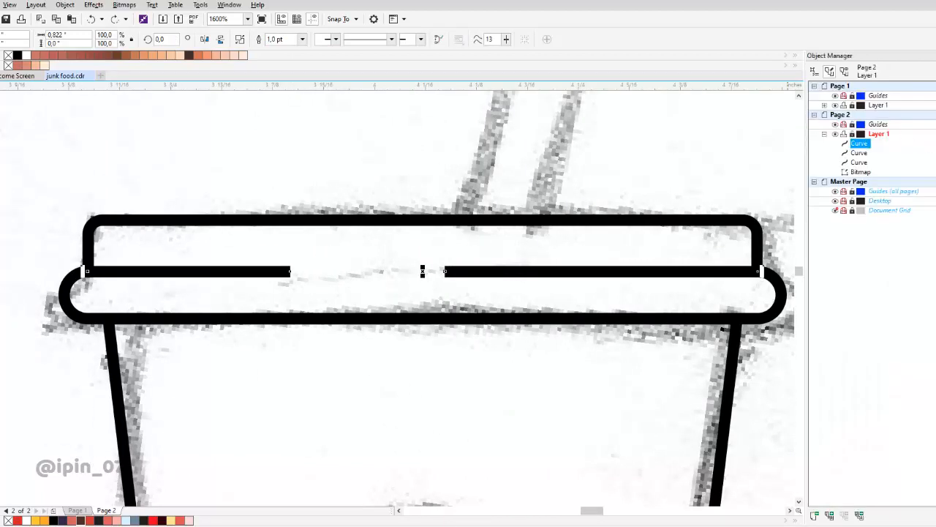
pyautogui.moveTo(871, 56)
pyautogui.mouseDown()
pyautogui.moveTo(870, 70)
pyautogui.moveTo(889, 73)
pyautogui.mouseUp()
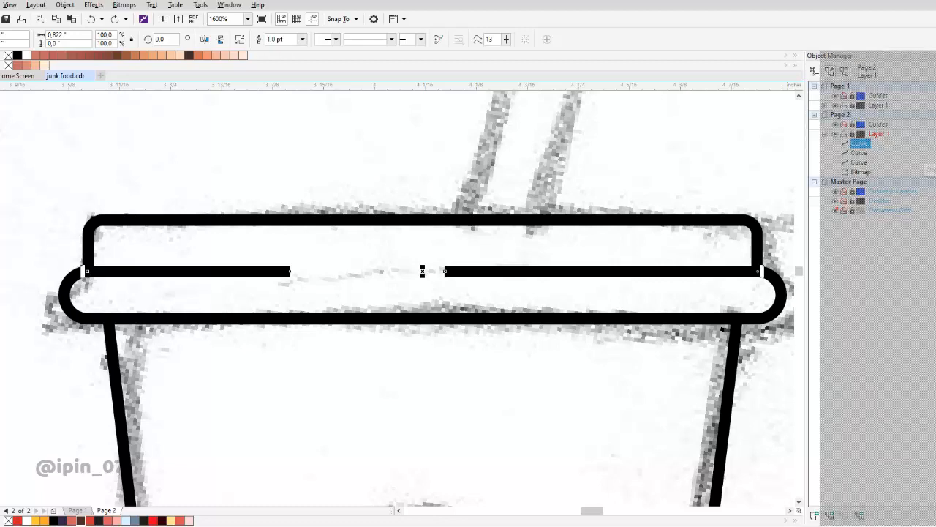
pyautogui.moveTo(925, 164); pyautogui.dragTo(926, 164)
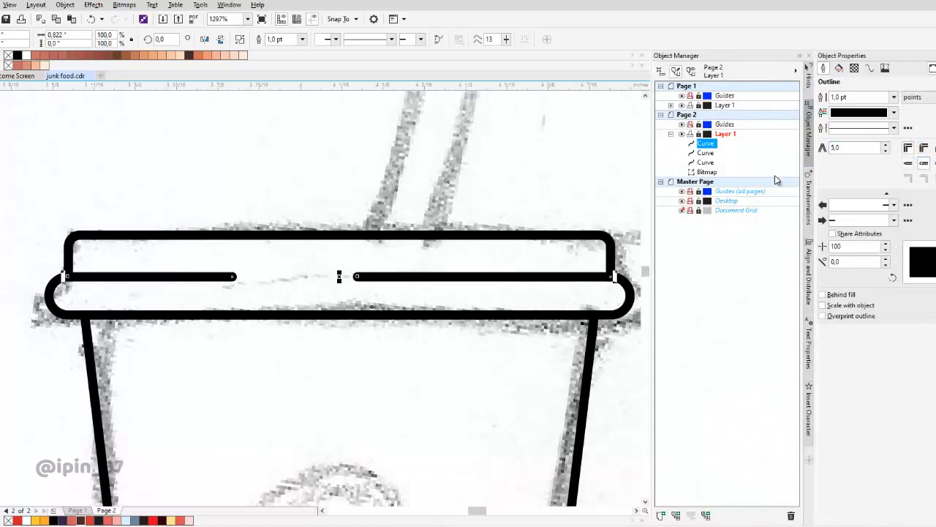
pyautogui.click(707, 172)
pyautogui.scroll(-3, 574, 213)
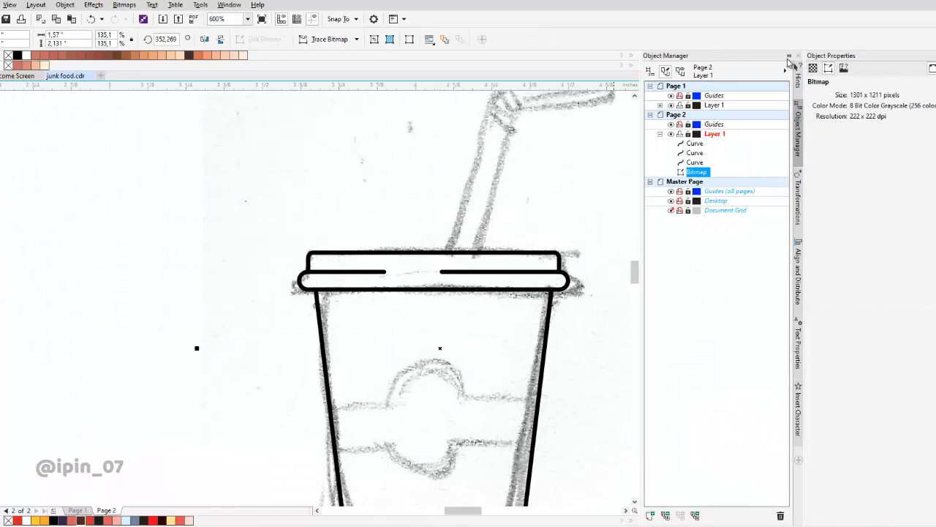
# Collapse the Object Manager and Object Properties dockers to enlarge the drawing area
pyautogui.click(789, 58)
pyautogui.moveTo(935, 82); pyautogui.dragTo(804, 176)
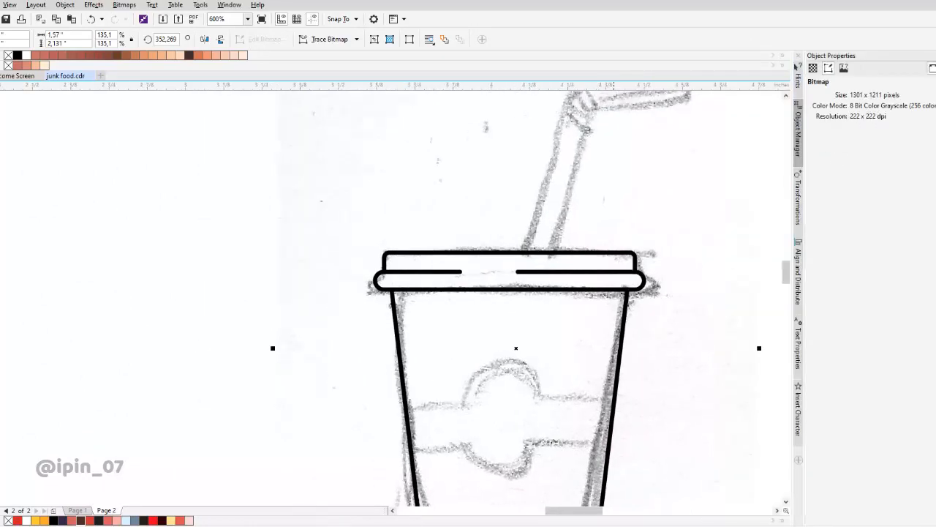
pyautogui.click(935, 55)
# Move the sketch bitmap aside to check the cup and lid outlines alone, and undo the move
pyautogui.scroll(-3, 661, 190)
pyautogui.moveTo(661, 190); pyautogui.dragTo(493, 202)
pyautogui.scroll(2, 629, 205)
pyautogui.moveTo(695, 208); pyautogui.dragTo(541, 226)
pyautogui.scroll(2, 541, 227)
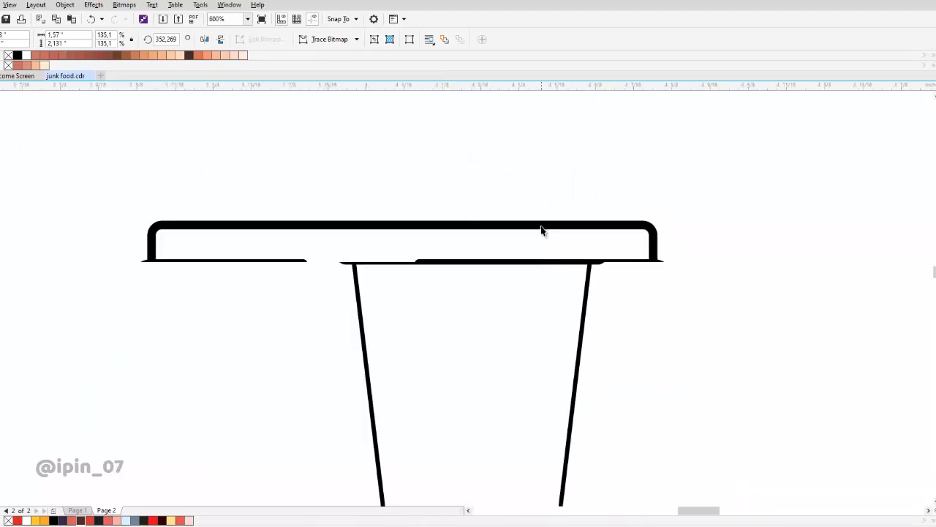
pyautogui.hotkey('ctrl', 'z')
# Draw a circle about 0.312" in diameter over the sketched badge and centre it horizontally on the cup body
pyautogui.scroll(-1, 390, 283)
pyautogui.moveTo(480, 349); pyautogui.dragTo(480, 228)
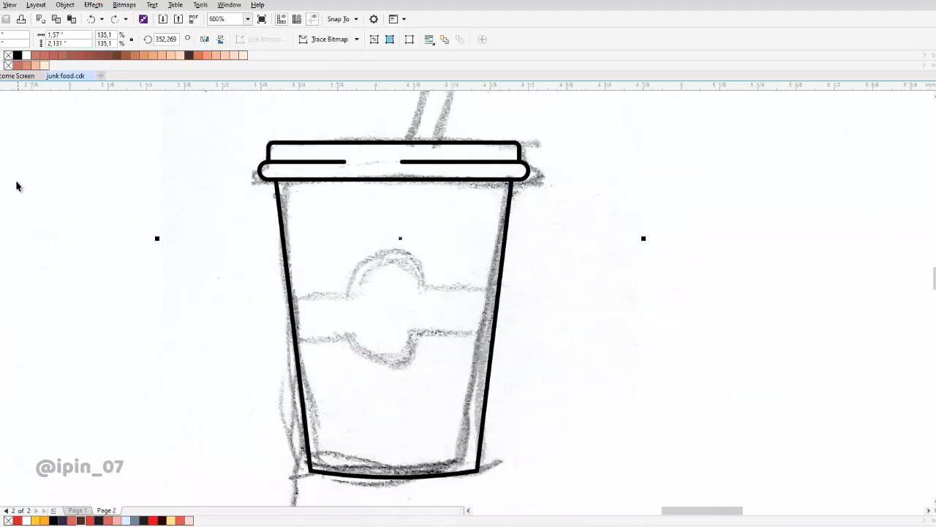
pyautogui.moveTo(343, 250); pyautogui.dragTo(440, 346)
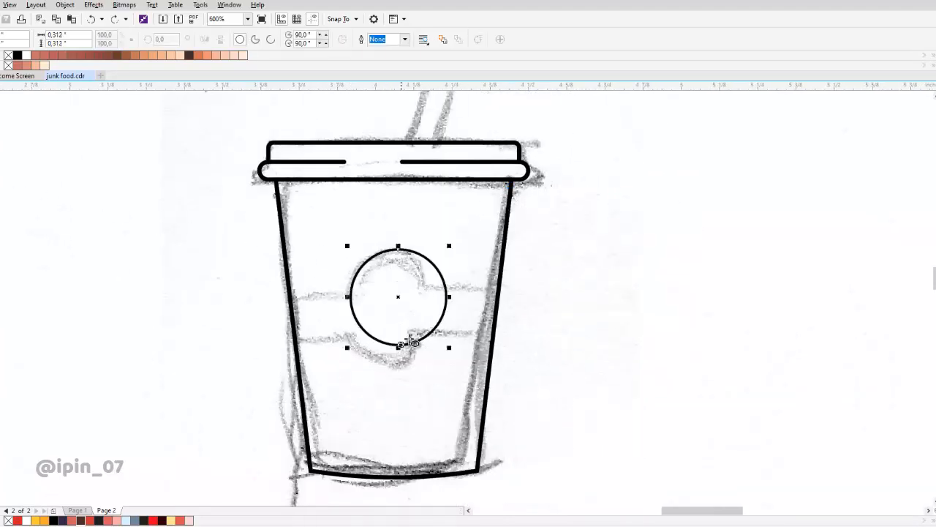
pyautogui.keyDown('shift'); pyautogui.click(432, 293); pyautogui.keyUp('shift')
pyautogui.click(420, 279)
pyautogui.keyDown('shift'); pyautogui.click(462, 261); pyautogui.keyUp('shift')
pyautogui.press('c')
pyautogui.click(599, 228)
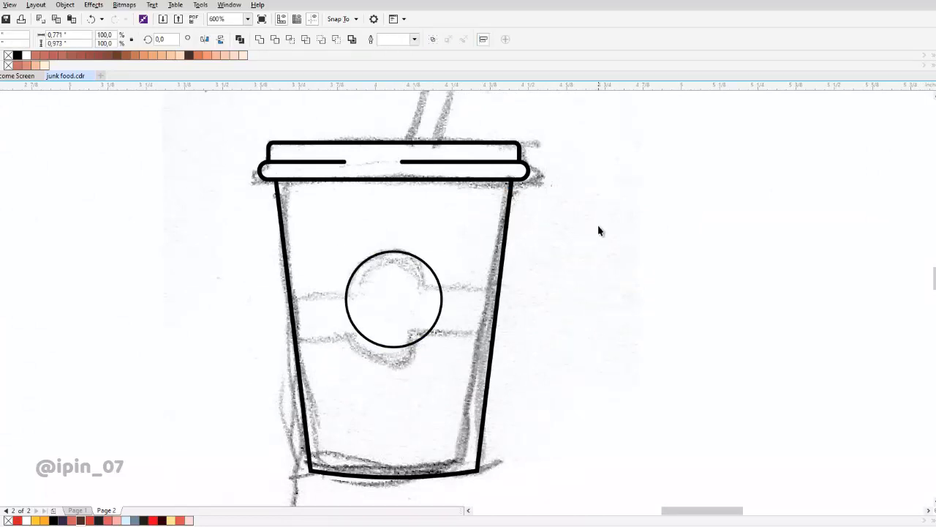
# Draw a horizontal rectangle about 0.988" by 0.134" across the cup and centre it both ways on the circle
pyautogui.click(412, 300)
pyautogui.scroll(1, 442, 252)
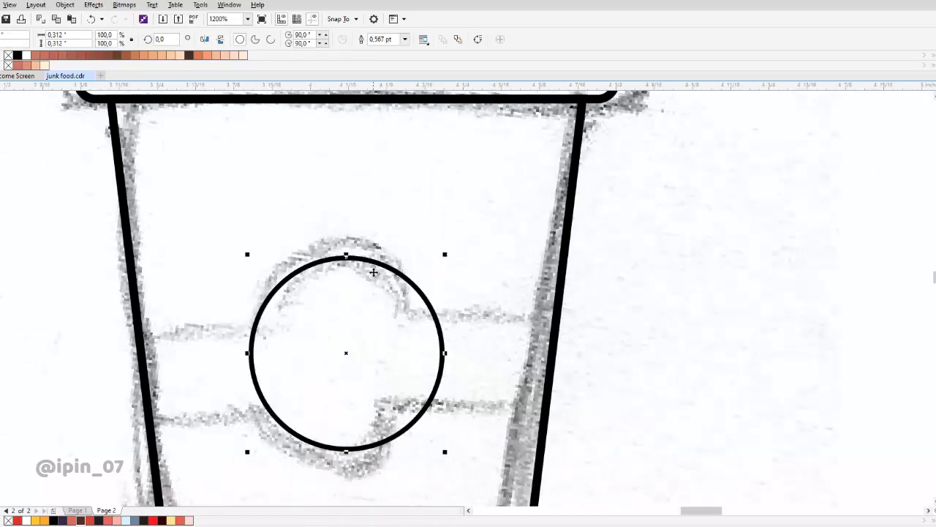
pyautogui.scroll(-1, 324, 310)
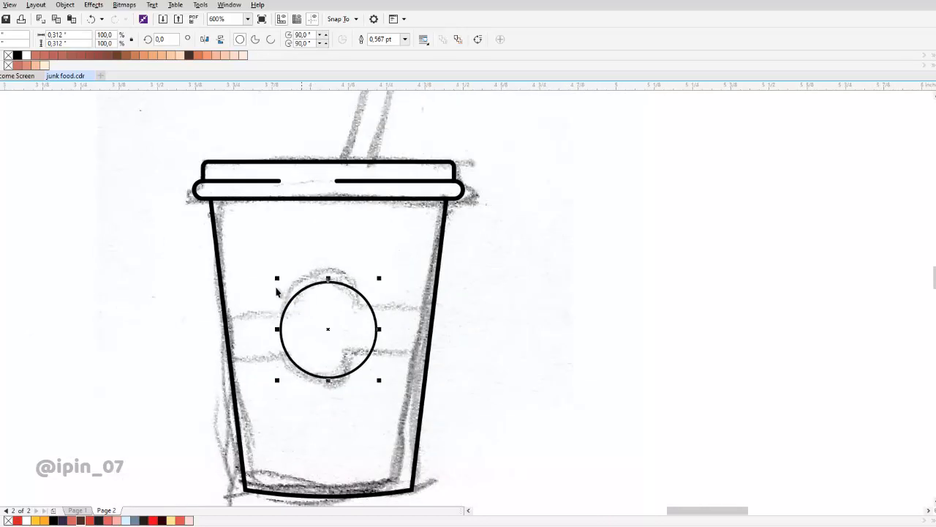
pyautogui.press('F6')
pyautogui.moveTo(184, 304); pyautogui.dragTo(487, 345)
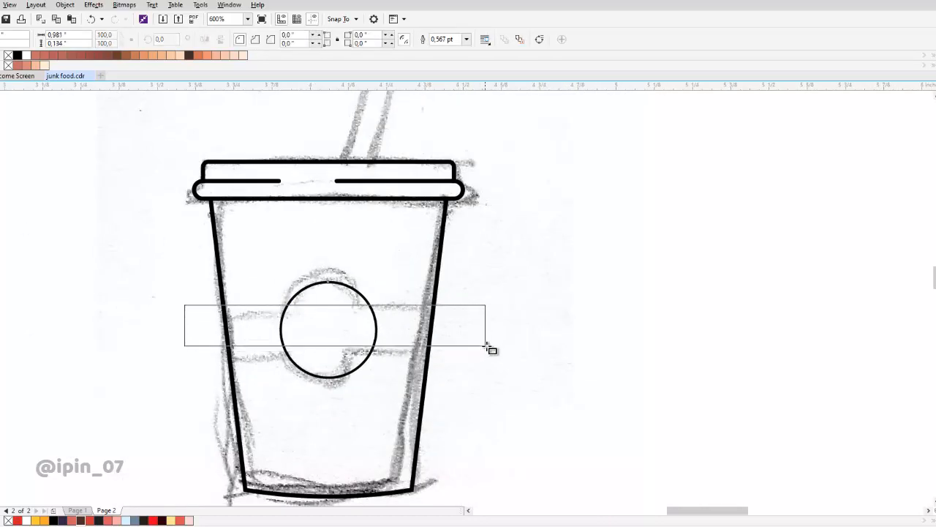
pyautogui.keyDown('shift'); pyautogui.click(354, 294); pyautogui.keyUp('shift')
pyautogui.press('c')
pyautogui.press('e')
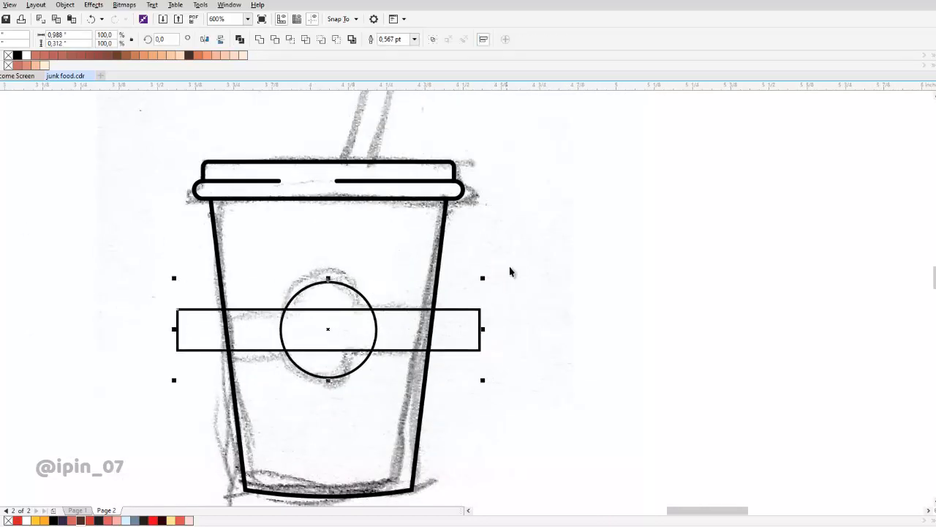
# Weld the horizontal rectangle and the circle into a single label band shape
pyautogui.click(378, 335)
pyautogui.moveTo(378, 334); pyautogui.dragTo(502, 324)
pyautogui.click(512, 315)
pyautogui.scroll(1, 484, 330)
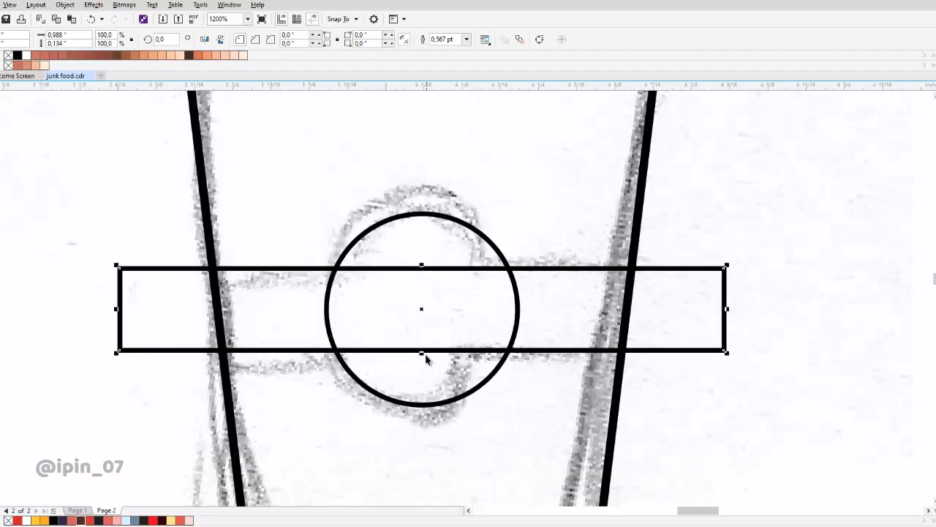
pyautogui.click(425, 273)
pyautogui.click(416, 268)
pyautogui.keyDown('shift'); pyautogui.click(402, 215); pyautogui.keyUp('shift')
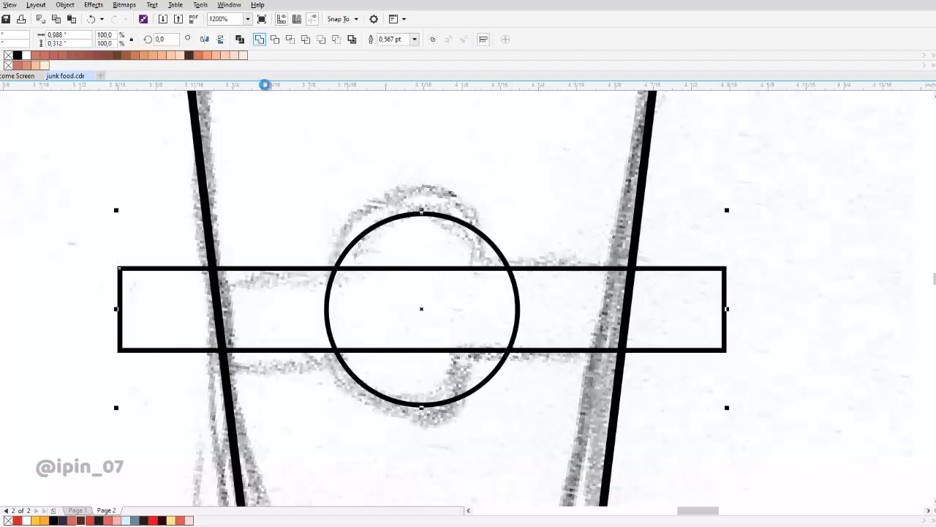
# Intersect the label band with the cup body and delete the original band that extends past the cup sides
pyautogui.scroll(-2, 366, 245)
pyautogui.keyDown('shift'); pyautogui.click(395, 239); pyautogui.keyUp('shift')
pyautogui.scroll(1, 392, 237)
pyautogui.click(291, 40)
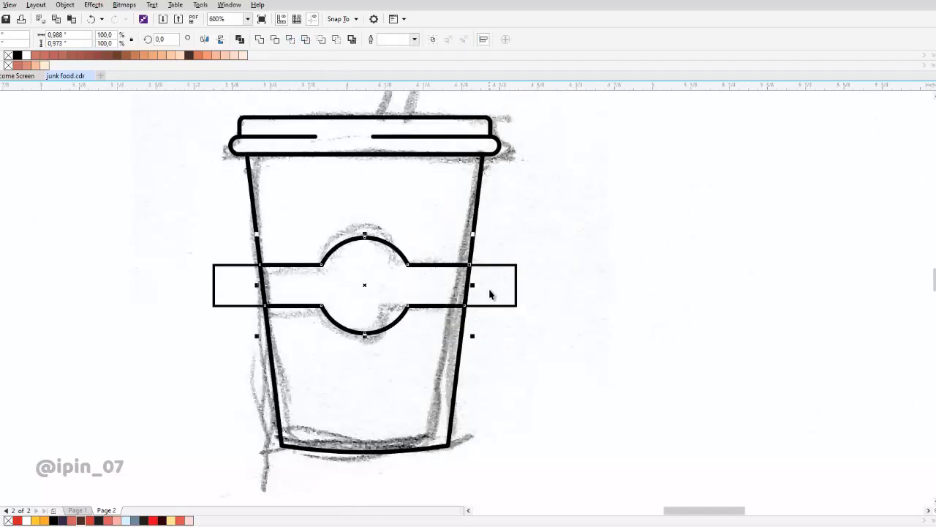
pyautogui.moveTo(489, 306); pyautogui.dragTo(551, 395)
pyautogui.press('Delete')
# Move the sketch bitmap beside the cup to compare it with the label band, and undo the move
pyautogui.moveTo(533, 277); pyautogui.dragTo(138, 273)
pyautogui.scroll(-2, 364, 283)
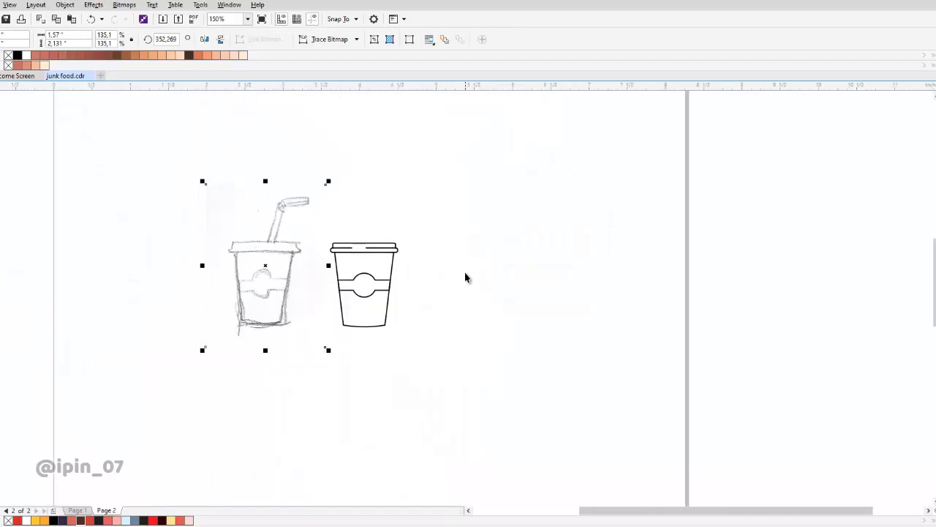
pyautogui.hotkey('ctrl', 'z')
# Draw a narrow upright rectangle about 0.065" wide on the lid for the straw and extend its height to about 0.47"
pyautogui.scroll(2, 380, 235)
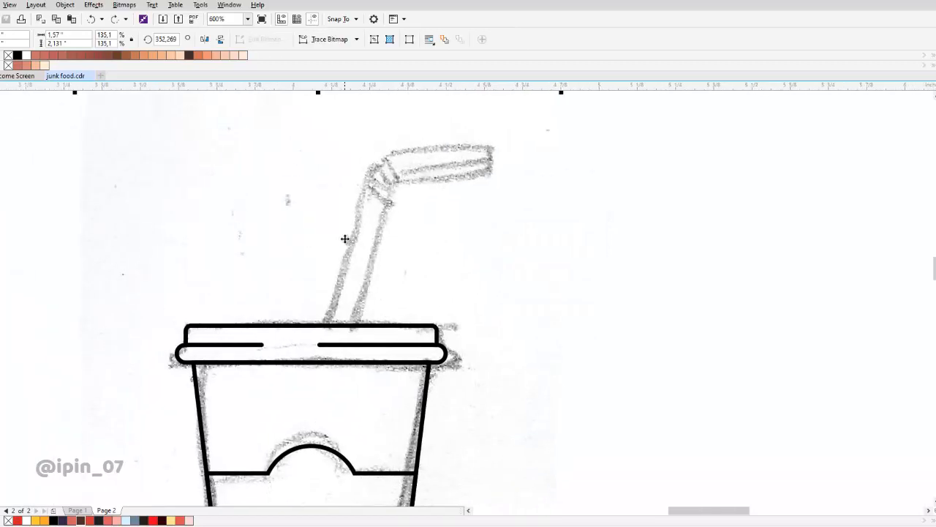
pyautogui.press('F6')
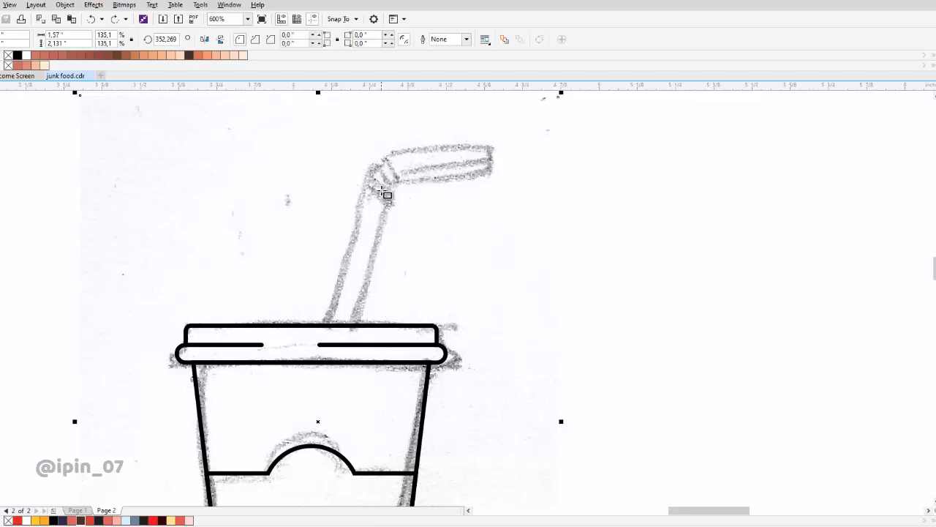
pyautogui.moveTo(320, 198)
pyautogui.mouseDown()
pyautogui.moveTo(401, 204)
pyautogui.moveTo(431, 373)
pyautogui.moveTo(385, 209)
pyautogui.moveTo(403, 105)
pyautogui.mouseUp()
pyautogui.scroll(2, 446, 351)
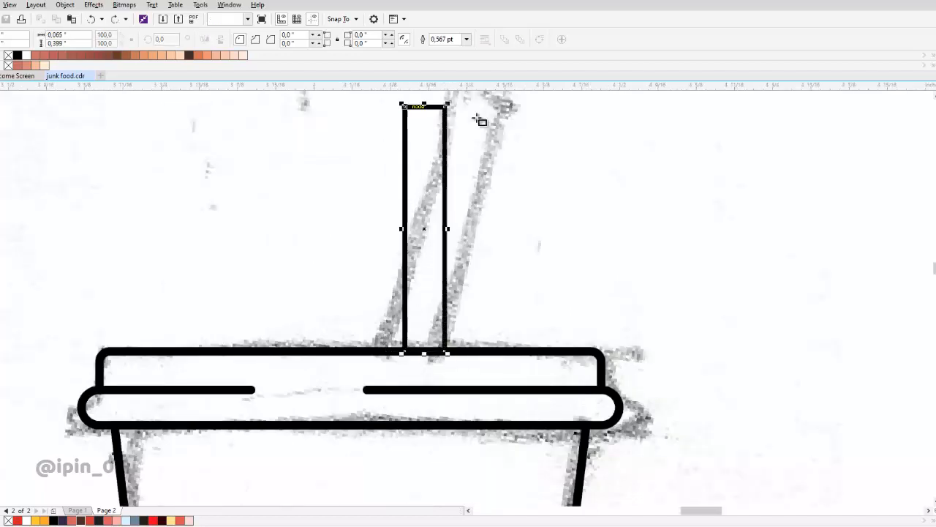
pyautogui.scroll(-2, 315, 437)
pyautogui.scroll(2, 372, 275)
pyautogui.moveTo(363, 255); pyautogui.dragTo(362, 226)
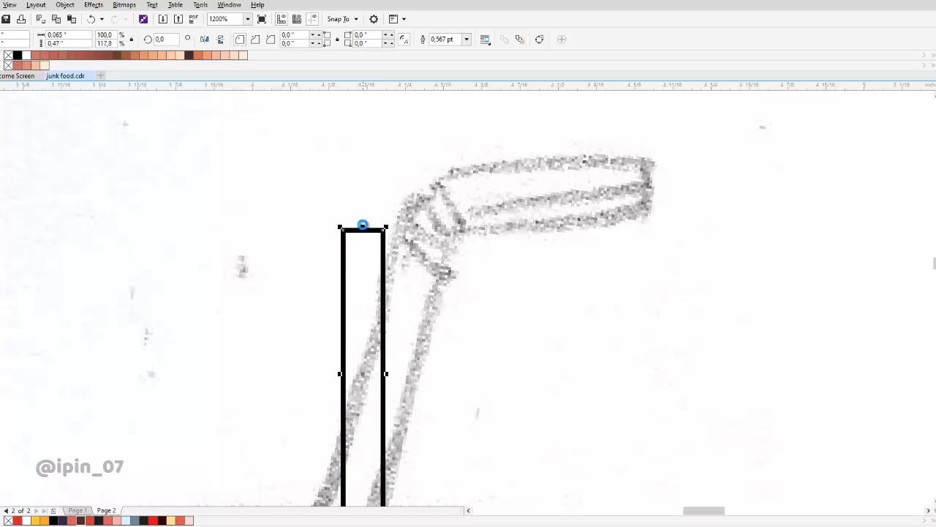
# Examine how the upright straw rectangle meets the lid and compares with the sketched straw
pyautogui.scroll(-2, 363, 224)
pyautogui.scroll(2, 362, 323)
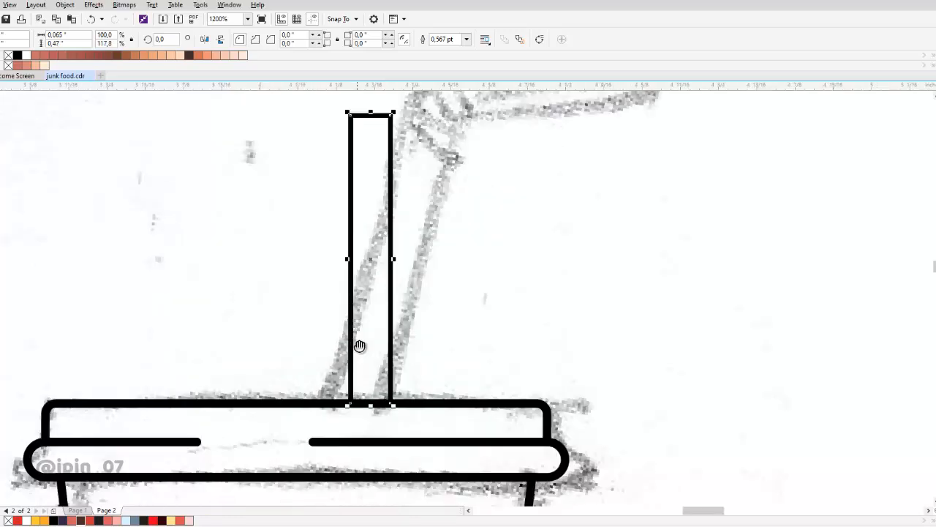
pyautogui.moveTo(392, 291); pyautogui.dragTo(381, 319)
pyautogui.scroll(1, 360, 381)
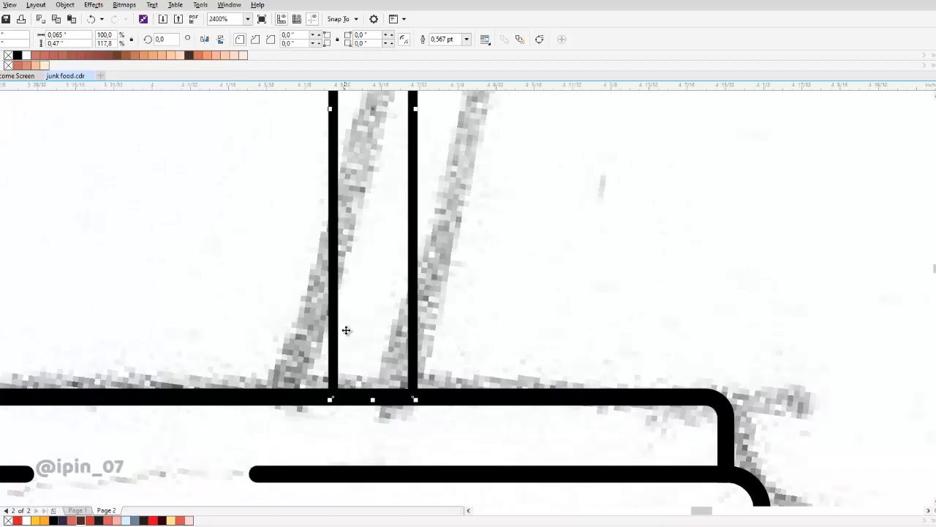
pyautogui.scroll(-2, 347, 330)
pyautogui.moveTo(351, 239); pyautogui.dragTo(352, 269)
pyautogui.scroll(1, 352, 268)
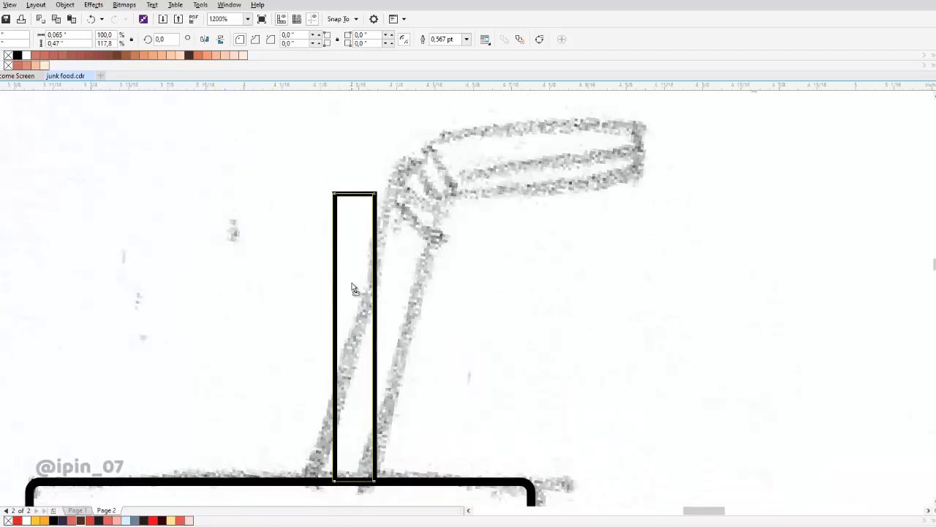
pyautogui.scroll(-1, 347, 301)
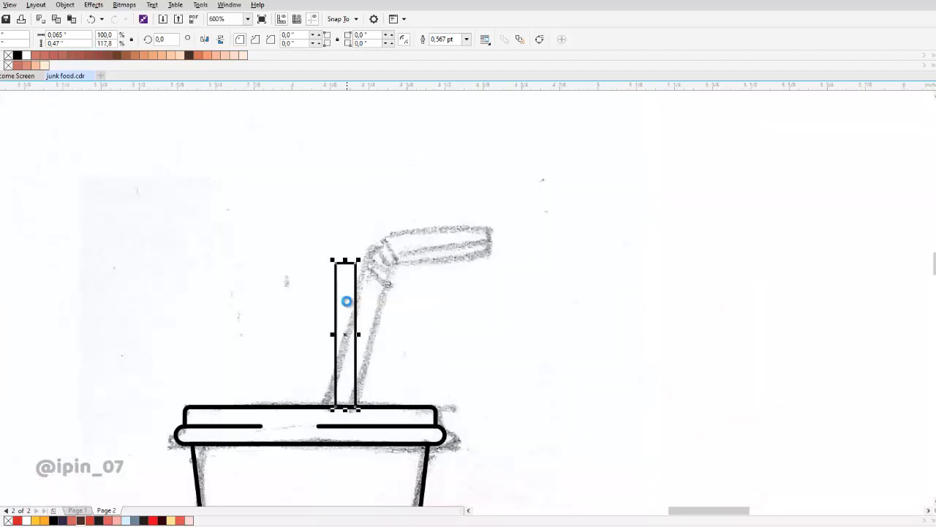
pyautogui.scroll(-2, 452, 288)
pyautogui.click(545, 290)
pyautogui.scroll(1, 545, 291)
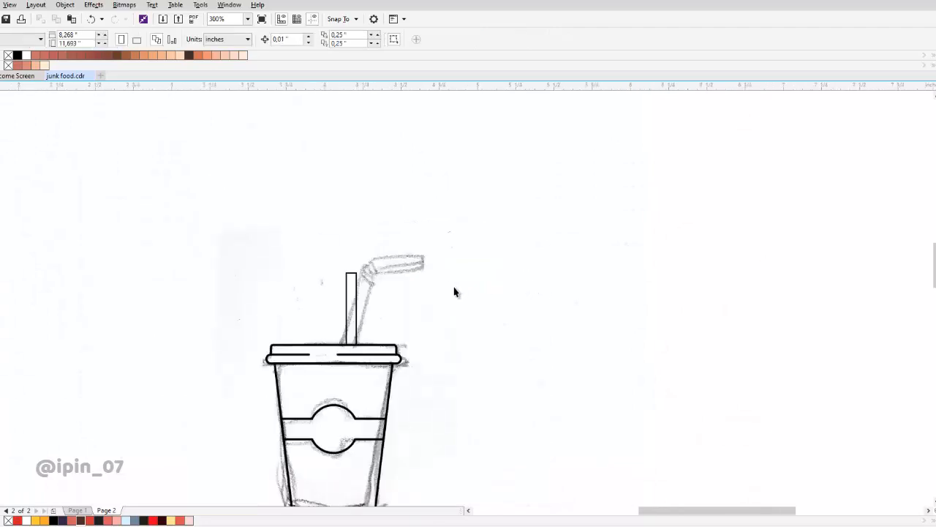
# Duplicate the straw rectangle beside the original and shorten the copy for the straw's bent end
pyautogui.click(356, 294)
pyautogui.scroll(1, 370, 294)
pyautogui.moveTo(341, 316); pyautogui.dragTo(416, 319)
pyautogui.rightClick(416, 319)
pyautogui.moveTo(410, 399); pyautogui.dragTo(416, 338)
pyautogui.scroll(1, 410, 336)
pyautogui.moveTo(409, 376); pyautogui.dragTo(412, 358)
pyautogui.moveTo(417, 266); pyautogui.dragTo(403, 273)
# Rotate the long straw rectangle to 345° and position it over the sketched straw on the lid
pyautogui.moveTo(301, 289); pyautogui.dragTo(408, 286)
pyautogui.click(373, 266)
pyautogui.click(373, 266)
pyautogui.moveTo(388, 202); pyautogui.dragTo(428, 232)
pyautogui.moveTo(366, 354); pyautogui.dragTo(391, 280)
pyautogui.moveTo(388, 314)
pyautogui.mouseDown()
pyautogui.moveTo(407, 328)
pyautogui.moveTo(394, 342)
pyautogui.mouseUp()
pyautogui.scroll(-4, 442, 272)
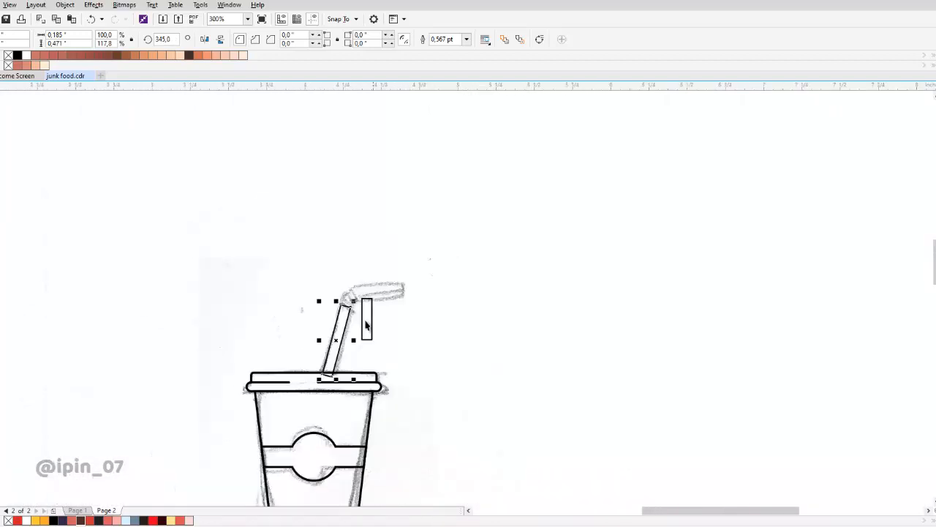
pyautogui.scroll(4, 348, 340)
pyautogui.moveTo(338, 315); pyautogui.dragTo(342, 315)
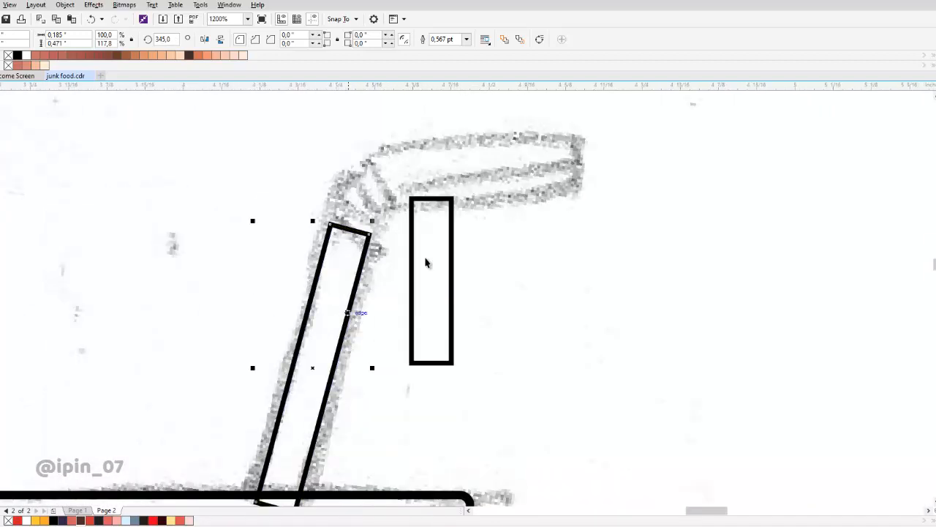
# Rotate the short straw segment to 60° and snap its lower corner to the long segment's upper inner corner
pyautogui.moveTo(439, 239); pyautogui.dragTo(415, 309)
pyautogui.click(416, 310)
pyautogui.click(416, 309)
pyautogui.moveTo(435, 266); pyautogui.dragTo(349, 287)
pyautogui.moveTo(383, 333); pyautogui.dragTo(404, 308)
pyautogui.scroll(2, 359, 307)
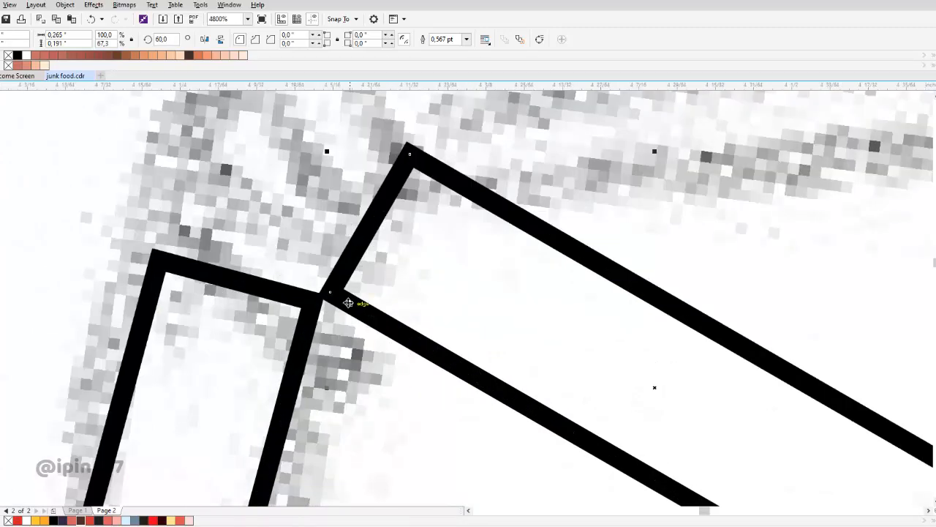
pyautogui.moveTo(330, 293); pyautogui.dragTo(317, 303)
# Move the sketch bitmap away to judge the bent straw's shape, and undo the move
pyautogui.scroll(-2, 384, 288)
pyautogui.scroll(-8, 443, 287)
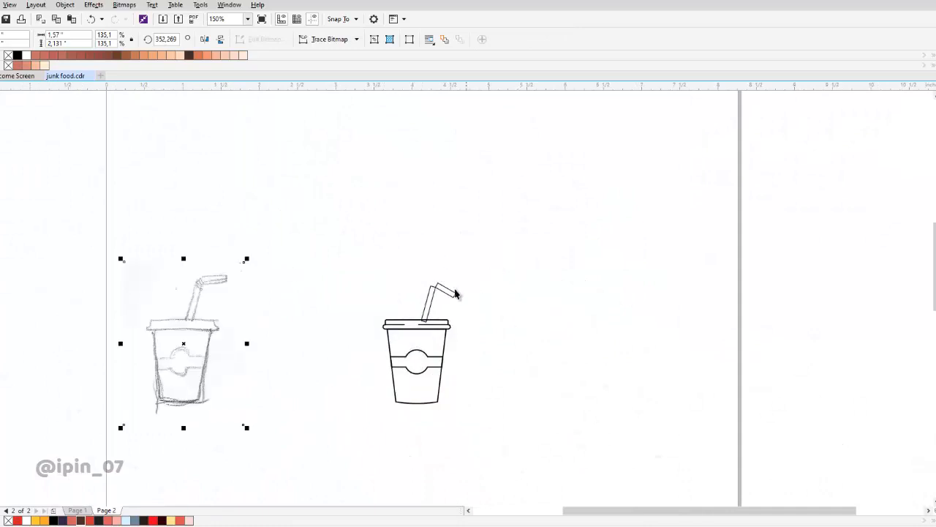
pyautogui.scroll(2, 436, 294)
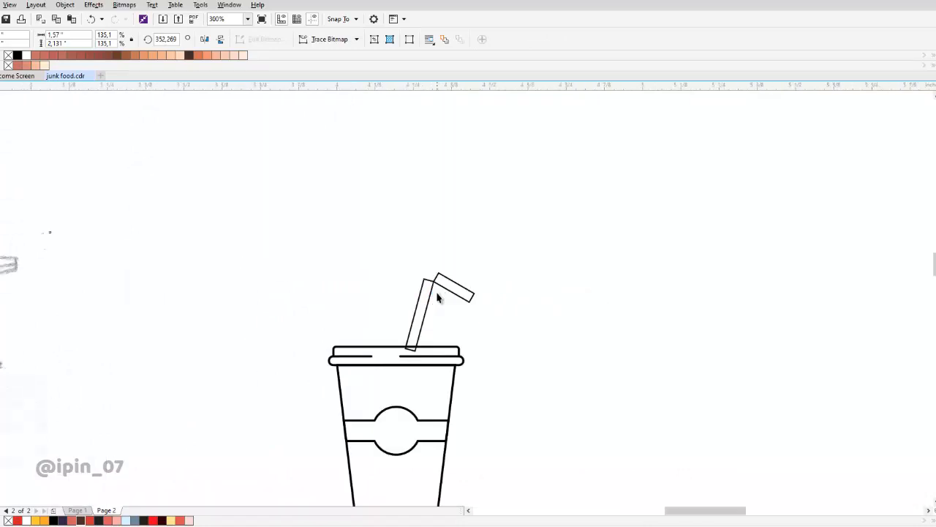
pyautogui.hotkey('ctrl', 'z')
# Change the short straw segment's rotation to 75° and snap it back onto the long segment's upper corner
pyautogui.scroll(1, 466, 273)
pyautogui.click(466, 274)
pyautogui.hotkey('ctrl', 'z')
pyautogui.moveTo(561, 228)
pyautogui.mouseDown()
pyautogui.moveTo(547, 240)
pyautogui.moveTo(554, 193)
pyautogui.mouseUp()
pyautogui.click(500, 289)
pyautogui.click(501, 289)
pyautogui.scroll(2, 413, 286)
pyautogui.moveTo(306, 300); pyautogui.dragTo(318, 213)
pyautogui.scroll(-2, 332, 266)
# Shift the sketch bitmap off the drawing to check the reangled straw, and undo the shift
pyautogui.scroll(-2, 440, 243)
pyautogui.moveTo(408, 225); pyautogui.dragTo(174, 230)
pyautogui.scroll(1, 426, 249)
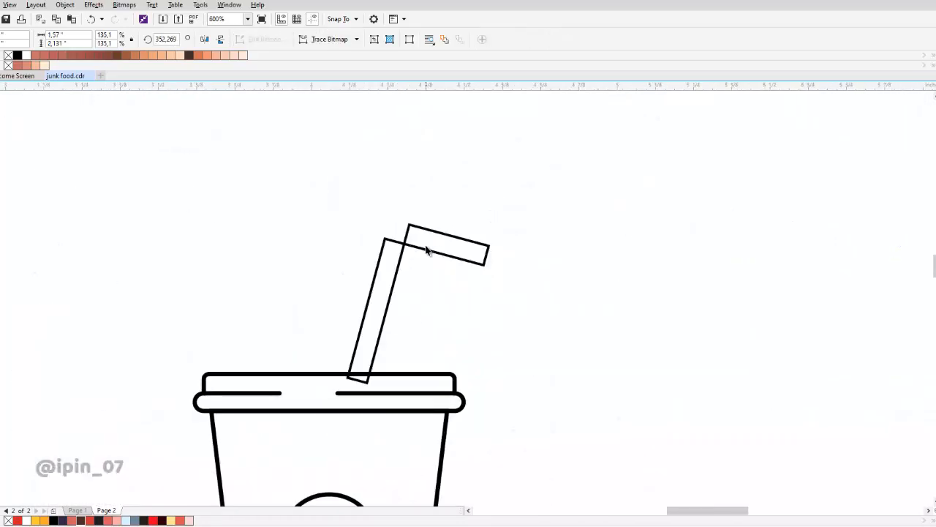
pyautogui.hotkey('ctrl', 'z')
# Thicken the outlines of both straw segments to match the cup's line weight
pyautogui.click(381, 312)
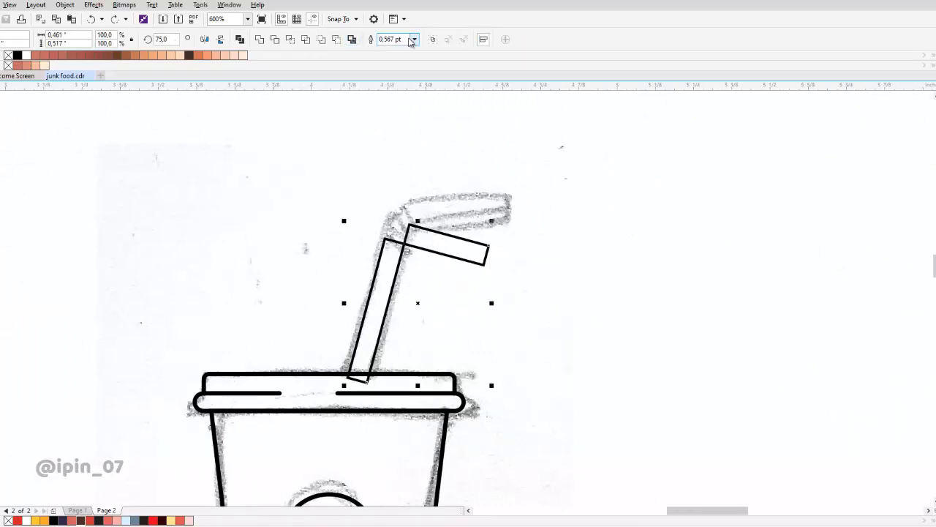
pyautogui.click(414, 40)
pyautogui.click(407, 84)
# Draw a row of three scalloped bumps with the Pen tool around the straw's bend, linking the outer corners of both segments
pyautogui.scroll(1, 402, 221)
pyautogui.click(426, 183)
pyautogui.scroll(1, 411, 253)
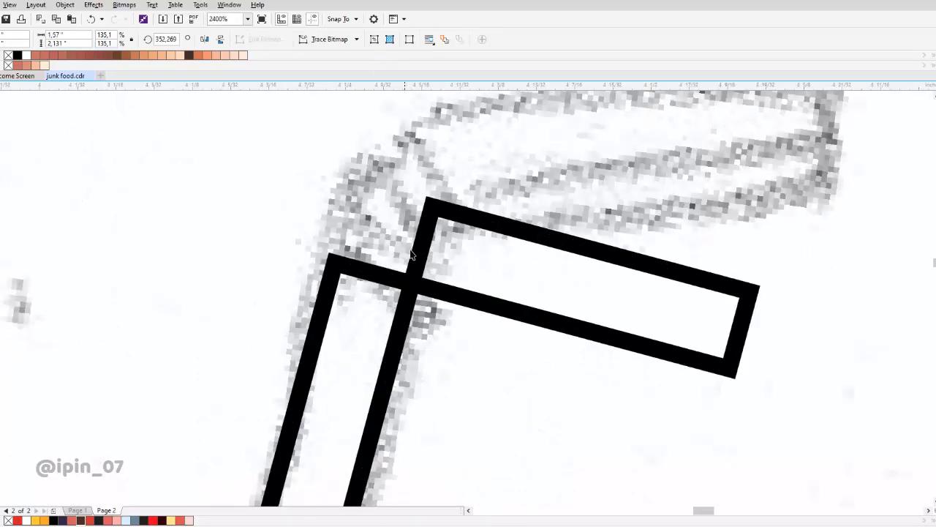
pyautogui.moveTo(255, 190); pyautogui.dragTo(201, 211)
pyautogui.click(2, 183)
pyautogui.moveTo(383, 184); pyautogui.dragTo(403, 207)
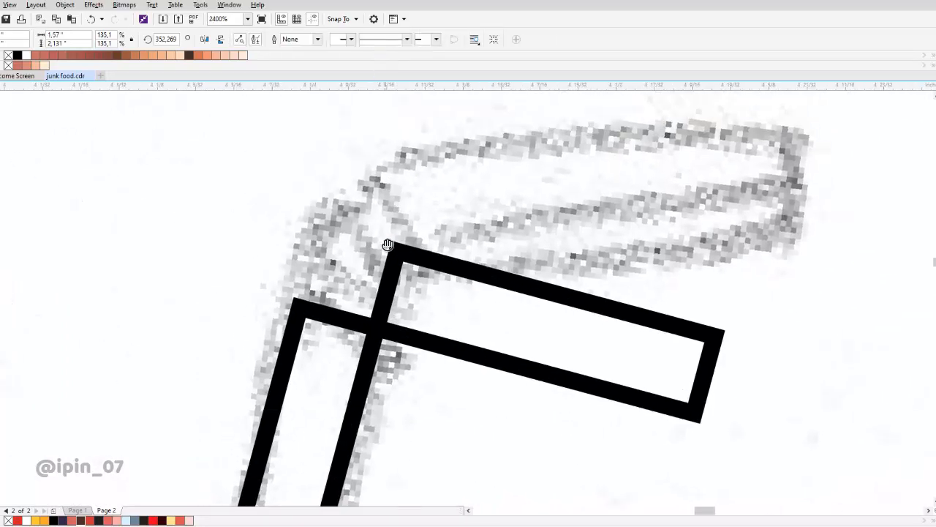
pyautogui.moveTo(388, 246); pyautogui.dragTo(361, 197)
pyautogui.scroll(1, 408, 252)
pyautogui.scroll(1, 338, 229)
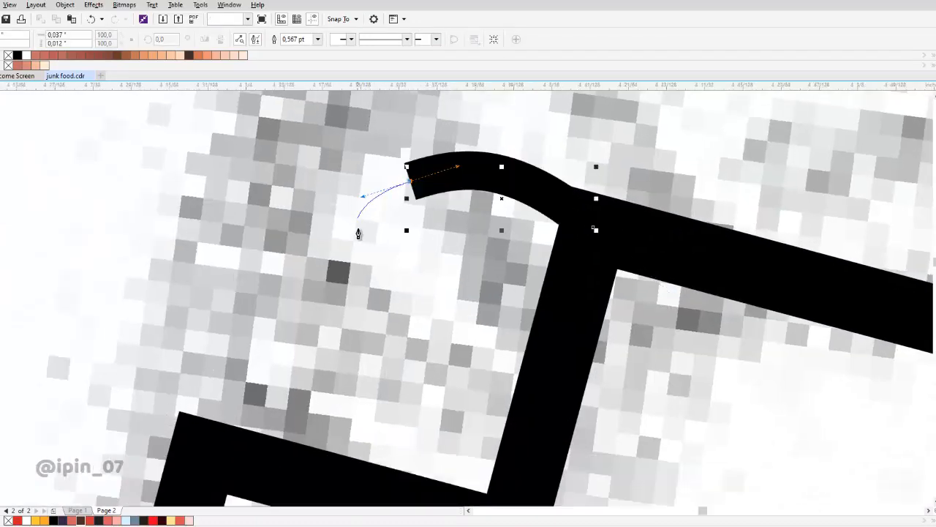
pyautogui.click(368, 243)
pyautogui.moveTo(331, 252); pyautogui.dragTo(459, 199)
pyautogui.moveTo(329, 197); pyautogui.dragTo(327, 196)
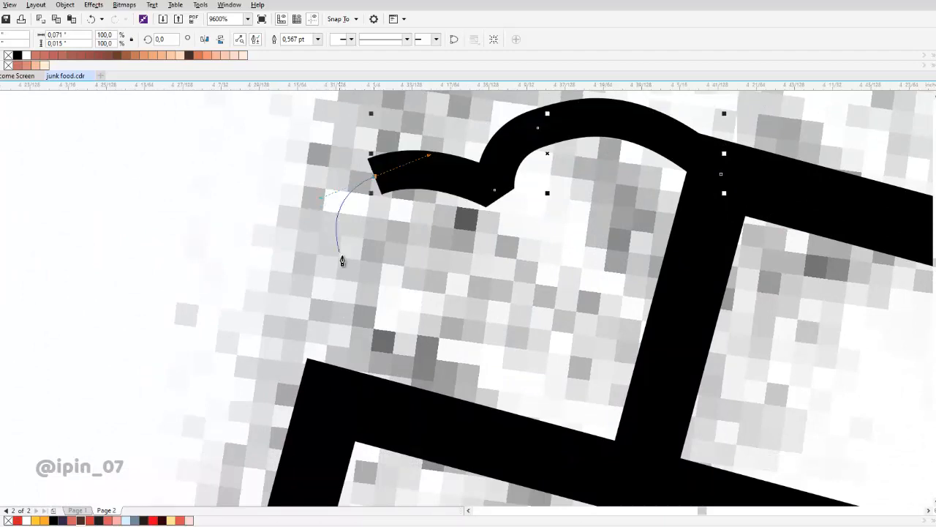
pyautogui.click(346, 261)
pyautogui.moveTo(323, 271); pyautogui.dragTo(347, 206)
pyautogui.moveTo(290, 217)
pyautogui.mouseDown()
pyautogui.moveTo(257, 281)
pyautogui.moveTo(272, 257)
pyautogui.moveTo(267, 269)
pyautogui.mouseUp()
pyautogui.hotkey('ctrl', 'z')
pyautogui.moveTo(356, 335); pyautogui.dragTo(397, 345)
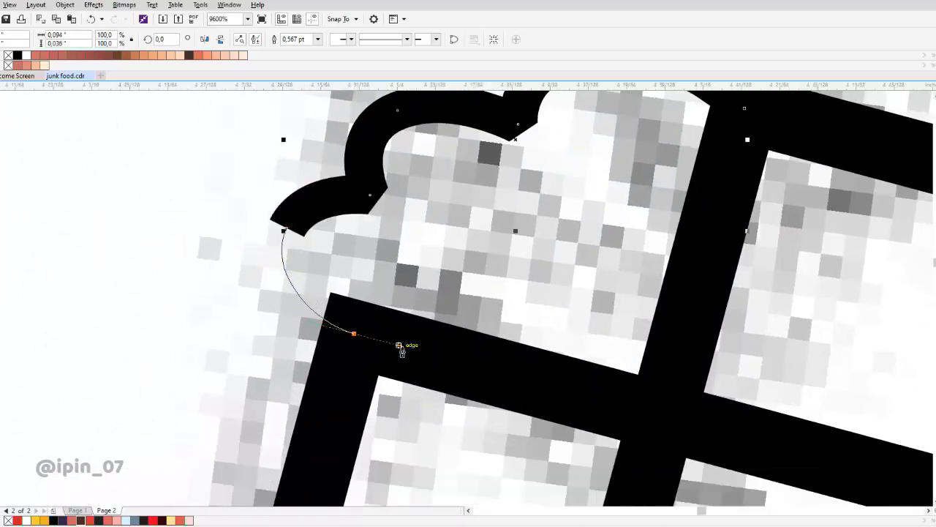
# Close the scalloped outline with straight segments through the crossing of the two straw pieces, ending at its starting corner
pyautogui.scroll(-2, 398, 345)
pyautogui.click(392, 401)
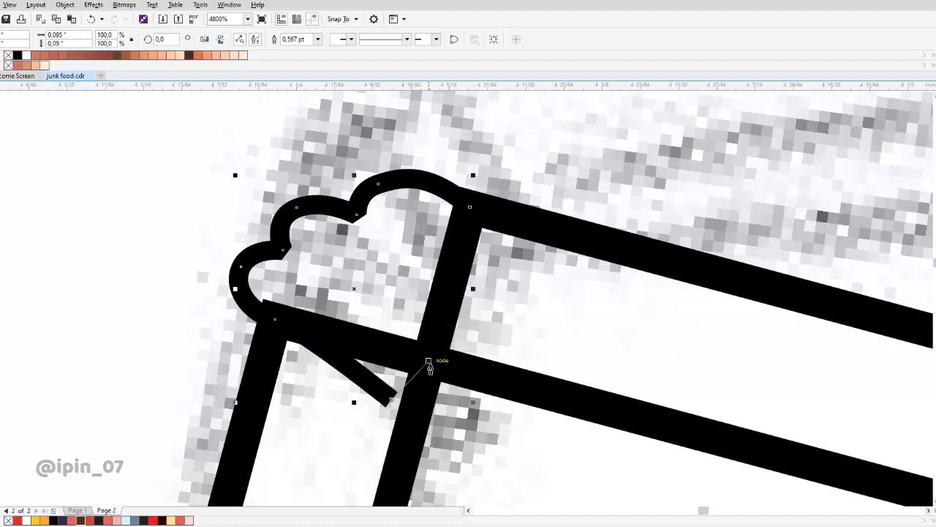
pyautogui.click(498, 312)
pyautogui.click(472, 208)
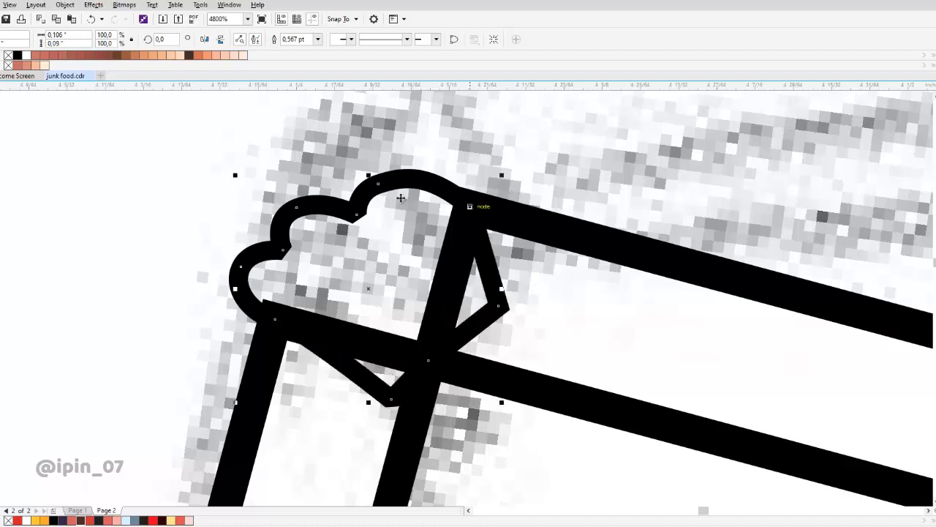
# Convert all segments of the scalloped shape to curves and make all its nodes cusps
pyautogui.press('F10')
pyautogui.hotkey('ctrl', 'a')
pyautogui.rightClick(423, 147)
pyautogui.click(444, 192)
pyautogui.rightClick(448, 161)
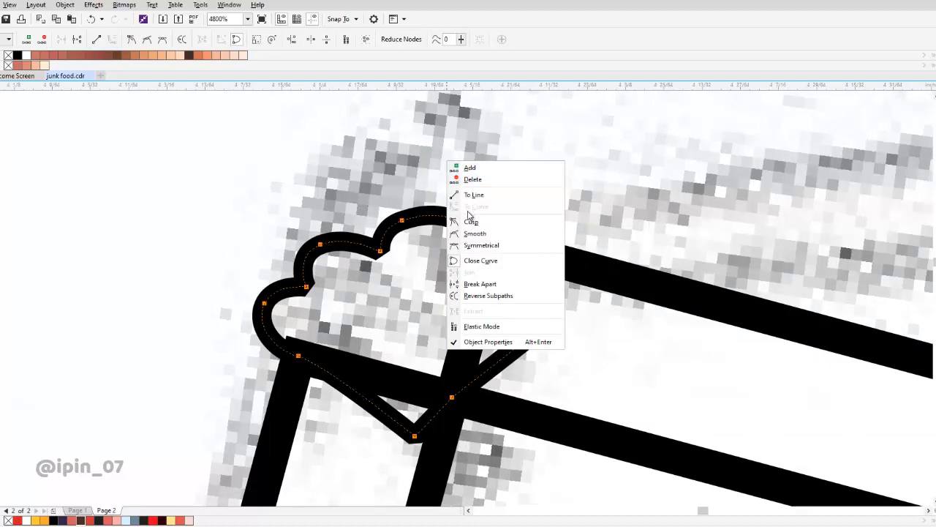
pyautogui.click(469, 219)
# Delete the extra node on each of the three bumps of the scalloped shape
pyautogui.moveTo(375, 204); pyautogui.dragTo(406, 228)
pyautogui.press('Delete')
pyautogui.moveTo(295, 221); pyautogui.dragTo(327, 261)
pyautogui.press('Delete')
pyautogui.moveTo(226, 283); pyautogui.dragTo(307, 310)
pyautogui.press('Delete')
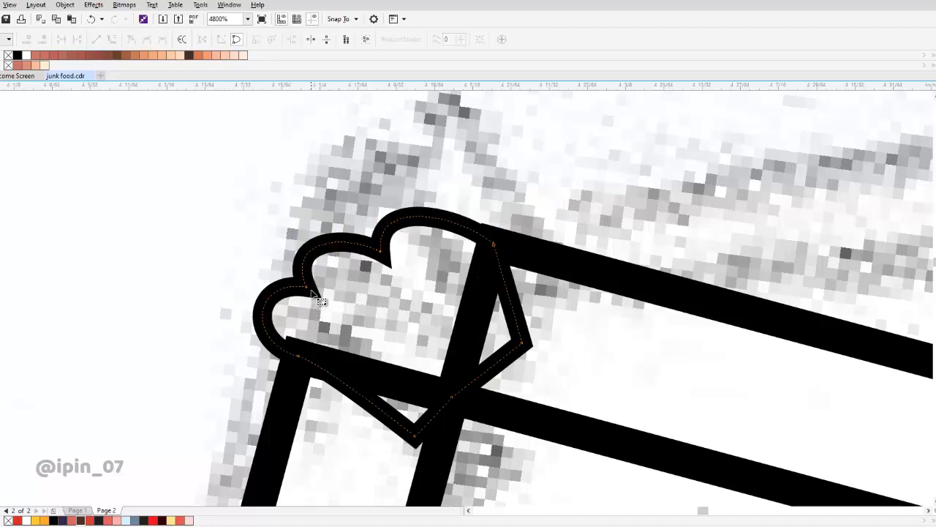
# Reposition the notch nodes between the bumps and adjust their curve handles for rounder, more even scallops
pyautogui.moveTo(384, 256); pyautogui.dragTo(392, 244)
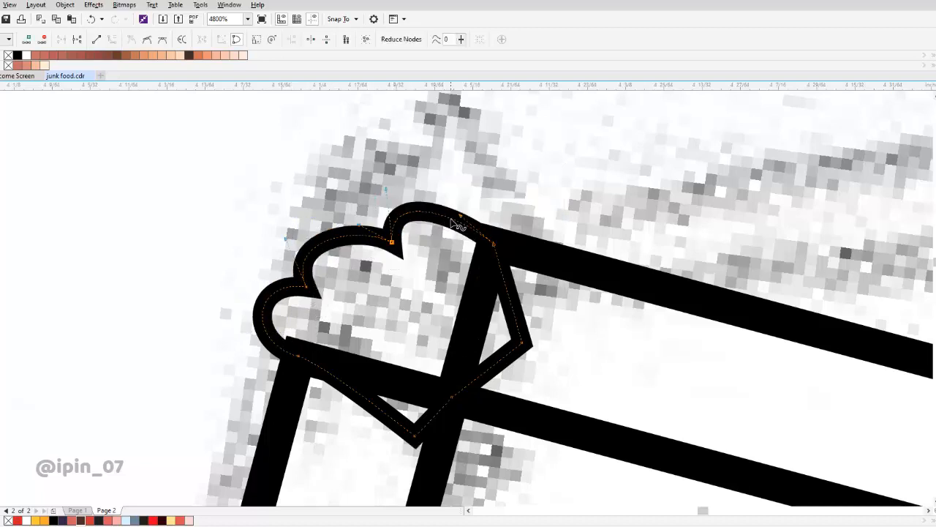
pyautogui.scroll(-2, 413, 249)
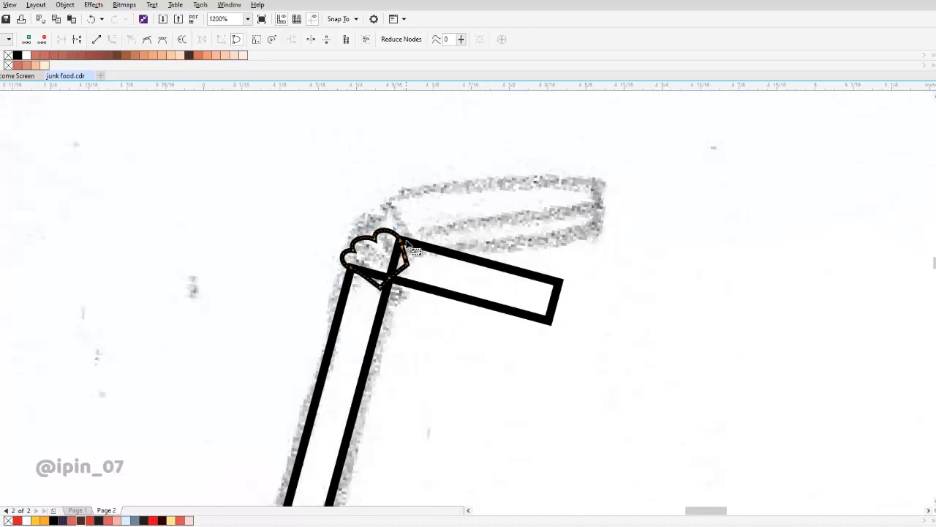
pyautogui.scroll(2, 378, 253)
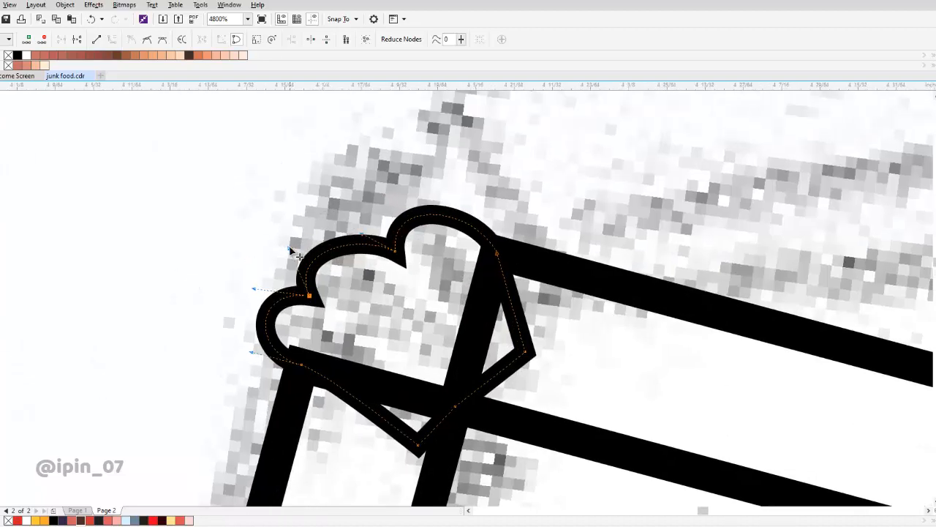
pyautogui.moveTo(300, 241); pyautogui.dragTo(345, 253)
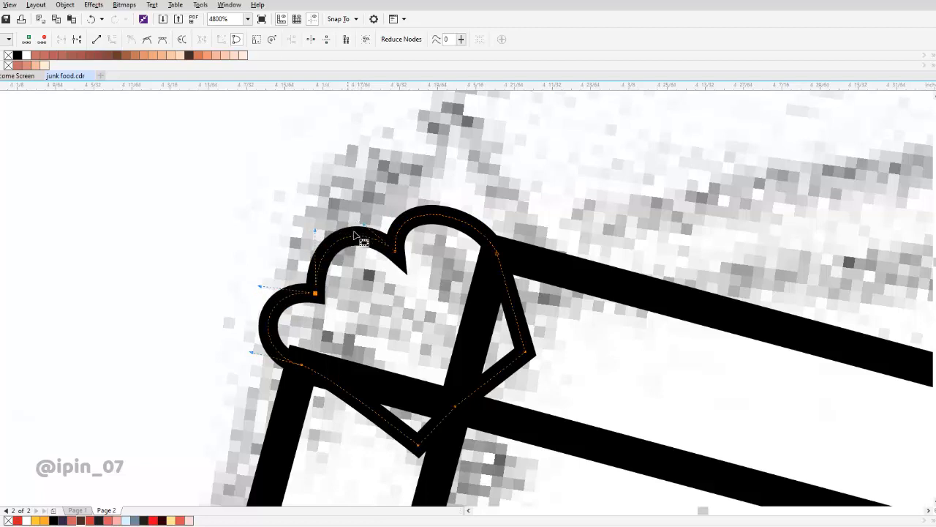
pyautogui.click(397, 252)
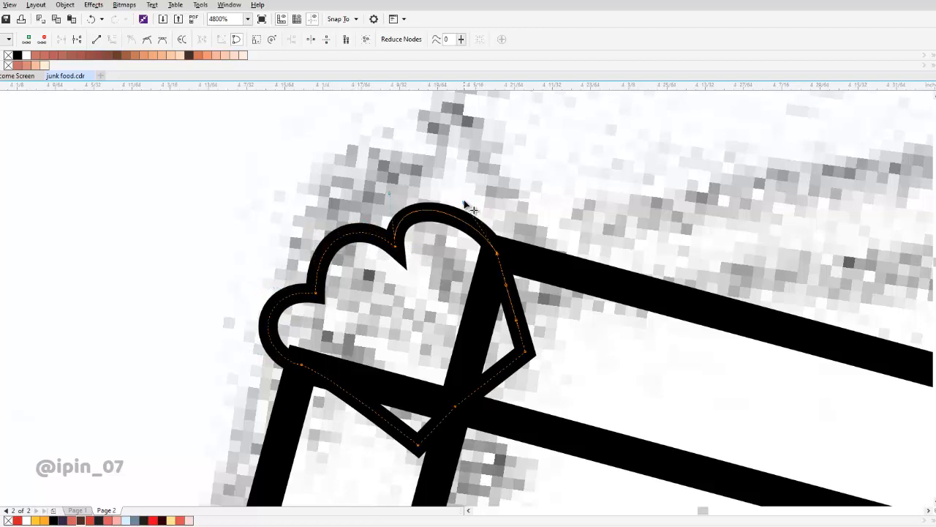
# Weld the scalloped bend shape to both straw segments
pyautogui.scroll(-3, 472, 210)
pyautogui.press('space')
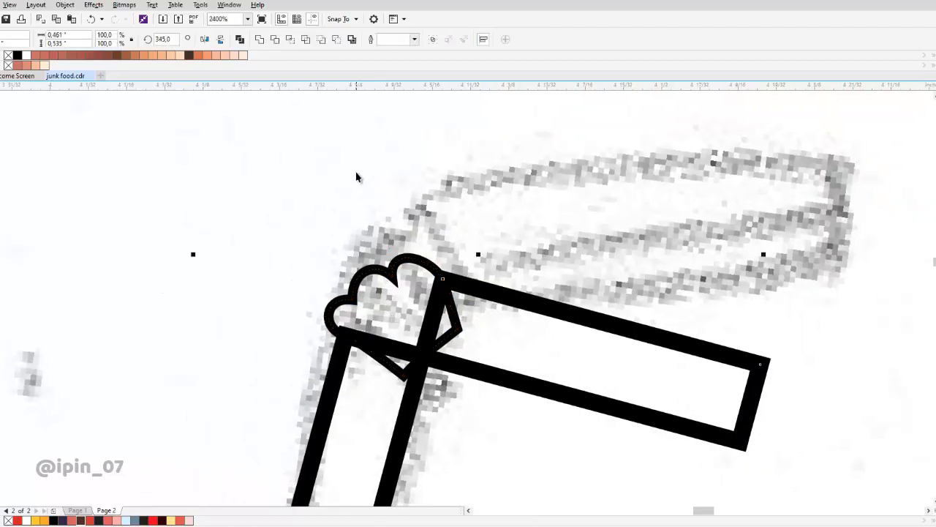
pyautogui.scroll(-3, 455, 274)
pyautogui.scroll(2, 456, 273)
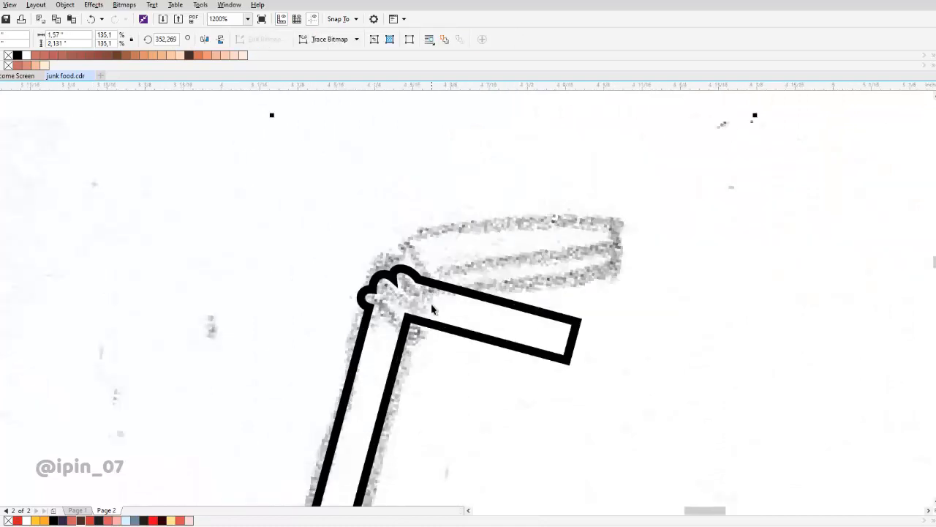
# Undo the weld of the straw and delete the scalloped bend shape
pyautogui.click(389, 299)
pyautogui.scroll(1, 387, 302)
pyautogui.moveTo(382, 286); pyautogui.dragTo(345, 295)
pyautogui.press('Delete')
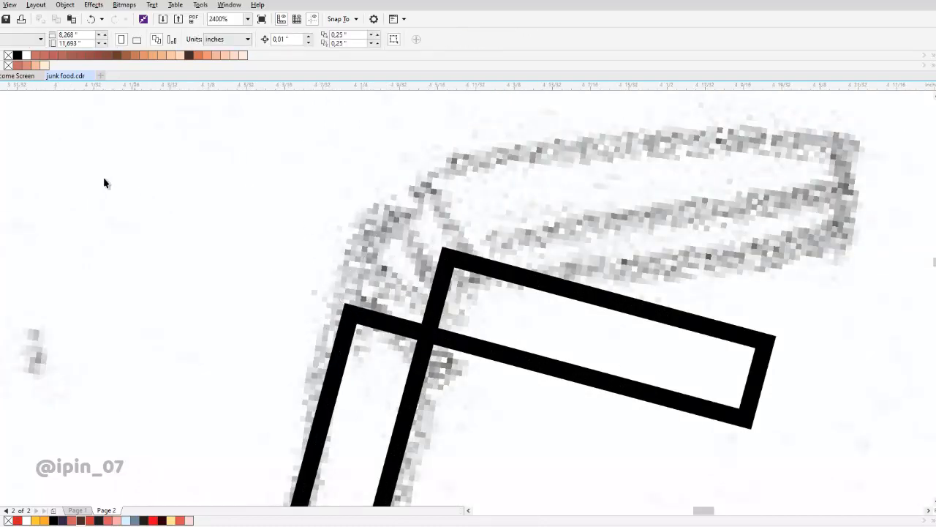
# Try a single arc between the outer corners of the two straw segments with the Pen tool, and delete it
pyautogui.moveTo(121, 194); pyautogui.dragTo(67, 185)
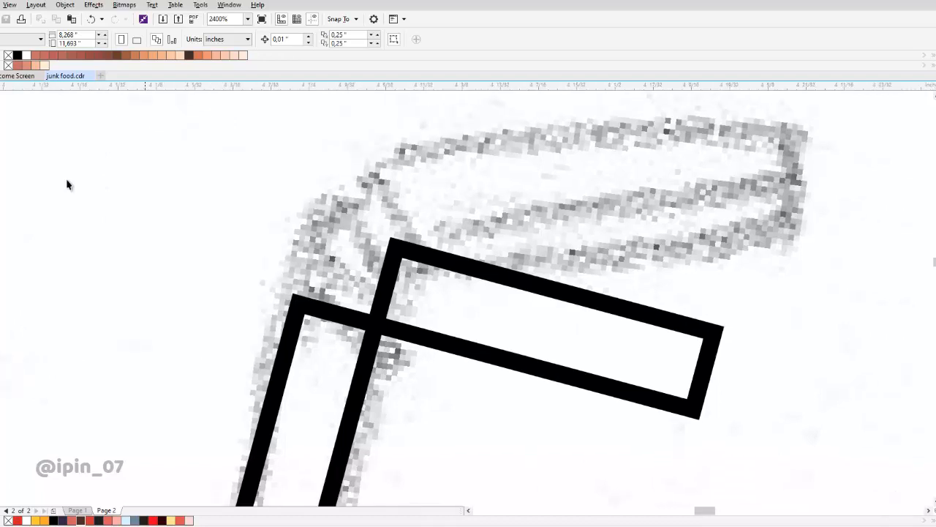
pyautogui.press('F5')
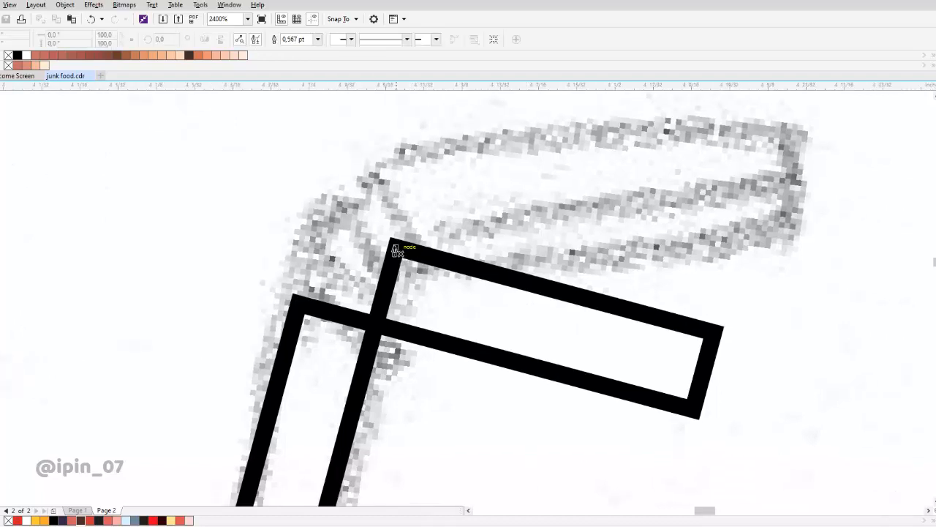
pyautogui.click(297, 305)
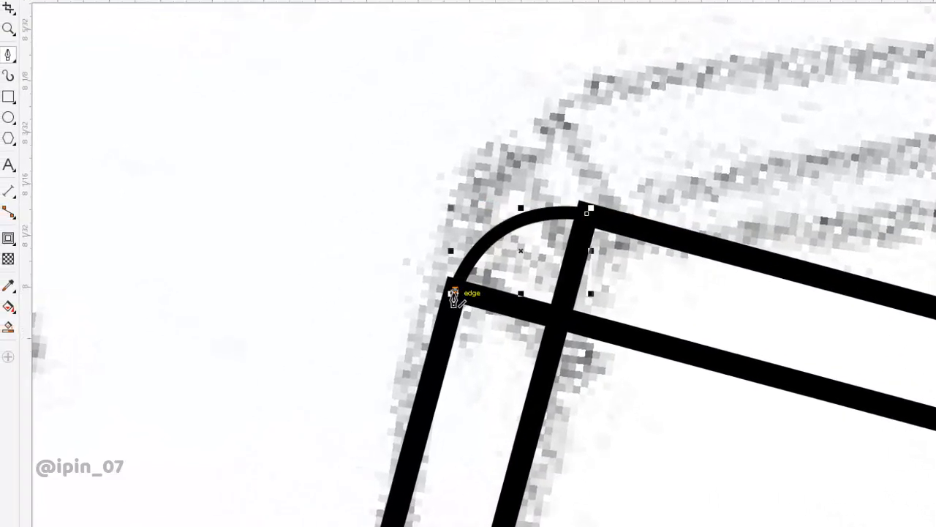
pyautogui.press('Delete')
# Draw a circle about 0.131 inch in diameter centred on the crossing of the two straw segments
pyautogui.click(11, 112)
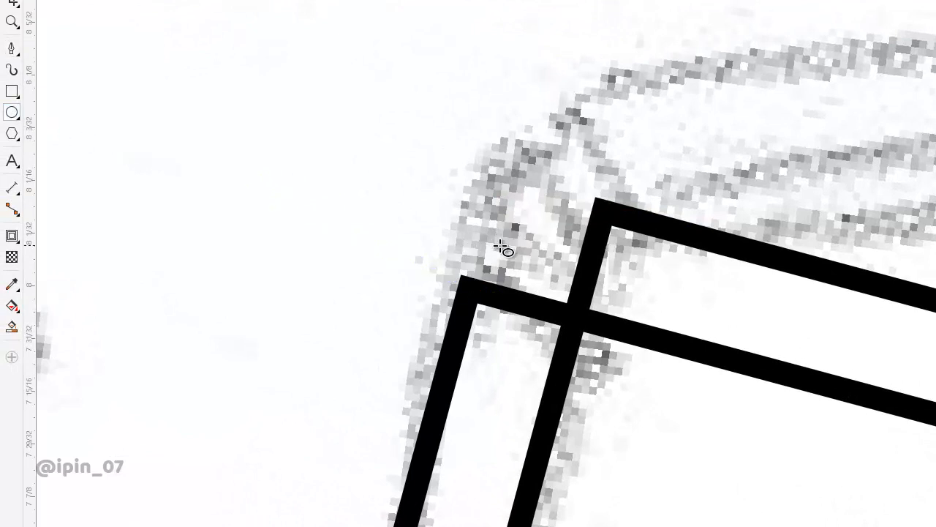
pyautogui.moveTo(534, 286); pyautogui.dragTo(556, 347)
pyautogui.press('Delete')
pyautogui.moveTo(522, 244)
pyautogui.mouseDown()
pyautogui.moveTo(616, 382)
pyautogui.moveTo(637, 392)
pyautogui.mouseUp()
pyautogui.moveTo(596, 319); pyautogui.dragTo(574, 317)
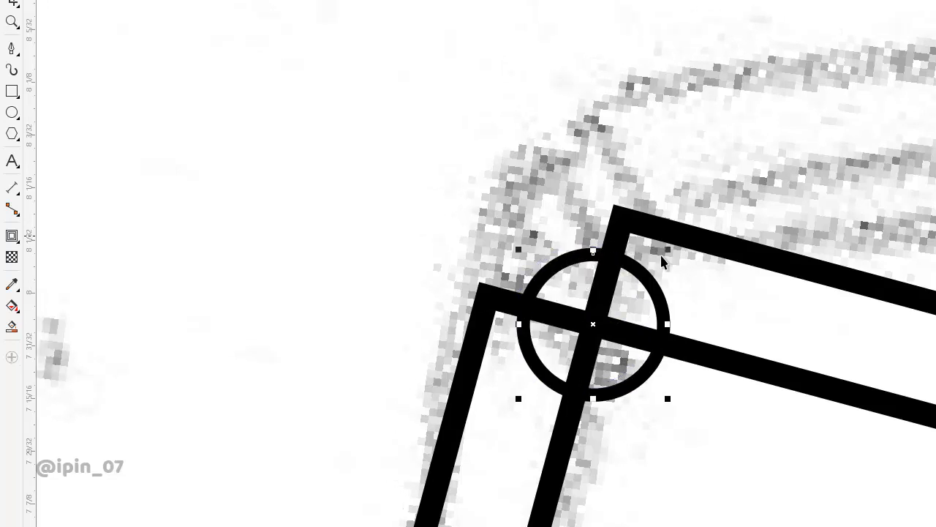
pyautogui.moveTo(667, 263); pyautogui.dragTo(705, 206)
# Set the circle's outline width to 1.0 pt
pyautogui.click(406, 39)
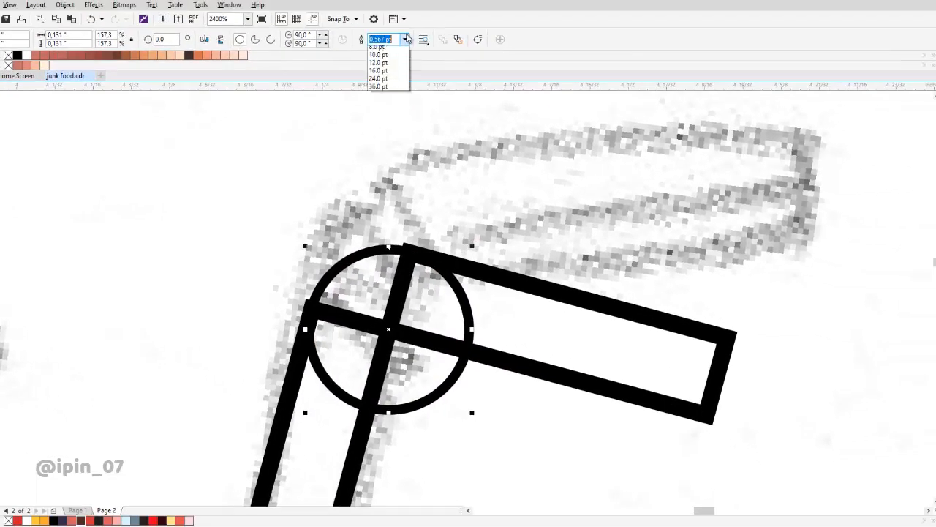
pyautogui.click(401, 83)
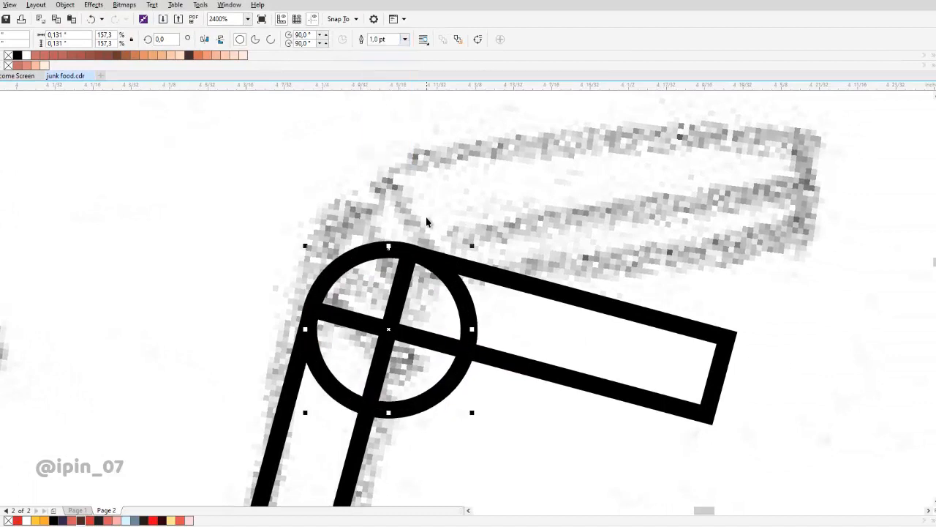
pyautogui.scroll(-1, 451, 293)
pyautogui.scroll(1, 478, 306)
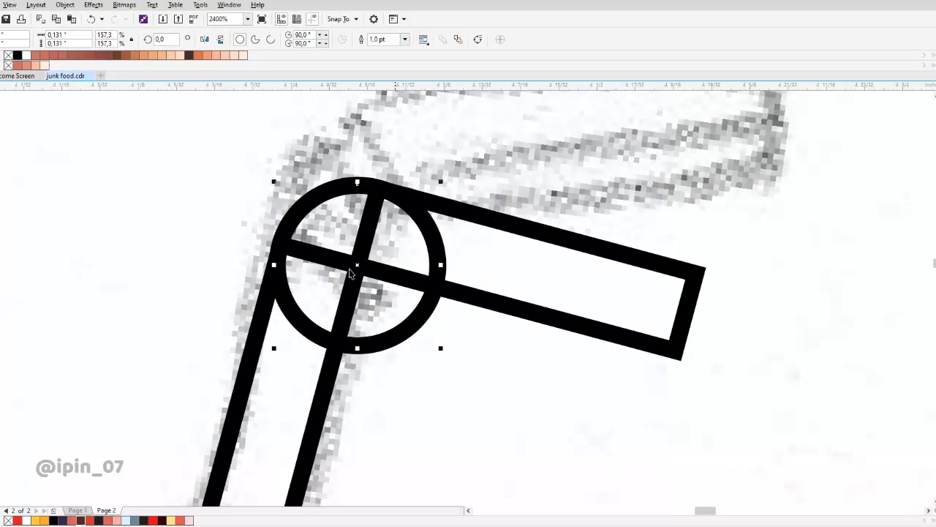
# Convert the circle to curves and remove its lower half, keeping the upper semicircular arc
pyautogui.click(94, 5)
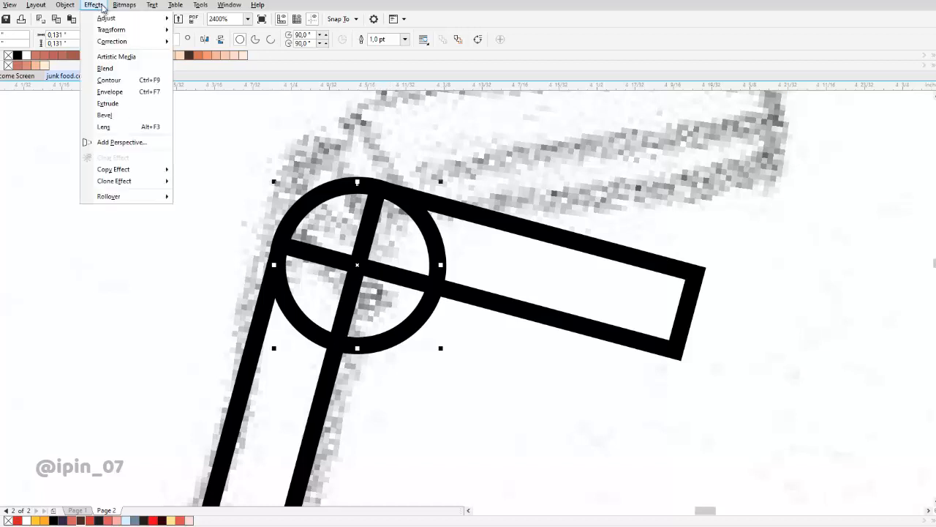
pyautogui.moveTo(73, 7)
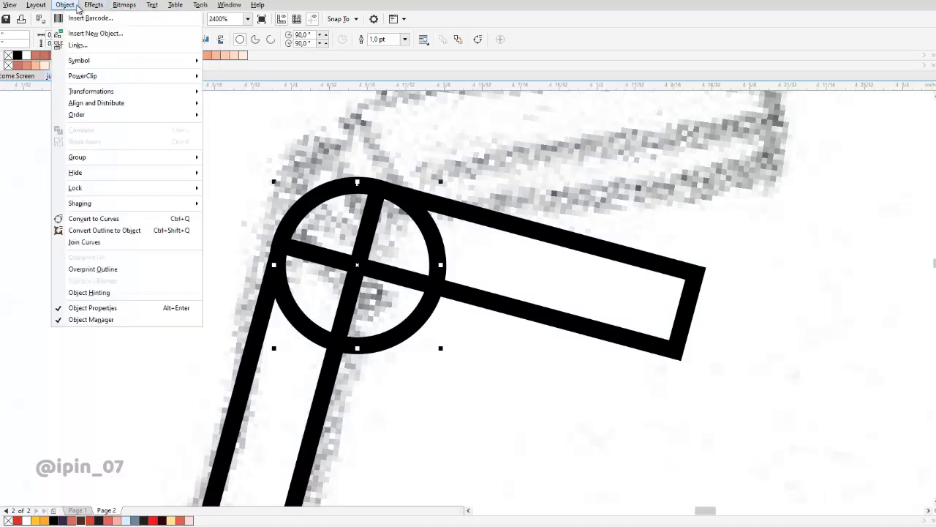
pyautogui.click(95, 219)
pyautogui.press('F10')
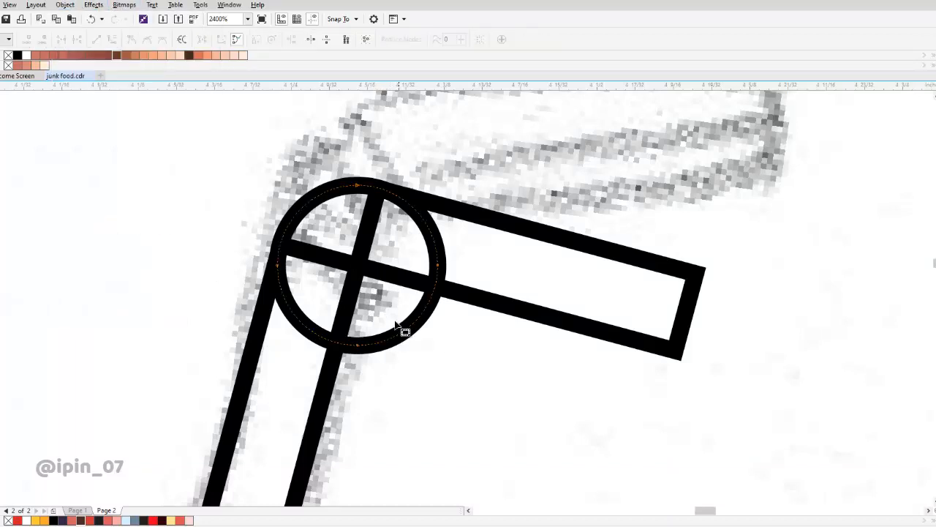
pyautogui.scroll(1, 368, 336)
pyautogui.moveTo(300, 320); pyautogui.dragTo(347, 358)
pyautogui.moveTo(380, 270); pyautogui.dragTo(374, 348)
pyautogui.moveTo(314, 365); pyautogui.dragTo(321, 352)
pyautogui.press('Delete')
pyautogui.moveTo(279, 258); pyautogui.dragTo(286, 291)
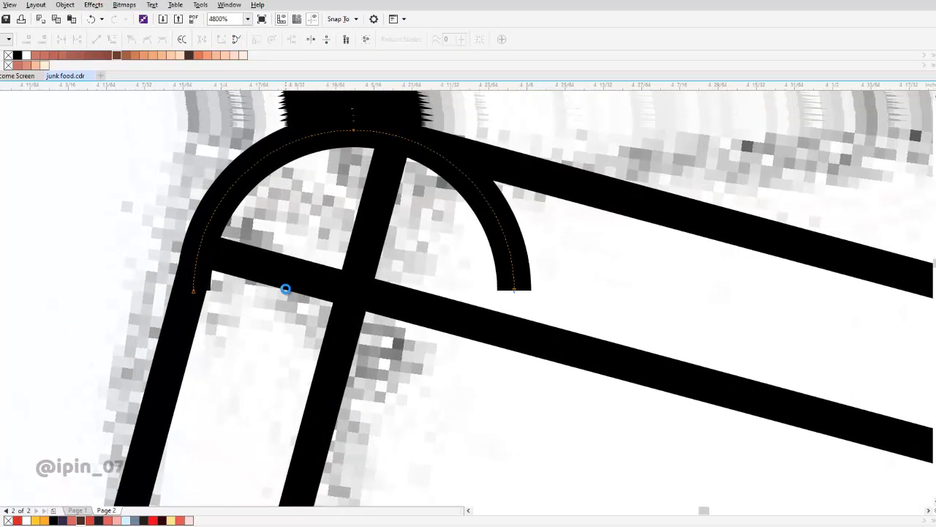
# Close the arc with the Pen tool through the crossing of the straw segments, and weld the shape to both segments
pyautogui.press('space')
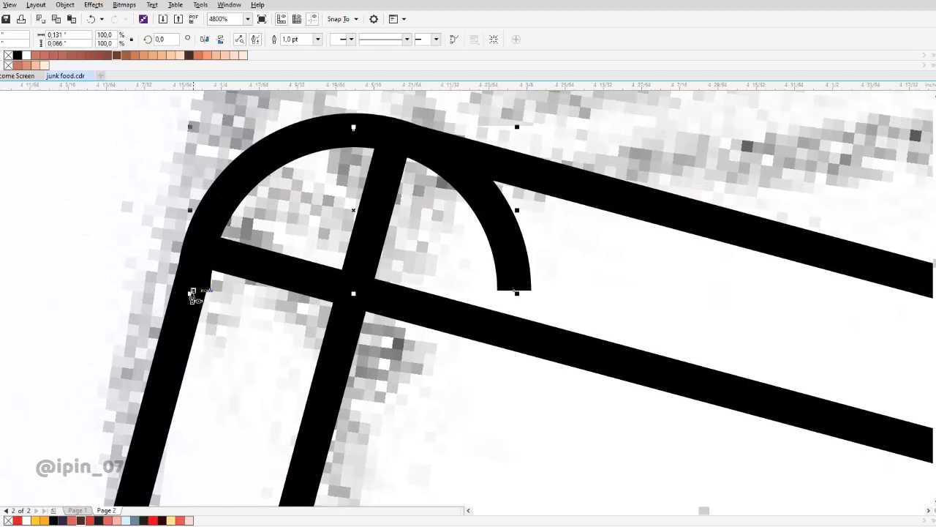
pyautogui.click(193, 291)
pyautogui.click(353, 291)
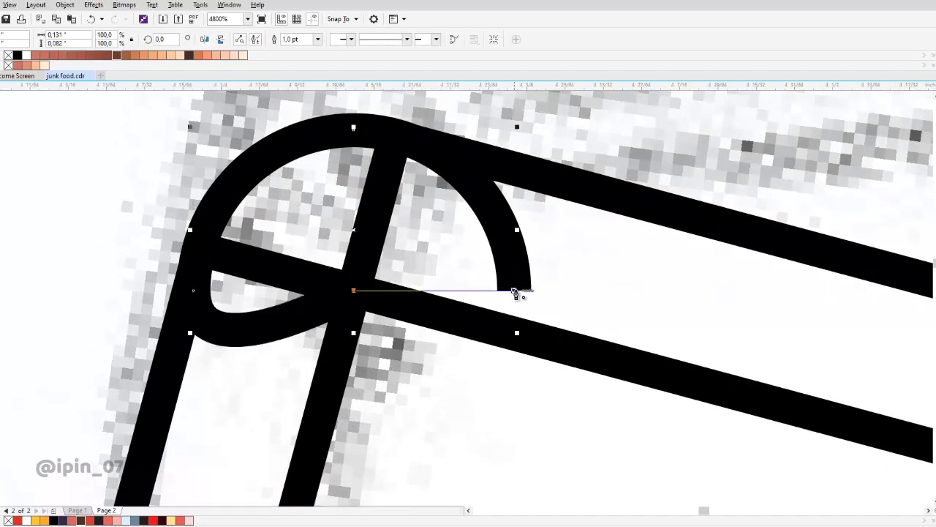
pyautogui.click(516, 291)
pyautogui.scroll(-3, 515, 290)
pyautogui.click(259, 40)
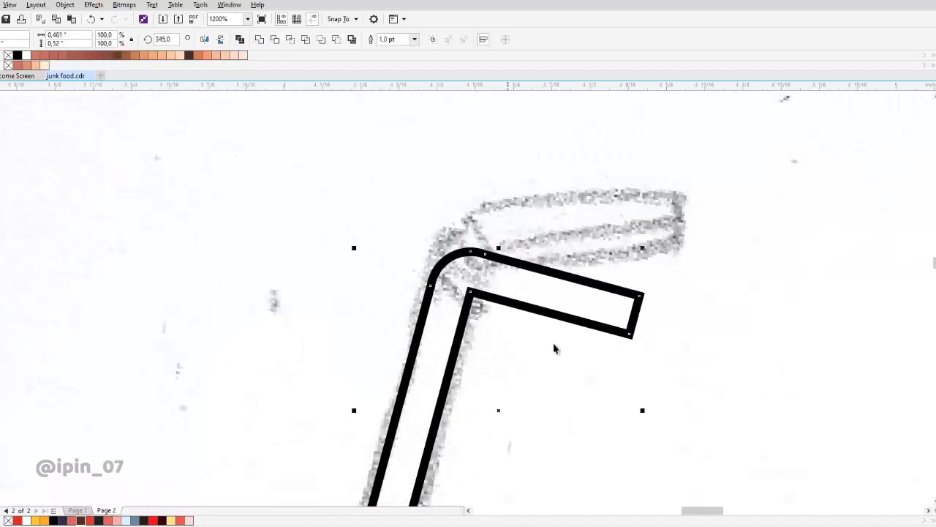
# Try deleting the node where the rounded bend meets the long straw segment, and undo the deletion
pyautogui.scroll(1, 521, 267)
pyautogui.press('F10')
pyautogui.scroll(1, 423, 255)
pyautogui.moveTo(196, 321); pyautogui.dragTo(297, 359)
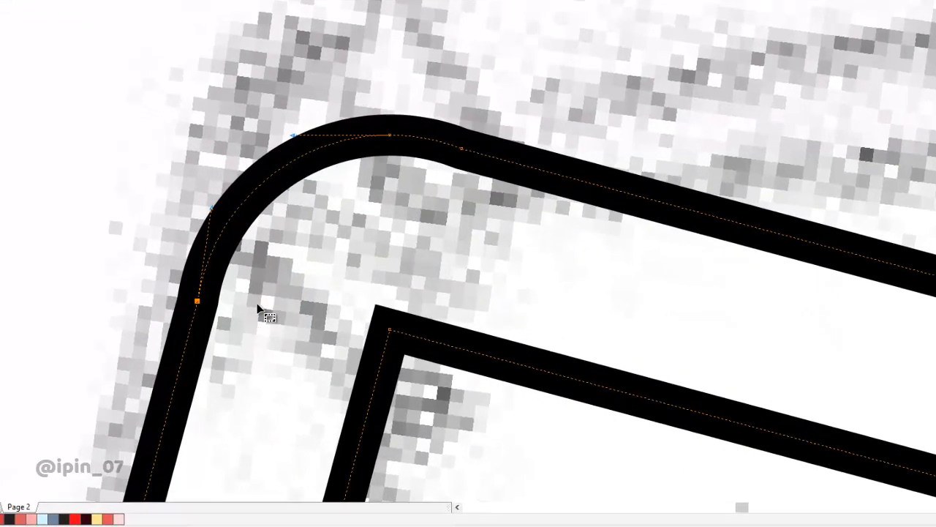
pyautogui.press('Delete')
pyautogui.scroll(-1, 388, 203)
pyautogui.scroll(1, 370, 230)
pyautogui.hotkey('ctrl', 'z')
# Pull the curve handle at the long segment's end of the bend in line with that segment for a smoother transition
pyautogui.scroll(-1, 351, 344)
pyautogui.scroll(1, 334, 294)
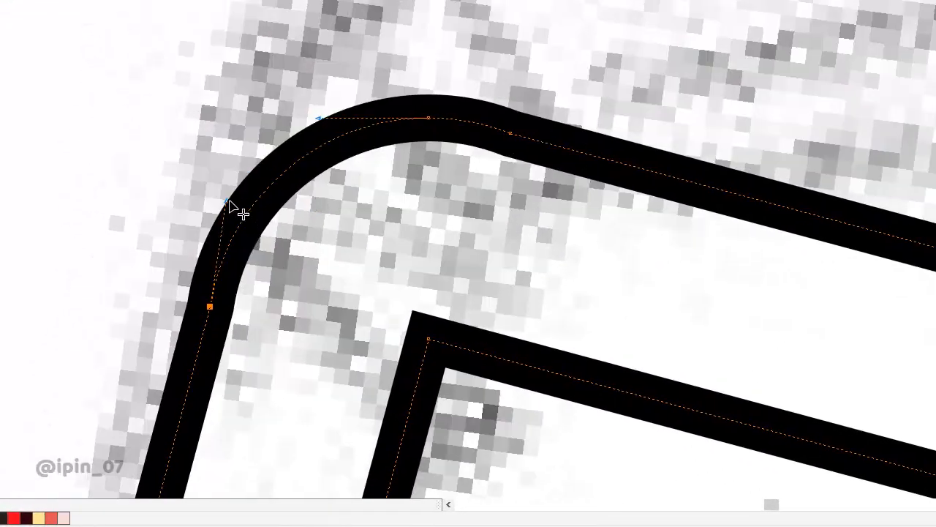
pyautogui.moveTo(227, 199); pyautogui.dragTo(261, 175)
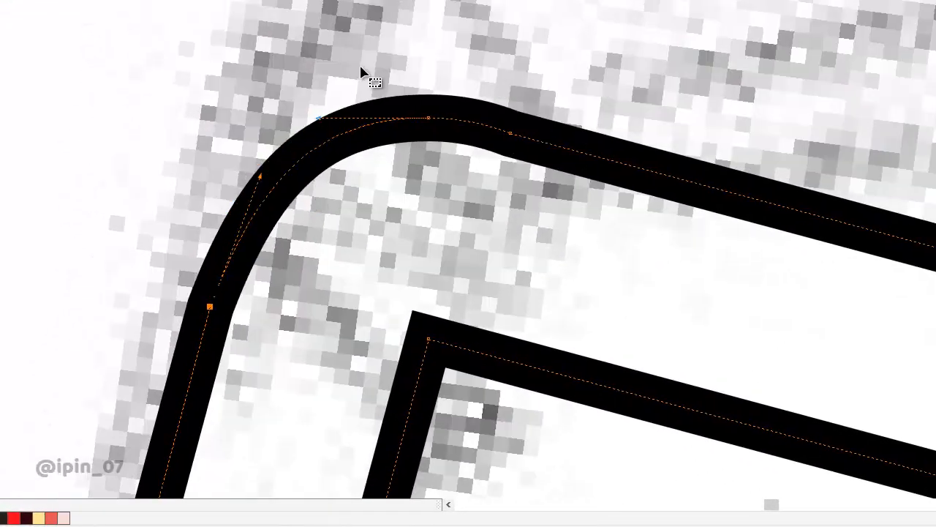
# Delete the middle node of the straw's rounded bend and adjust both curve handles to form one smooth arc
pyautogui.moveTo(361, 69); pyautogui.dragTo(476, 168)
pyautogui.press('Delete')
pyautogui.moveTo(366, 83); pyautogui.dragTo(308, 87)
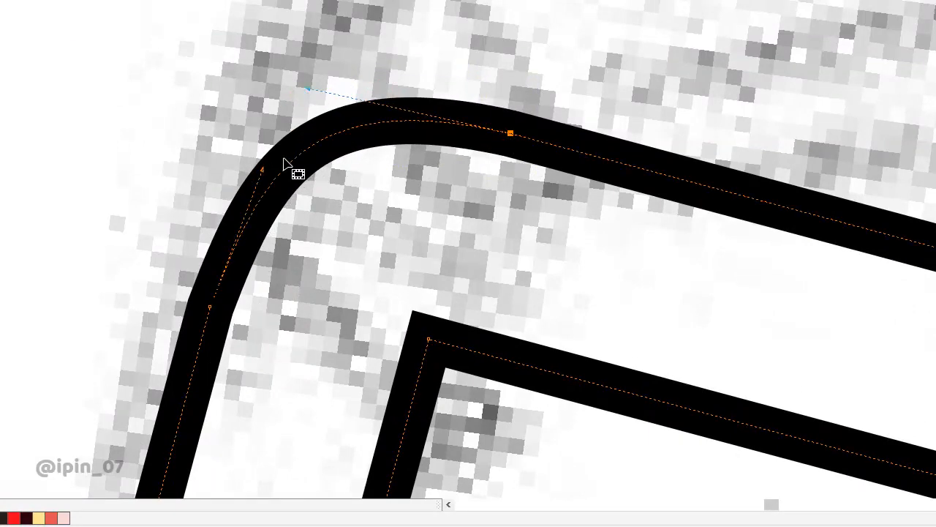
pyautogui.moveTo(263, 170); pyautogui.dragTo(252, 162)
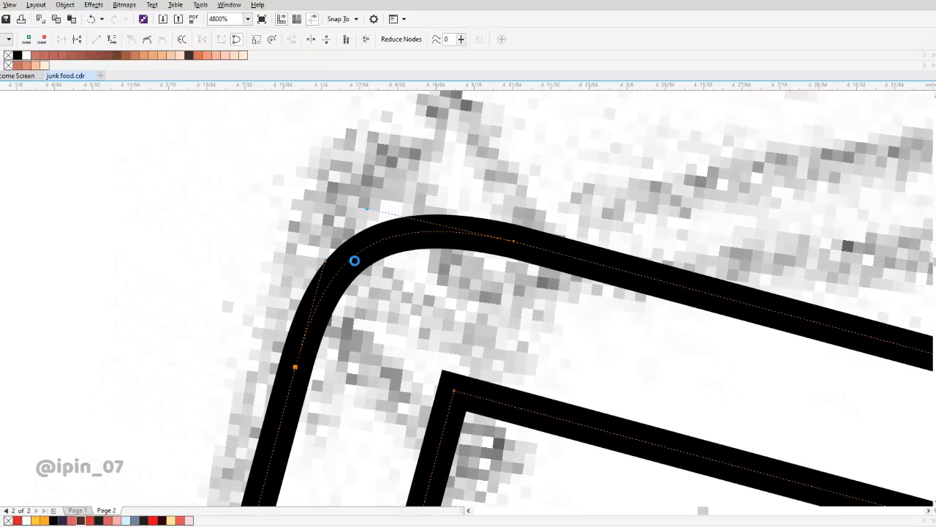
pyautogui.scroll(-4, 354, 260)
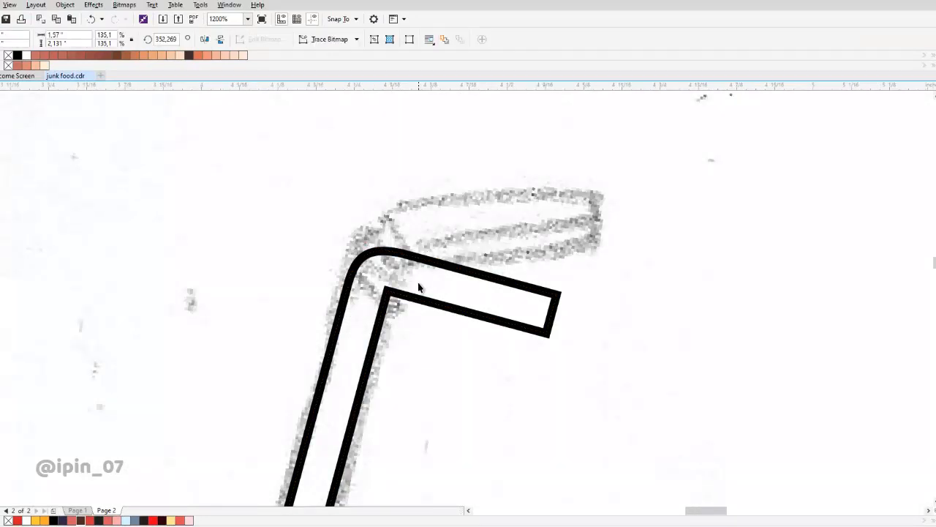
pyautogui.press('space')
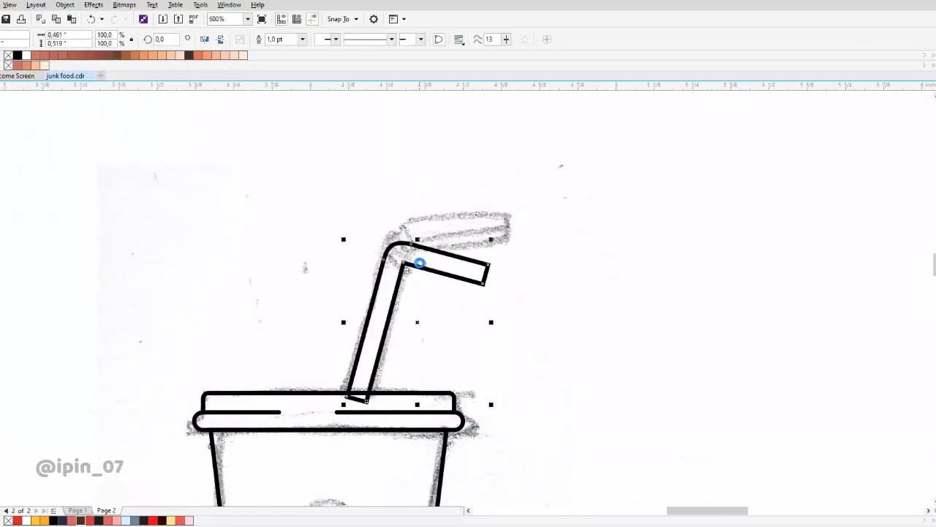
# Try moving the sketch image away from the cup outlines, and undo the move
pyautogui.click(505, 313)
pyautogui.scroll(-2, 506, 312)
pyautogui.moveTo(504, 314); pyautogui.dragTo(271, 314)
pyautogui.scroll(2, 476, 315)
pyautogui.hotkey('ctrl', 'z')
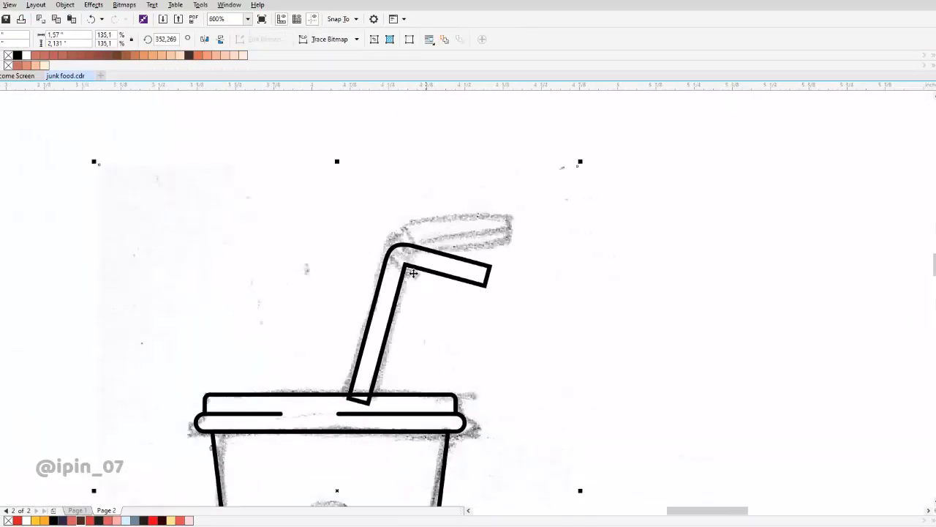
# Fill the cup lid with the pale blue colour #F2FCFF
pyautogui.scroll(-2, 409, 231)
pyautogui.scroll(2, 404, 272)
pyautogui.click(404, 275)
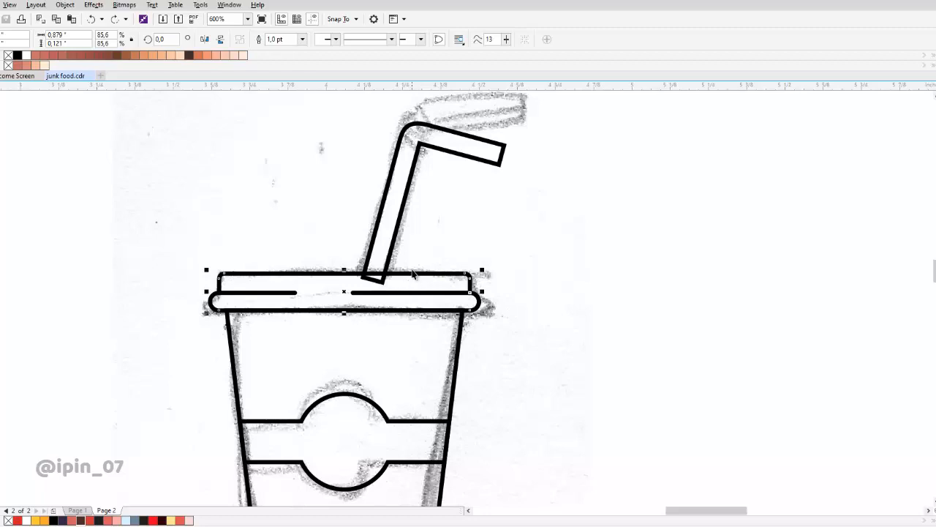
pyautogui.scroll(-2, 411, 272)
pyautogui.scroll(2, 349, 261)
pyautogui.click(282, 257)
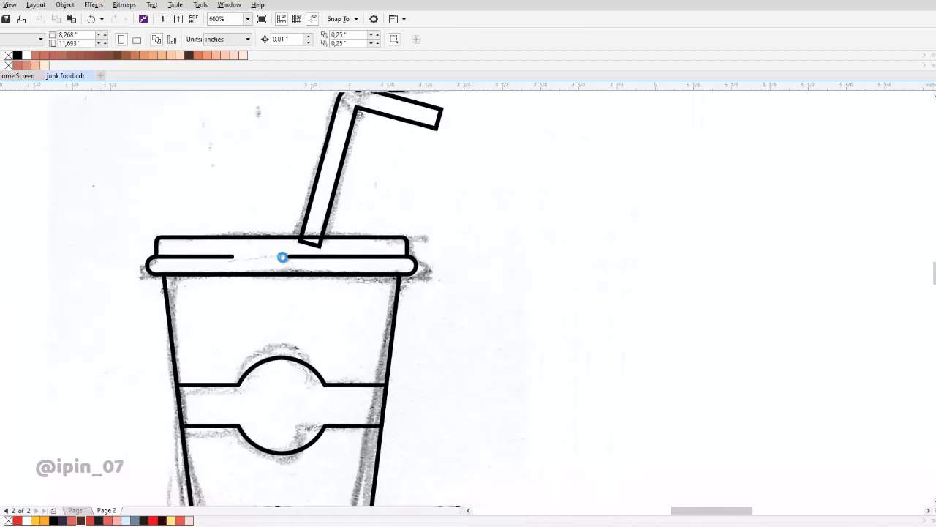
pyautogui.click(345, 241)
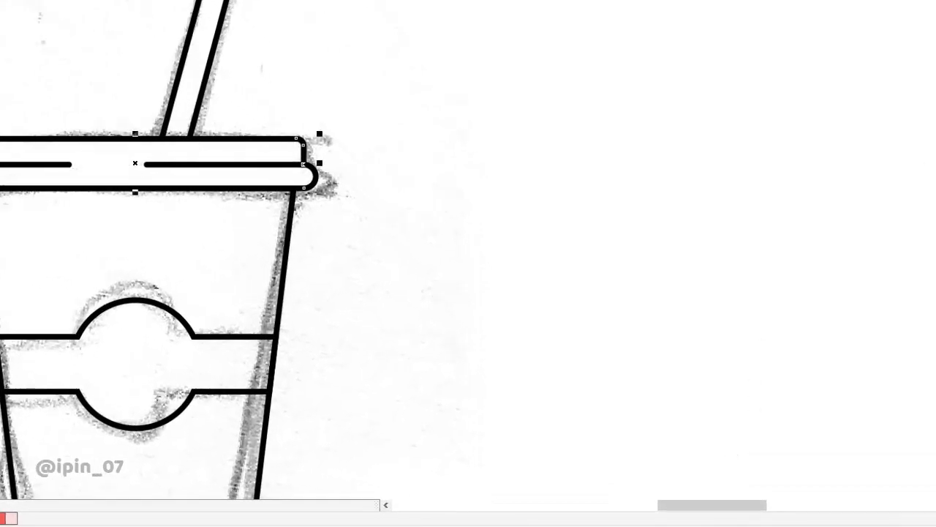
pyautogui.hotkey('shift', 'F11')
pyautogui.moveTo(302, 246); pyautogui.dragTo(313, 188)
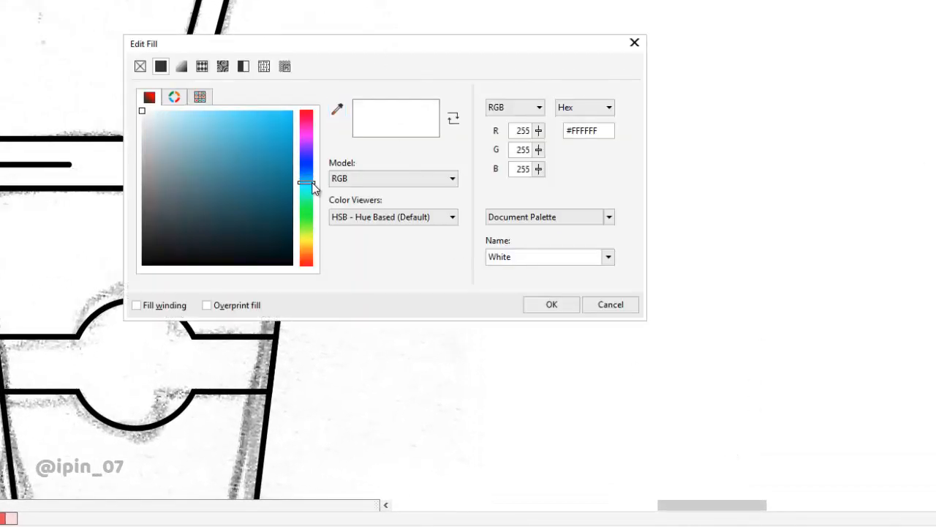
pyautogui.click(153, 111)
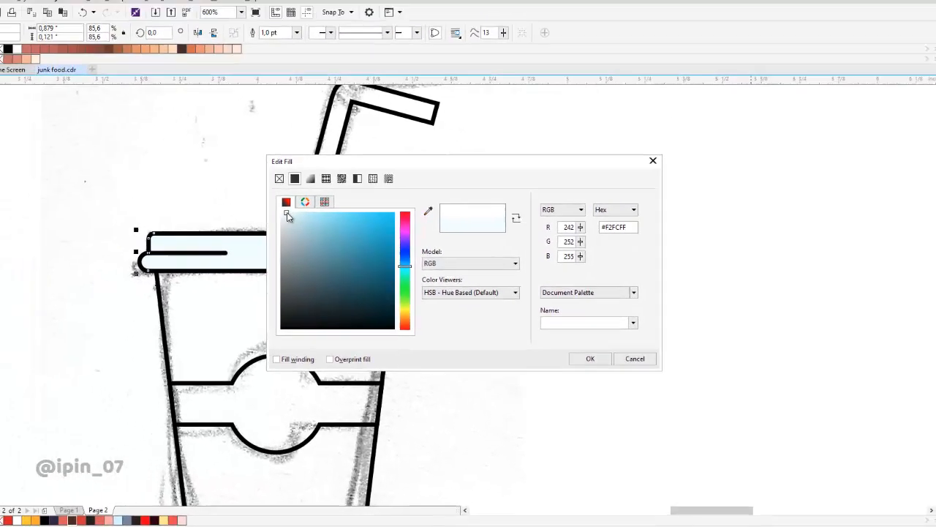
pyautogui.click(566, 324)
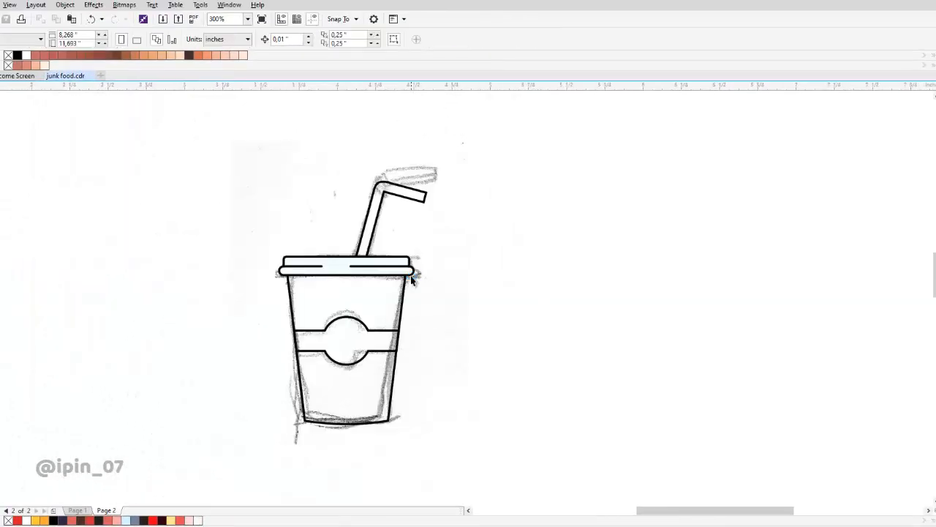
# Fill the cup body with red
pyautogui.click(285, 357)
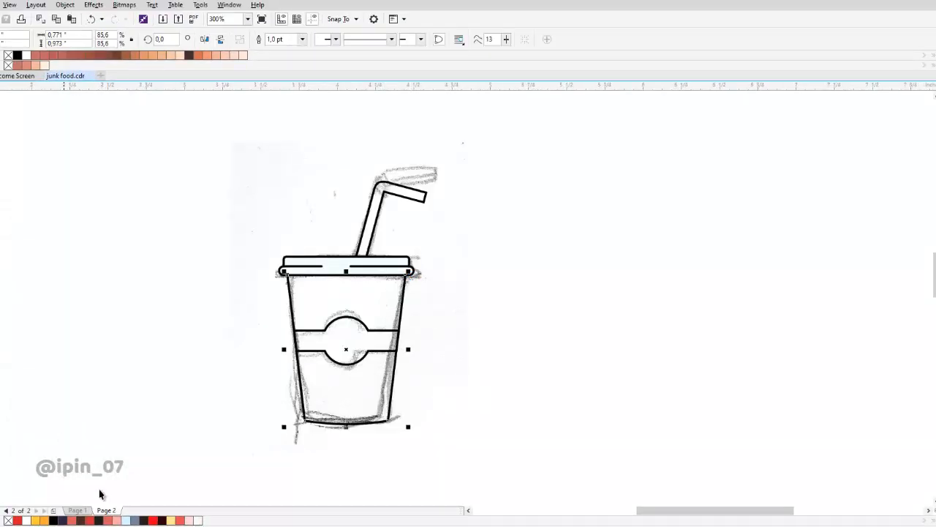
pyautogui.click(91, 520)
pyautogui.scroll(1, 338, 366)
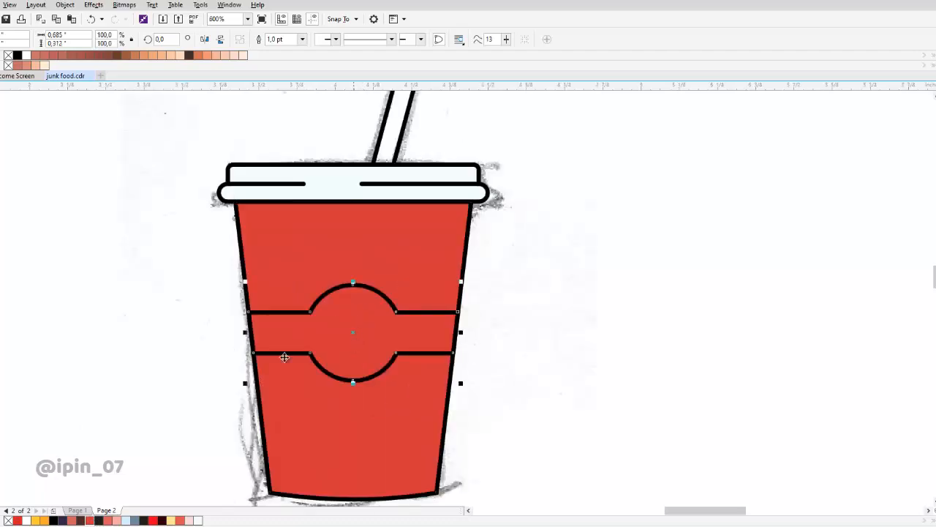
# Give the label band and its circle a yellow fill and remove the outline
pyautogui.click(45, 520)
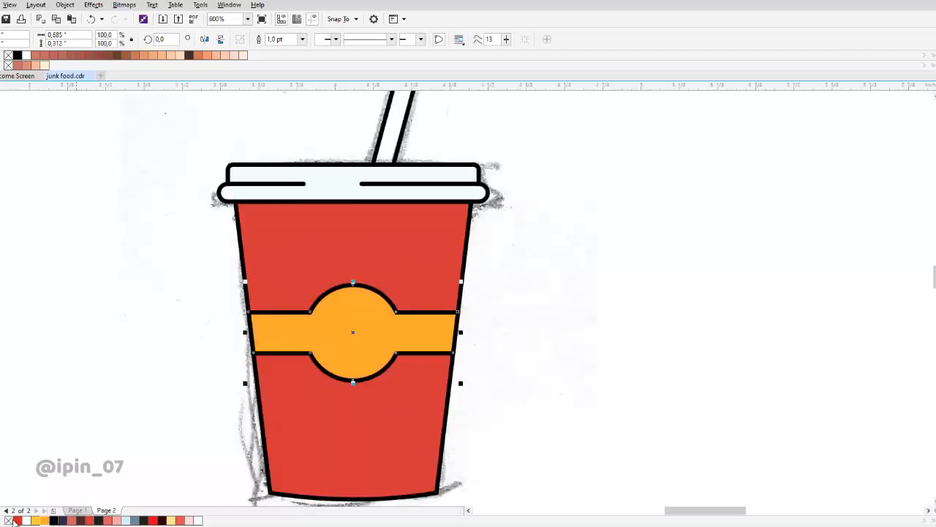
pyautogui.rightClick(17, 520)
pyautogui.click(487, 282)
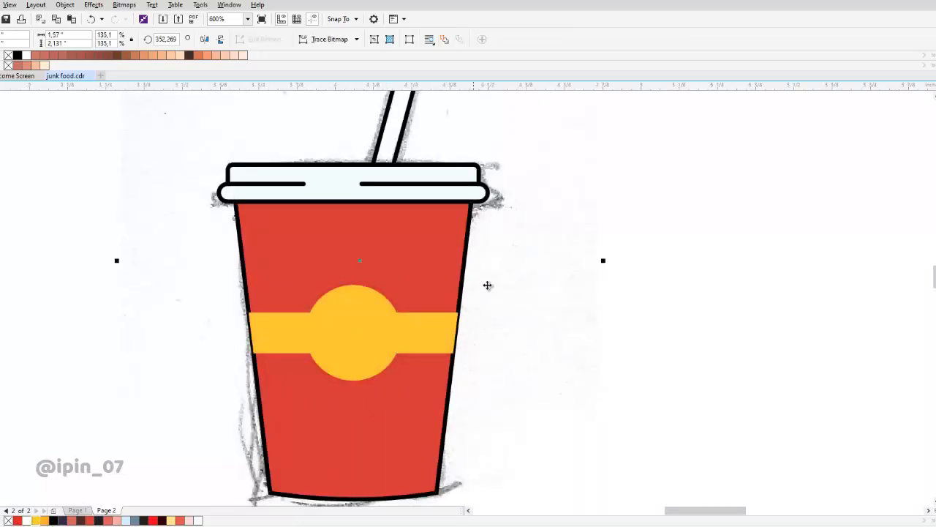
# Move the pencil sketch image out from behind the coloured cup to the empty area beside it
pyautogui.scroll(-2, 477, 270)
pyautogui.click(484, 252)
pyautogui.moveTo(443, 253); pyautogui.dragTo(287, 247)
pyautogui.scroll(1, 408, 234)
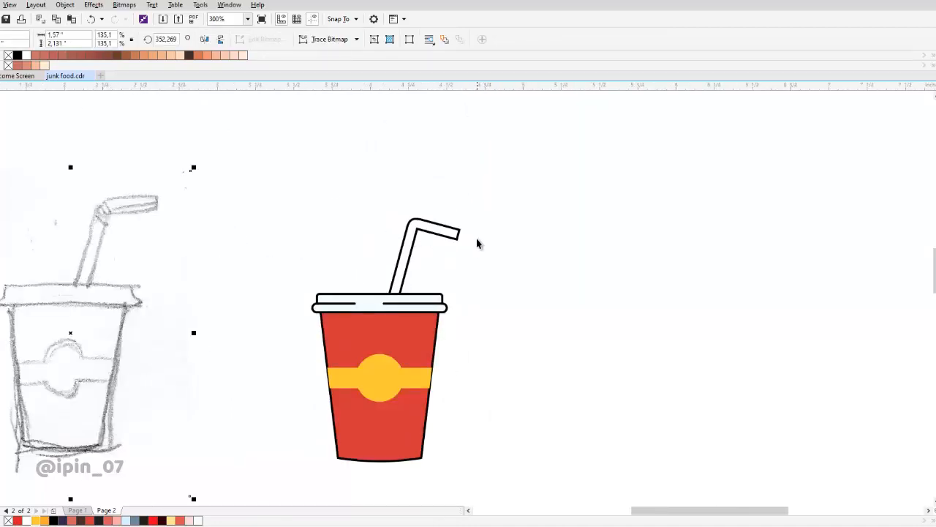
pyautogui.moveTo(413, 313); pyautogui.dragTo(388, 269)
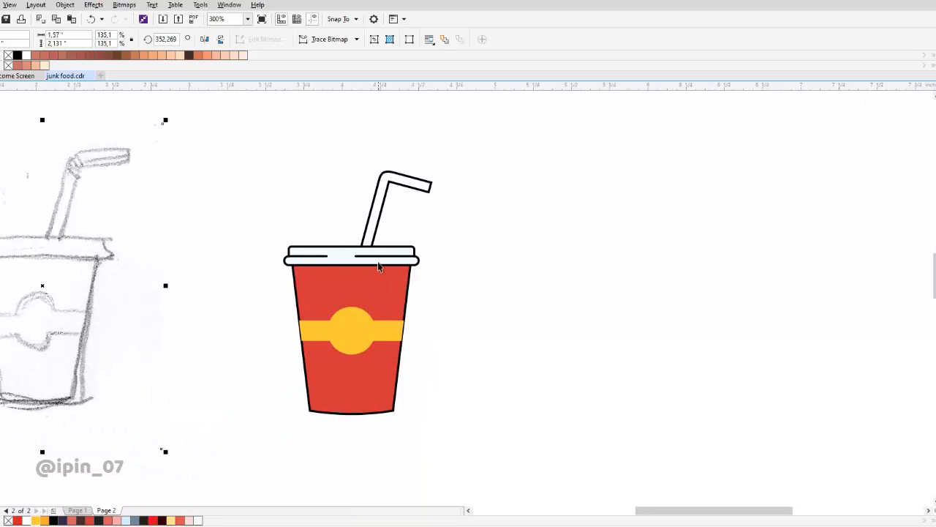
# Recolour the label band with the same pale blue as the lid
pyautogui.scroll(1, 395, 242)
pyautogui.click(339, 333)
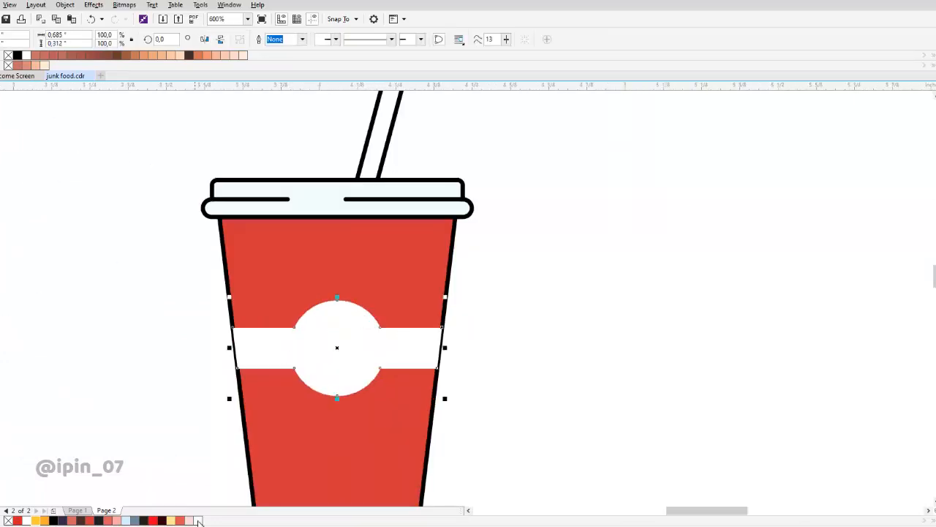
pyautogui.click(198, 521)
pyautogui.scroll(-2, 388, 362)
pyautogui.click(487, 304)
pyautogui.moveTo(461, 304); pyautogui.dragTo(415, 303)
pyautogui.scroll(1, 390, 308)
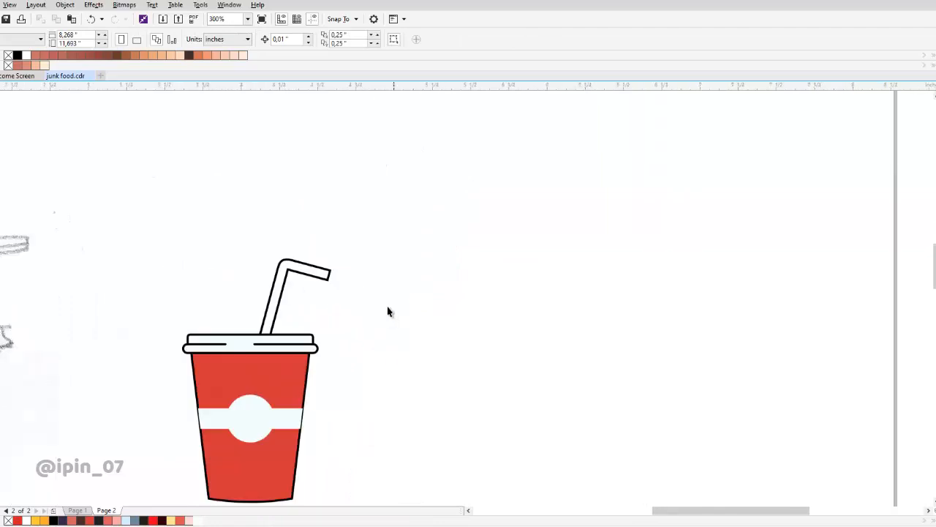
pyautogui.scroll(1, 300, 270)
pyautogui.click(293, 251)
pyautogui.scroll(1, 291, 255)
pyautogui.click(229, 329)
pyautogui.moveTo(230, 328); pyautogui.dragTo(294, 234)
pyautogui.scroll(-1, 303, 269)
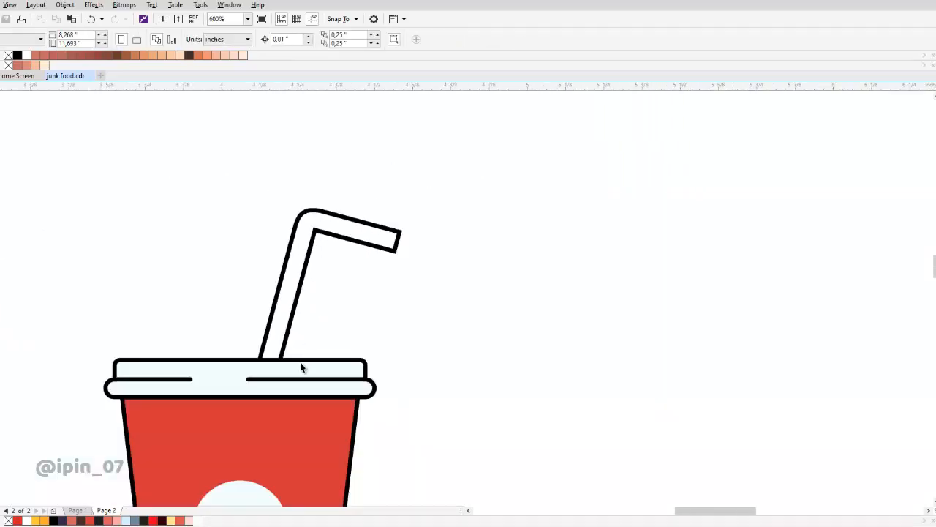
pyautogui.click(301, 366)
# Try drawing a crease line across the start of the straw's bend, and undo it
pyautogui.scroll(1, 300, 364)
pyautogui.moveTo(381, 196); pyautogui.dragTo(317, 384)
pyautogui.scroll(1, 259, 263)
pyautogui.press('F10')
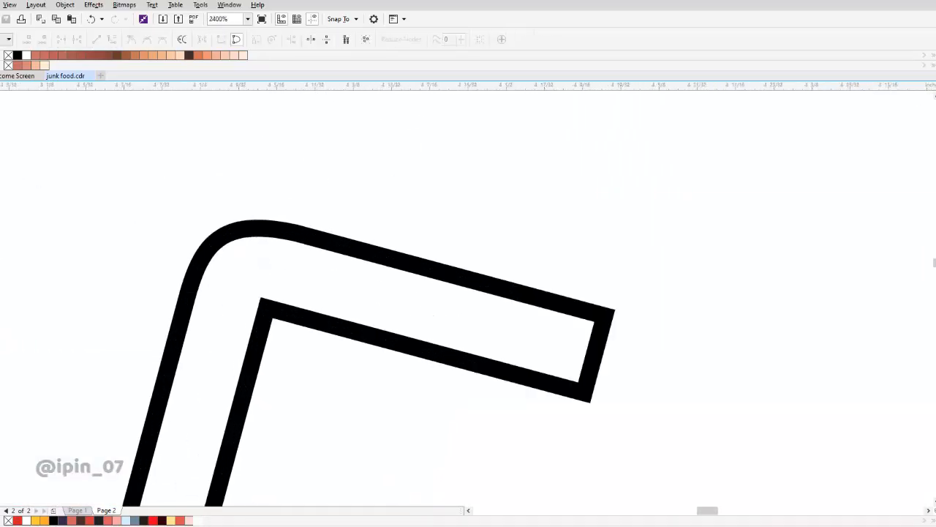
pyautogui.press('F5')
pyautogui.moveTo(189, 280); pyautogui.dragTo(200, 266)
pyautogui.scroll(1, 200, 268)
pyautogui.click(127, 254)
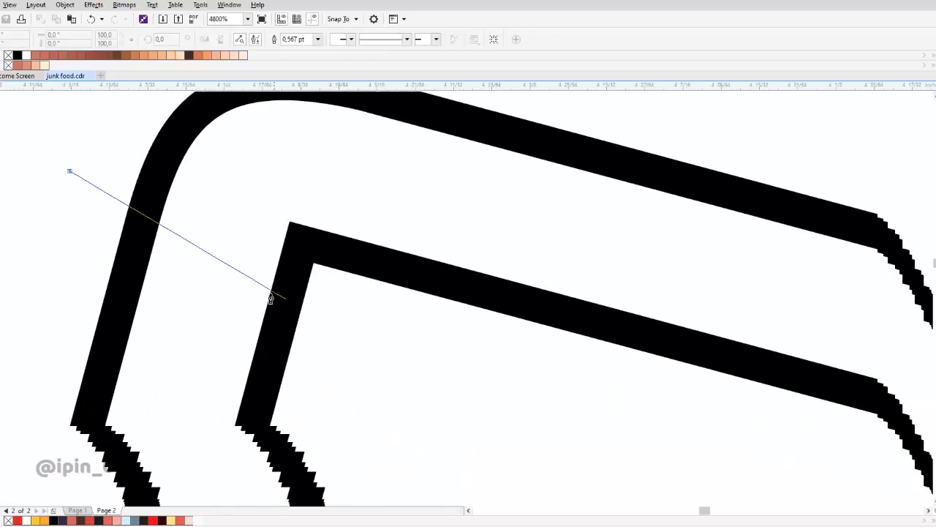
pyautogui.doubleClick(329, 290)
pyautogui.scroll(-1, 329, 272)
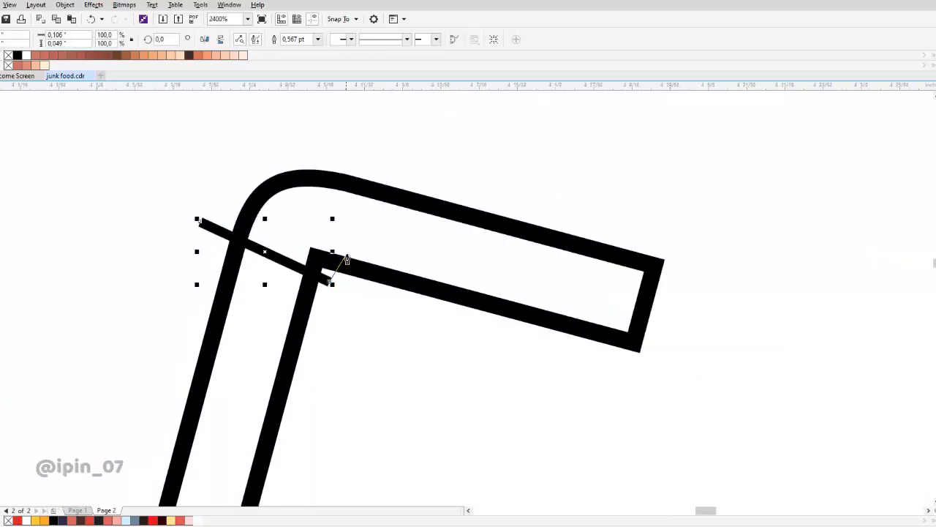
pyautogui.hotkey('ctrl', 'z')
# Draw a straight crease line from outside the long segment's end of the bend to just beyond the inner corner
pyautogui.scroll(1, 251, 241)
pyautogui.click(166, 210)
pyautogui.click(421, 324)
pyautogui.scroll(-1, 388, 263)
pyautogui.scroll(1, 384, 249)
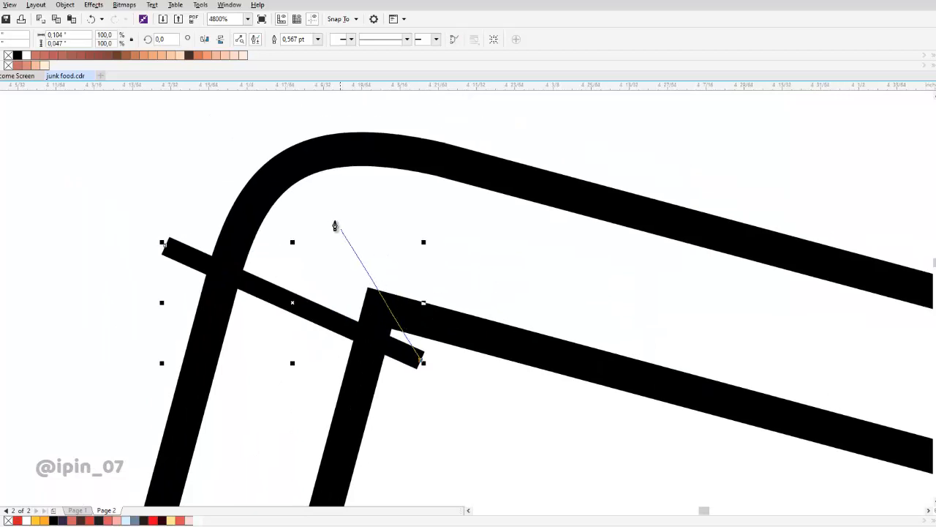
pyautogui.press('Escape')
# Draw three more crease lines fanned across the rounded bend, all ending at the first line's inner endpoint
pyautogui.scroll(-2, 290, 173)
pyautogui.scroll(2, 280, 190)
pyautogui.click(241, 206)
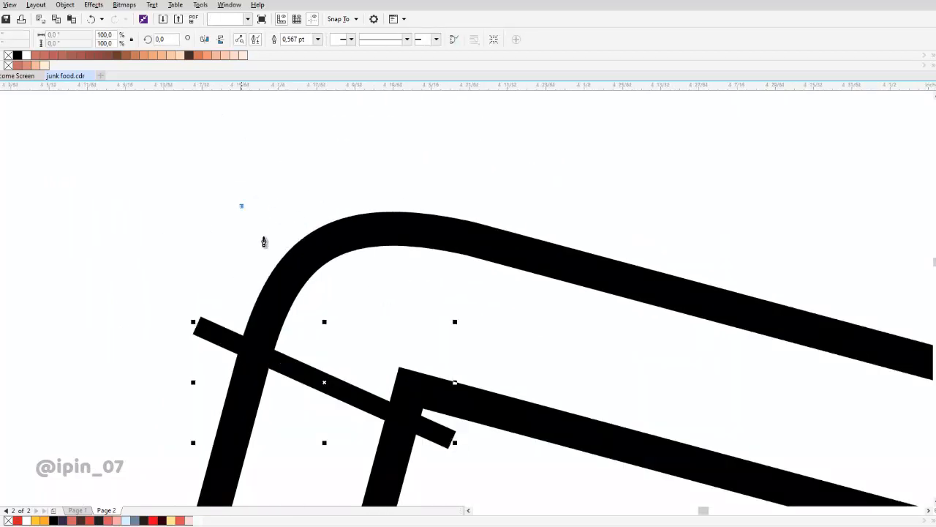
pyautogui.doubleClick(452, 439)
pyautogui.click(358, 155)
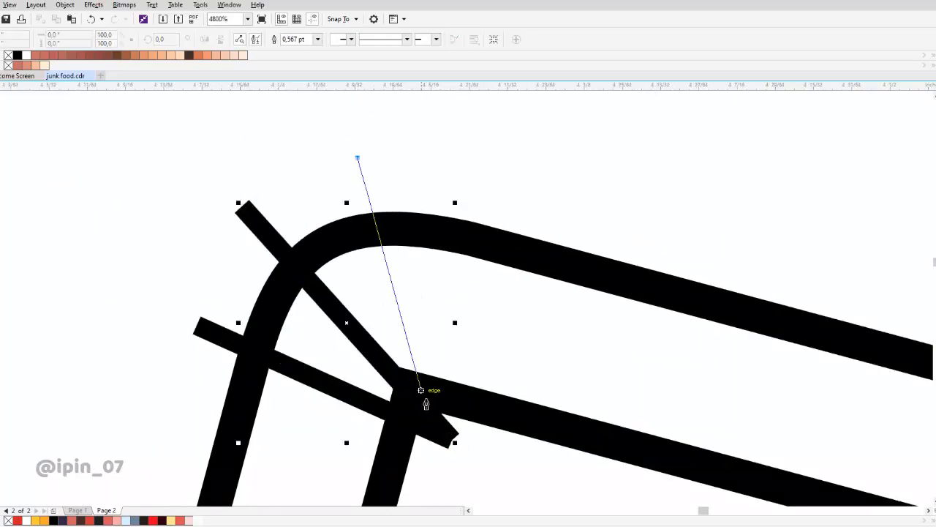
pyautogui.doubleClick(452, 442)
pyautogui.click(462, 167)
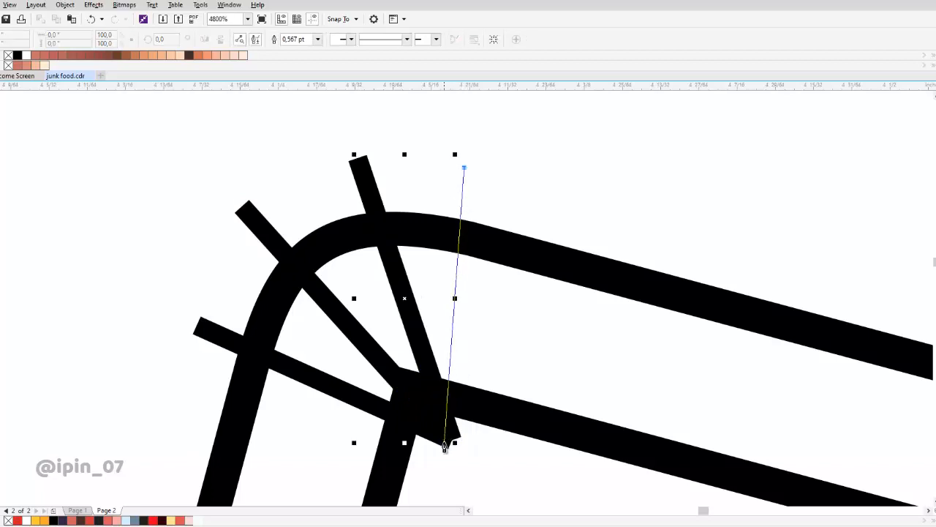
pyautogui.doubleClick(451, 442)
# Select the four crease lines and inspect their shared endpoint at the straw's inner corner
pyautogui.scroll(-1, 410, 341)
pyautogui.press('space')
pyautogui.keyDown('shift'); pyautogui.click(341, 290); pyautogui.keyUp('shift')
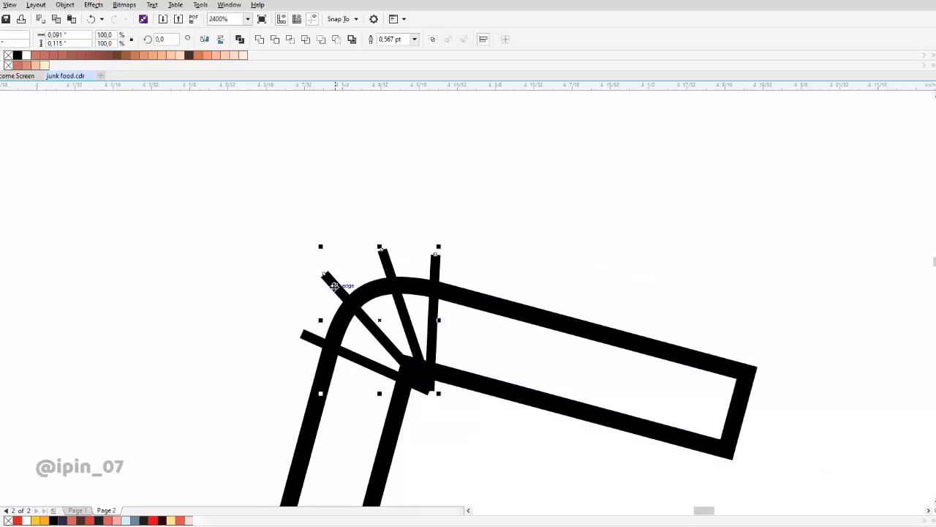
pyautogui.keyDown('shift'); pyautogui.click(310, 337); pyautogui.keyUp('shift')
pyautogui.moveTo(469, 229); pyautogui.dragTo(468, 170)
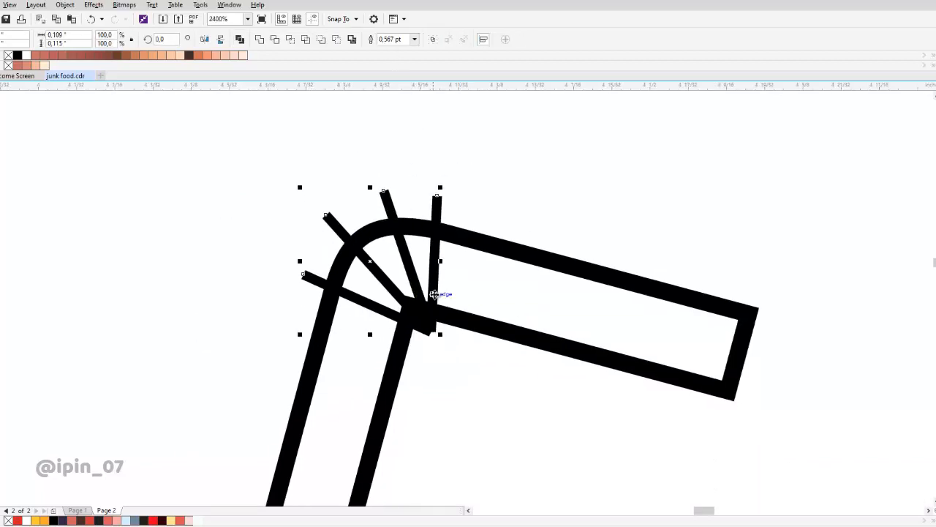
pyautogui.press('F10')
pyautogui.scroll(2, 431, 333)
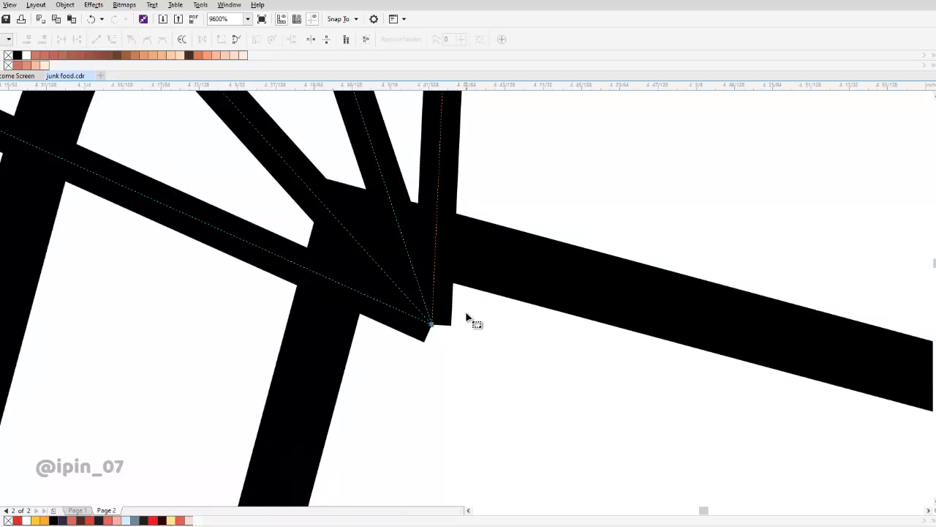
pyautogui.press('space')
pyautogui.scroll(-2, 417, 293)
pyautogui.click(457, 206)
pyautogui.scroll(-2, 435, 214)
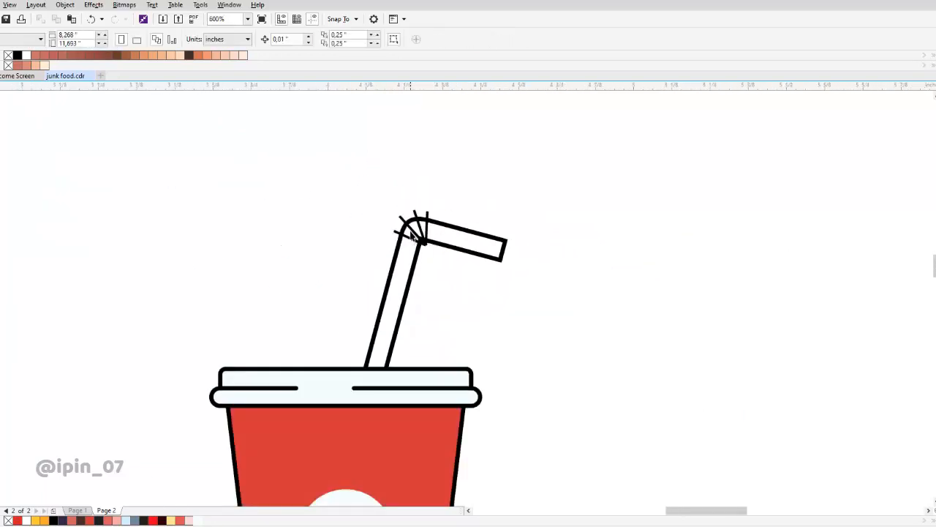
# Pull the inner end nodes of the three upper crease lines back towards the straw's inner corner, separating them from the shared point
pyautogui.scroll(3, 412, 234)
pyautogui.press('F10')
pyautogui.click(482, 322)
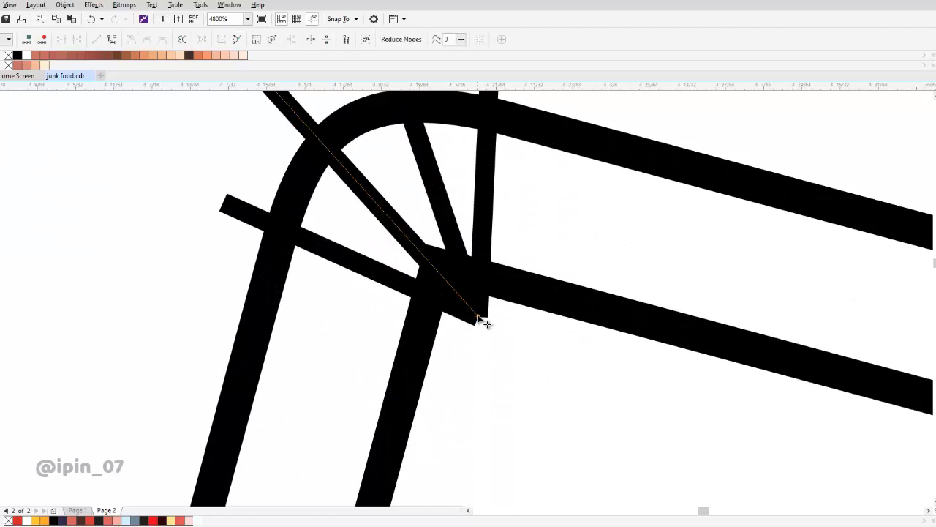
pyautogui.moveTo(478, 316); pyautogui.dragTo(452, 292)
pyautogui.click(461, 257)
pyautogui.click(486, 314)
pyautogui.moveTo(441, 264); pyautogui.dragTo(411, 331)
# Reposition the inner end nodes of the second and third crease lines so both reach past the straw's inner corner
pyautogui.scroll(-1, 416, 331)
pyautogui.scroll(2, 391, 317)
pyautogui.click(434, 336)
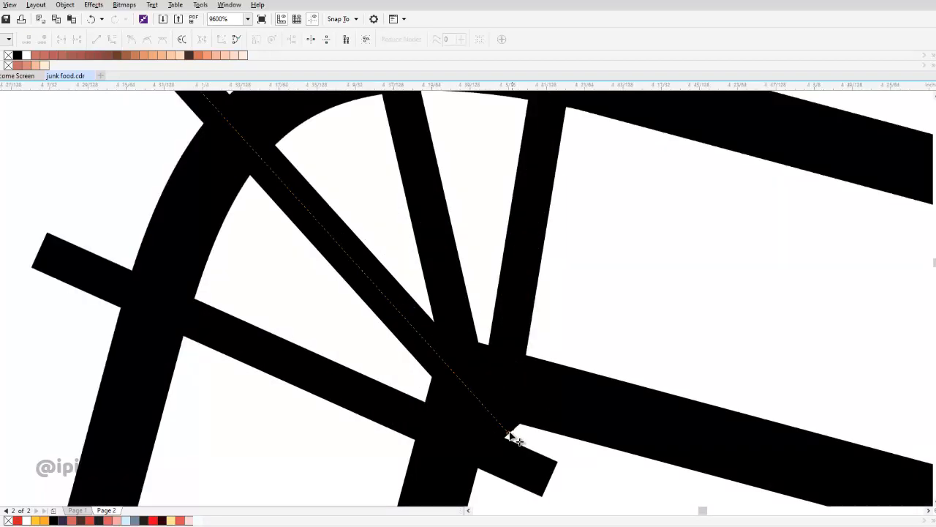
pyautogui.moveTo(510, 433); pyautogui.dragTo(515, 458)
pyautogui.click(466, 323)
pyautogui.moveTo(466, 323); pyautogui.dragTo(449, 265)
pyautogui.moveTo(459, 362); pyautogui.dragTo(470, 382)
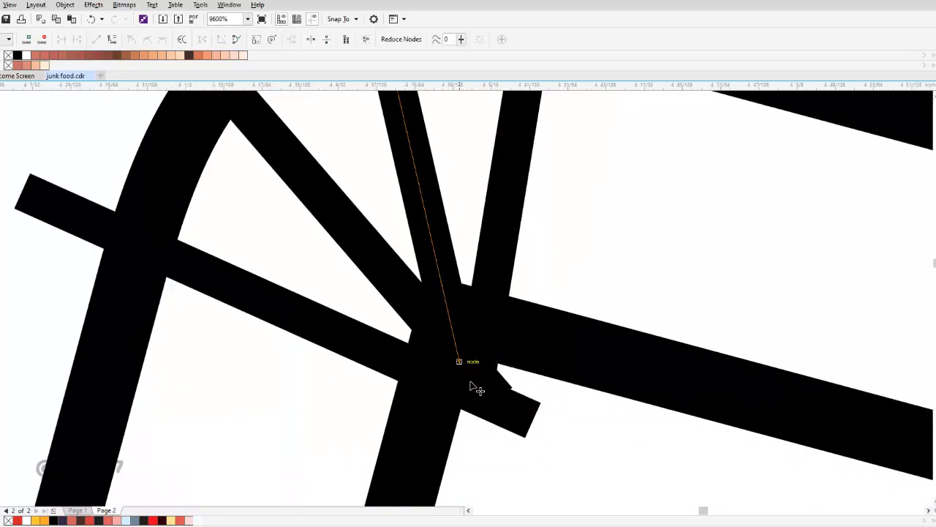
pyautogui.scroll(-1, 471, 386)
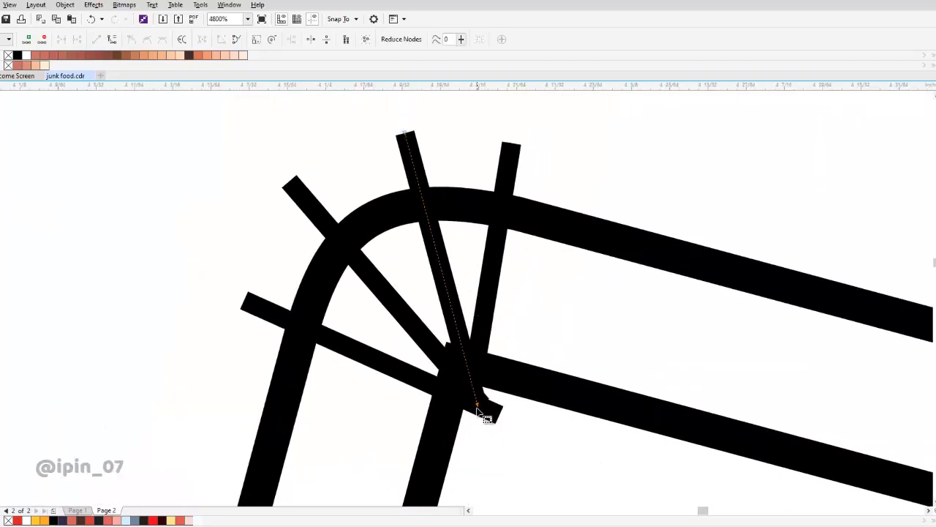
# Move the outer end nodes of the second, third and fourth crease lines to even out the fan around the straw's bend
pyautogui.moveTo(404, 133); pyautogui.dragTo(380, 132)
pyautogui.moveTo(440, 301); pyautogui.dragTo(449, 288)
pyautogui.click(307, 174)
pyautogui.moveTo(305, 174); pyautogui.dragTo(283, 180)
pyautogui.click(498, 294)
pyautogui.moveTo(517, 191); pyautogui.dragTo(524, 220)
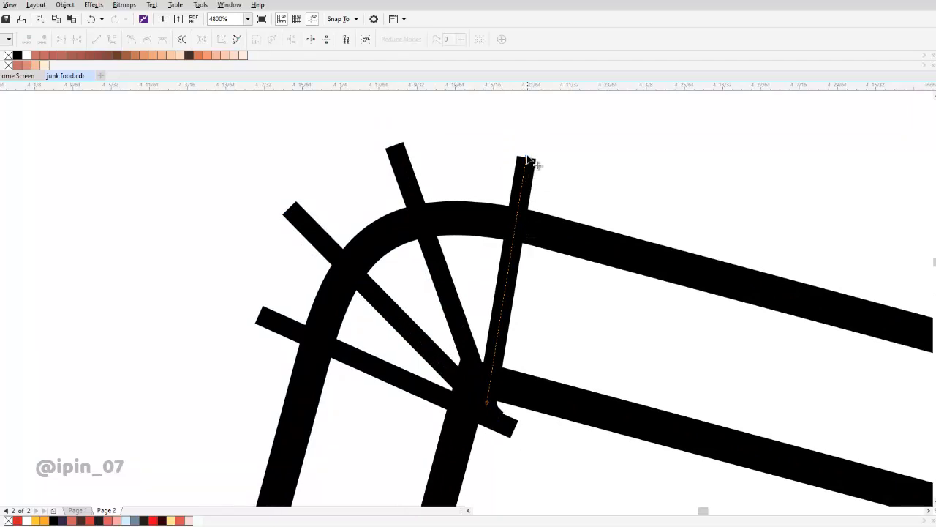
pyautogui.moveTo(527, 159); pyautogui.dragTo(510, 145)
# Extend the second crease line's inner end node slightly further past the straw's inner corner
pyautogui.scroll(-2, 459, 196)
pyautogui.press('space')
pyautogui.scroll(2, 448, 225)
pyautogui.press('space')
pyautogui.click(470, 285)
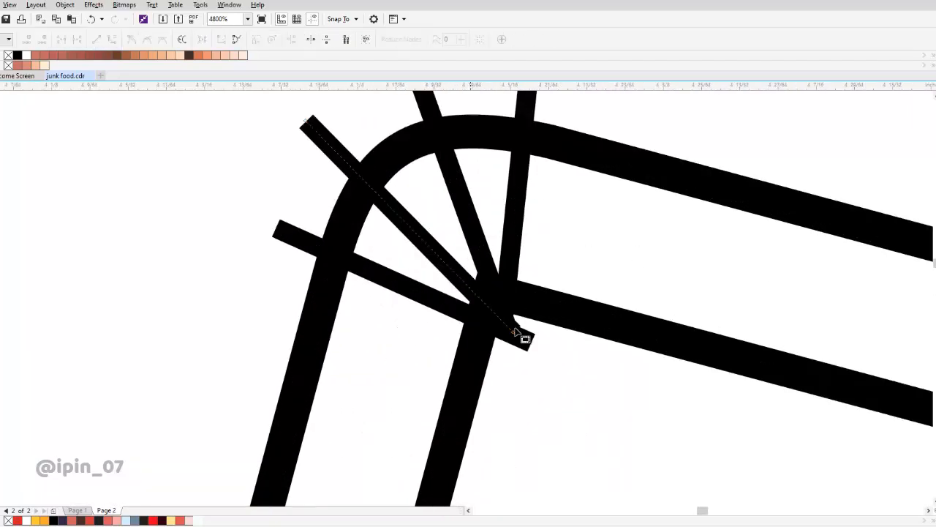
pyautogui.moveTo(514, 334); pyautogui.dragTo(530, 332)
# Select all four crease lines together and convert their outlines to filled objects
pyautogui.press('space')
pyautogui.keyDown('shift'); pyautogui.click(479, 248); pyautogui.keyUp('shift')
pyautogui.moveTo(502, 222); pyautogui.dragTo(499, 318)
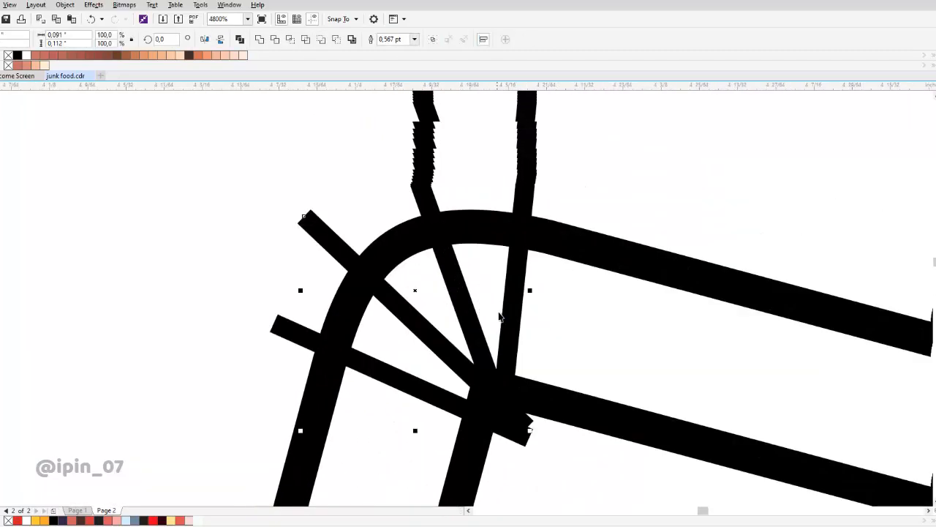
pyautogui.keyDown('shift'); pyautogui.click(510, 280); pyautogui.keyUp('shift')
pyautogui.scroll(-1, 510, 281)
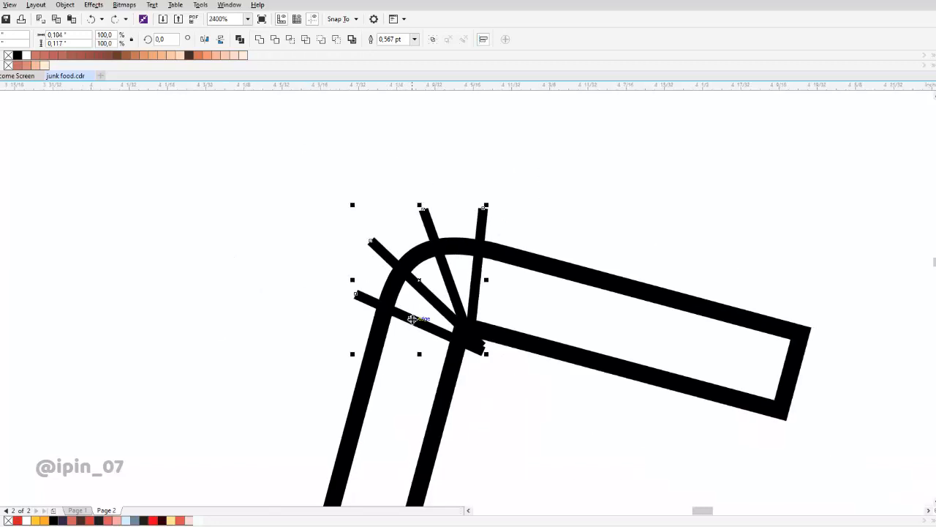
pyautogui.press('space')
pyautogui.moveTo(510, 249); pyautogui.dragTo(446, 231)
pyautogui.click(93, 4)
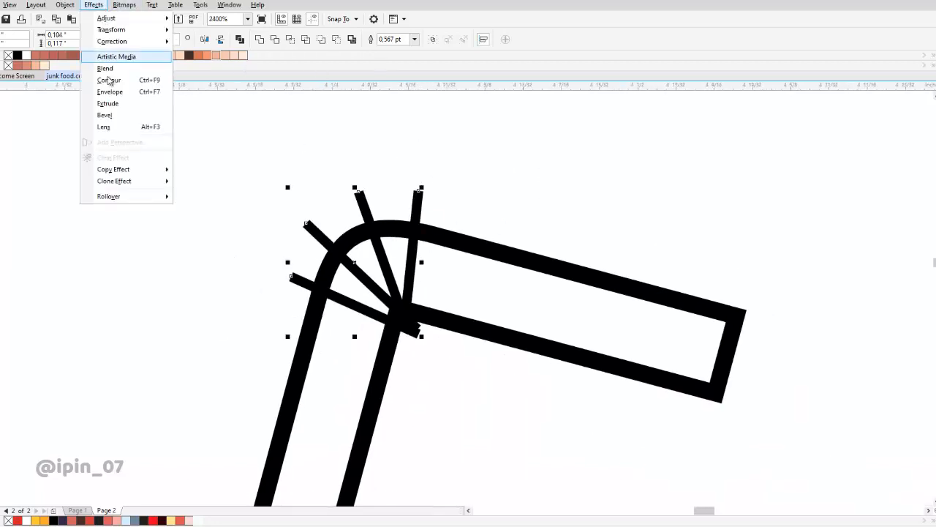
pyautogui.click(112, 231)
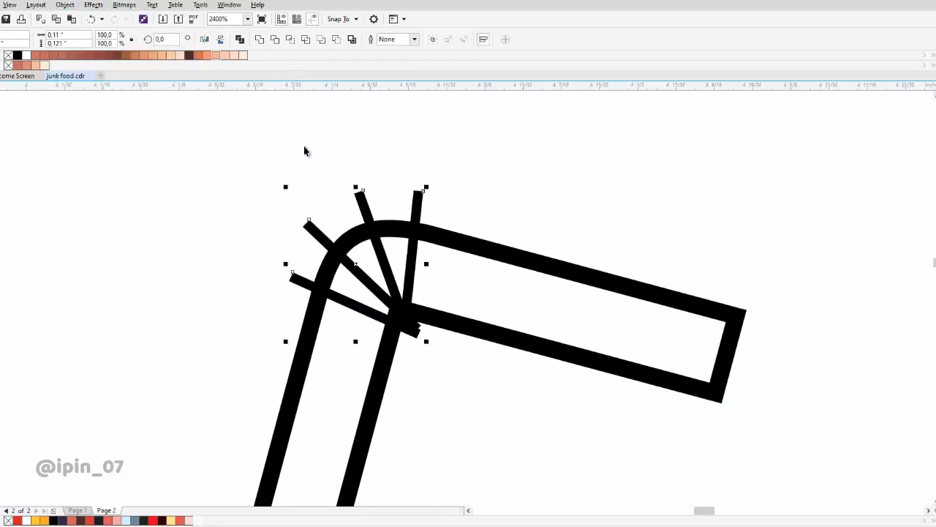
# Intersect the converted crease shapes with the straw to produce creases cut to the straw's contour
pyautogui.scroll(-1, 349, 146)
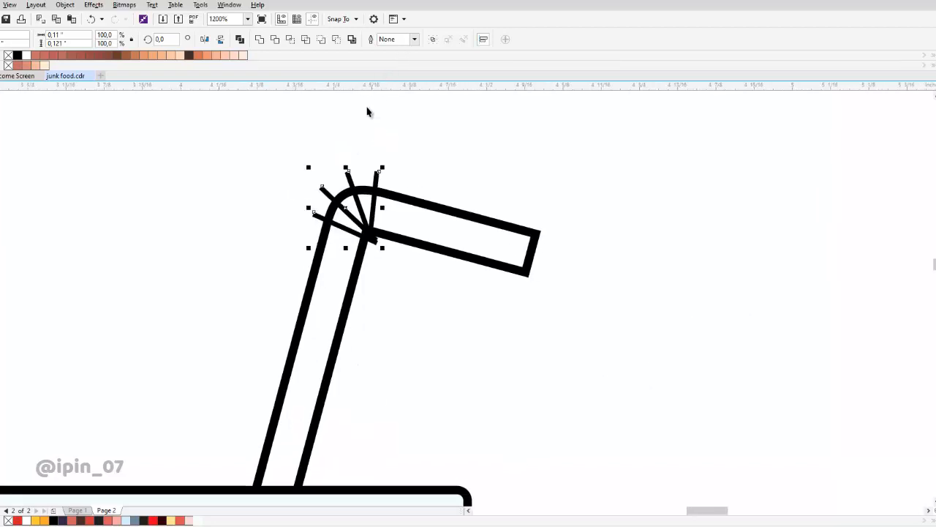
pyautogui.keyDown('shift'); pyautogui.click(385, 203); pyautogui.keyUp('shift')
pyautogui.scroll(1, 384, 190)
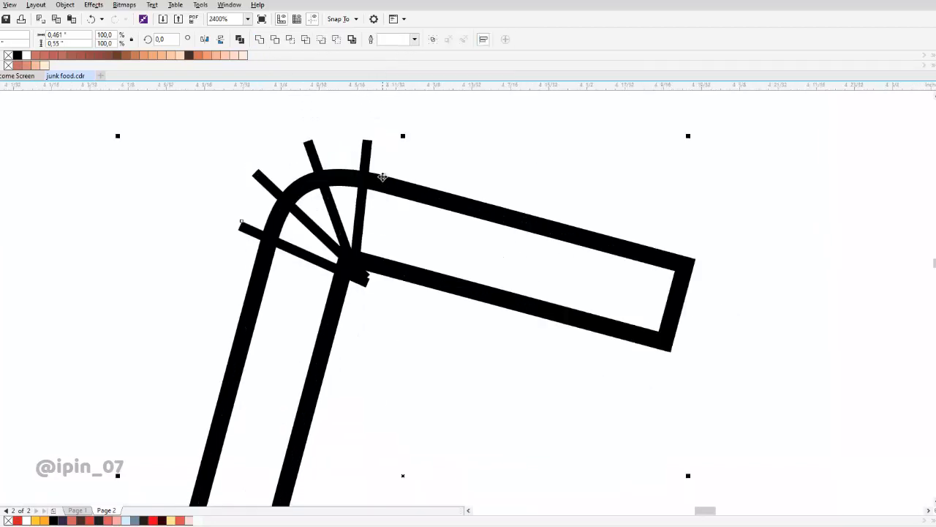
pyautogui.click(296, 41)
pyautogui.press('Escape')
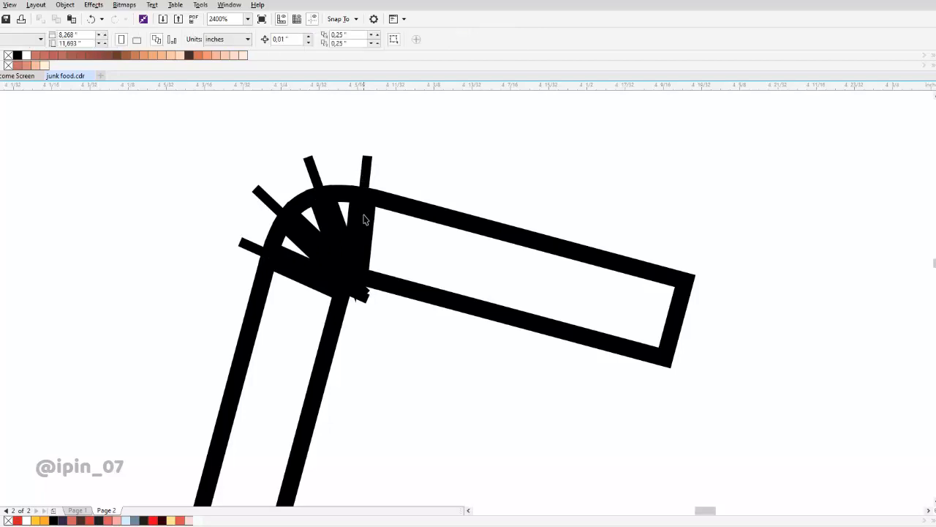
# Delete the original overhanging crease shapes, keeping only the pieces inside the straw
pyautogui.click(364, 216)
pyautogui.moveTo(368, 158); pyautogui.dragTo(438, 152)
pyautogui.press('Delete')
# Fill the trimmed creases with dark brown #4A2A21 and remove their outline
pyautogui.click(370, 216)
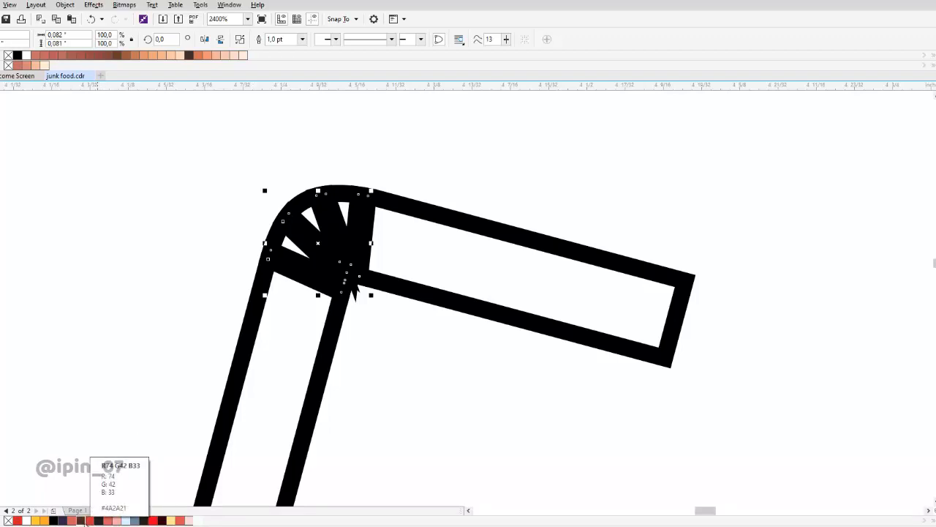
pyautogui.click(302, 41)
pyautogui.click(294, 52)
pyautogui.scroll(-1, 372, 255)
# Recolour the outlines of the straw, lid and cup body to the same dark brown as the creases
pyautogui.click(411, 248)
pyautogui.scroll(-2, 353, 284)
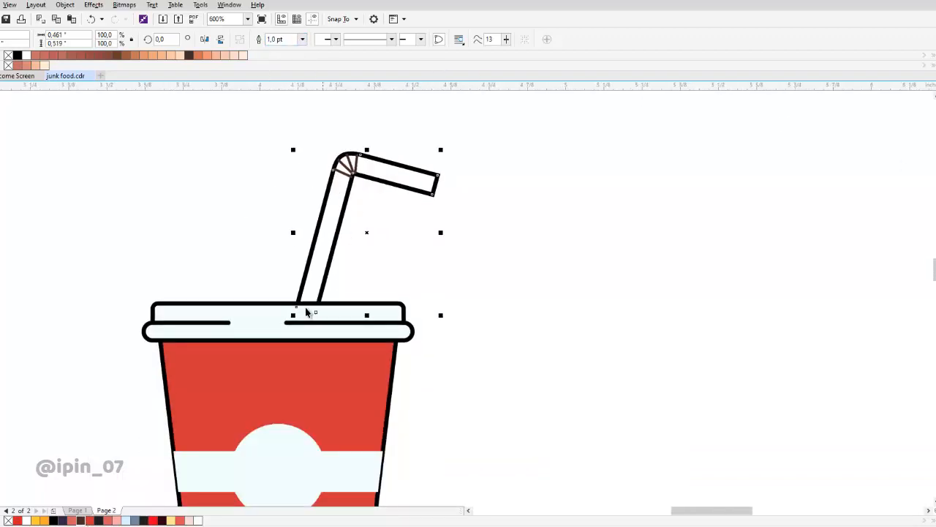
pyautogui.keyDown('shift'); pyautogui.click(256, 344); pyautogui.keyUp('shift')
pyautogui.keyDown('shift'); pyautogui.click(180, 420); pyautogui.keyUp('shift')
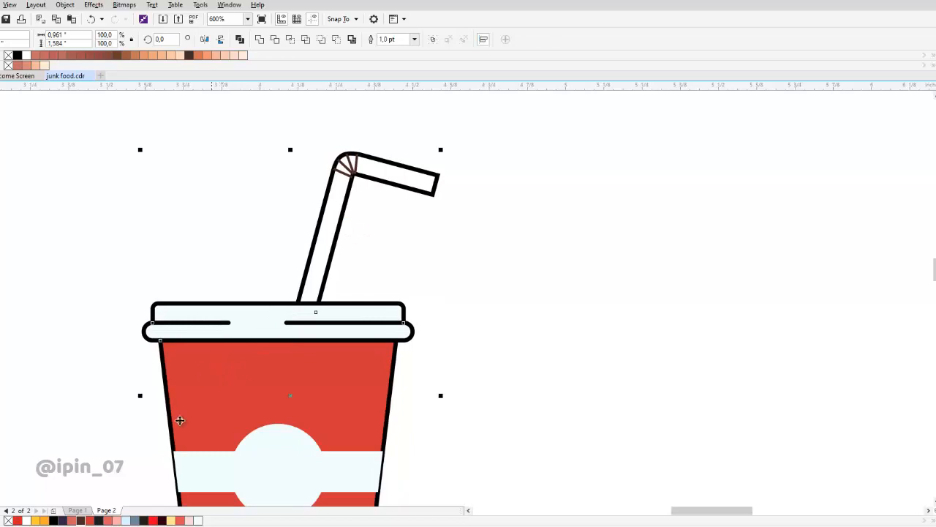
pyautogui.rightClick(81, 520)
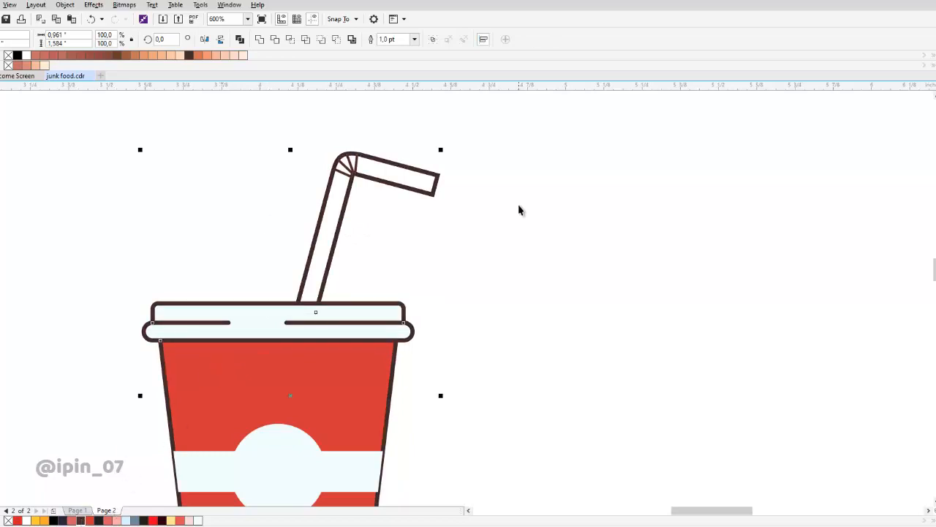
pyautogui.click(518, 206)
pyautogui.scroll(-2, 355, 301)
pyautogui.scroll(2, 355, 293)
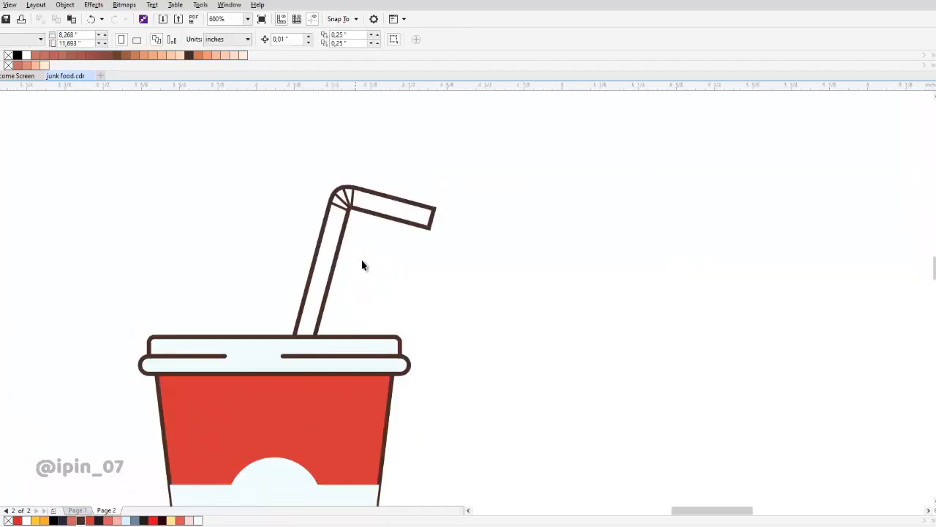
# Shift the two inner end nodes of the lowest crease up towards the straw's inner corner
pyautogui.scroll(3, 351, 204)
pyautogui.doubleClick(328, 238)
pyautogui.scroll(2, 367, 240)
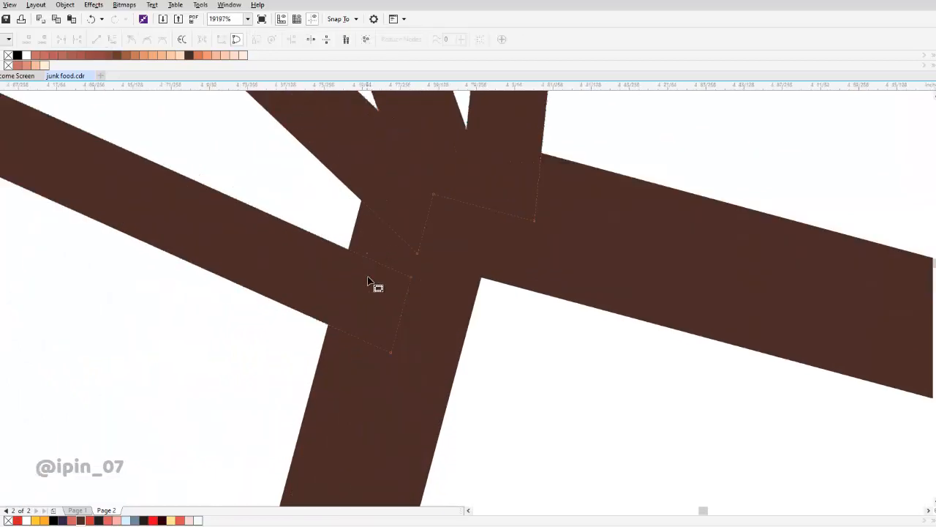
pyautogui.moveTo(368, 281); pyautogui.dragTo(422, 387)
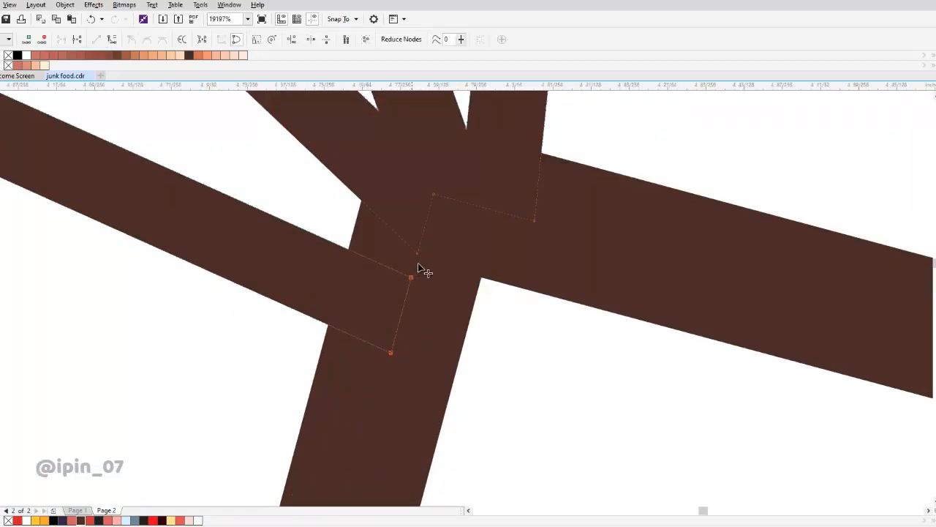
pyautogui.moveTo(411, 278); pyautogui.dragTo(433, 241)
pyautogui.scroll(-4, 455, 233)
pyautogui.press('space')
pyautogui.click(466, 222)
pyautogui.scroll(-2, 439, 225)
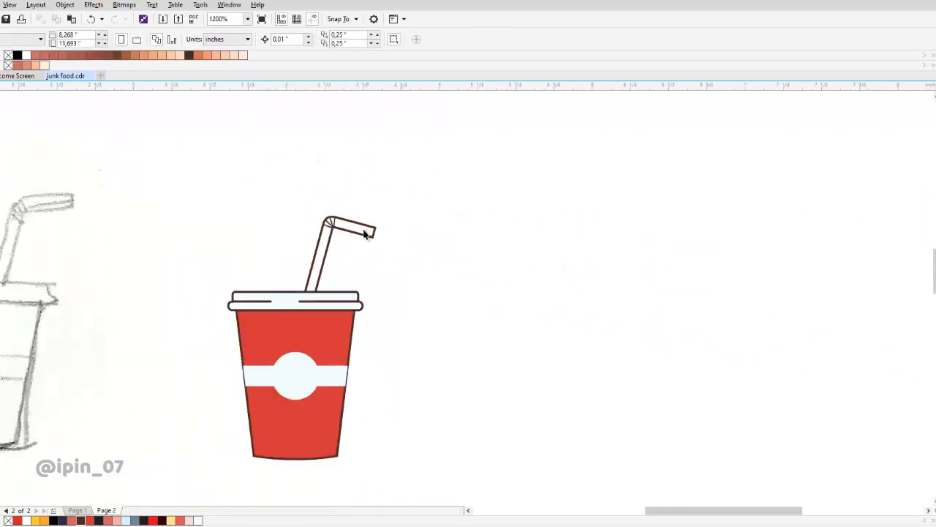
# Fill the straw with the lid's pale blue colour
pyautogui.click(365, 232)
pyautogui.scroll(1, 364, 232)
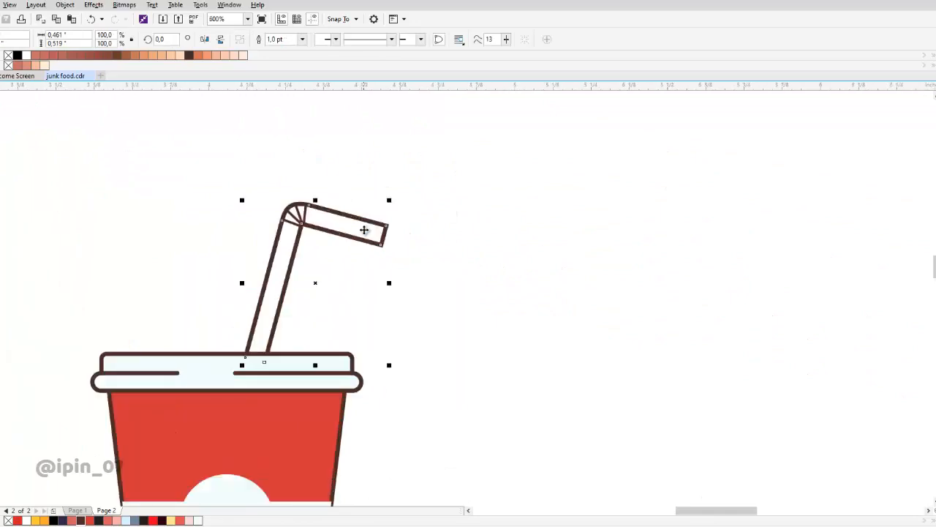
pyautogui.scroll(-1, 251, 324)
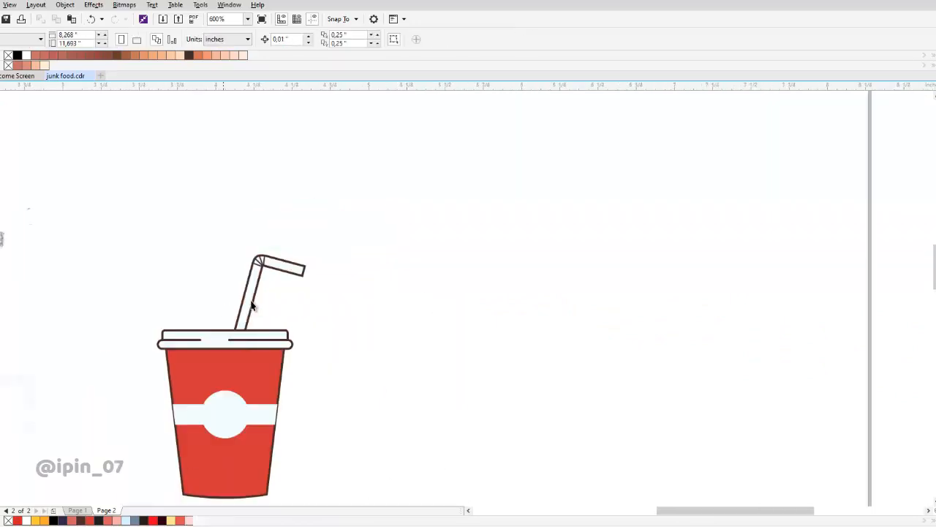
pyautogui.scroll(-1, 314, 286)
pyautogui.scroll(1, 320, 299)
# Fill the label band and its circle with golden yellow
pyautogui.click(320, 299)
pyautogui.moveTo(339, 270); pyautogui.dragTo(324, 274)
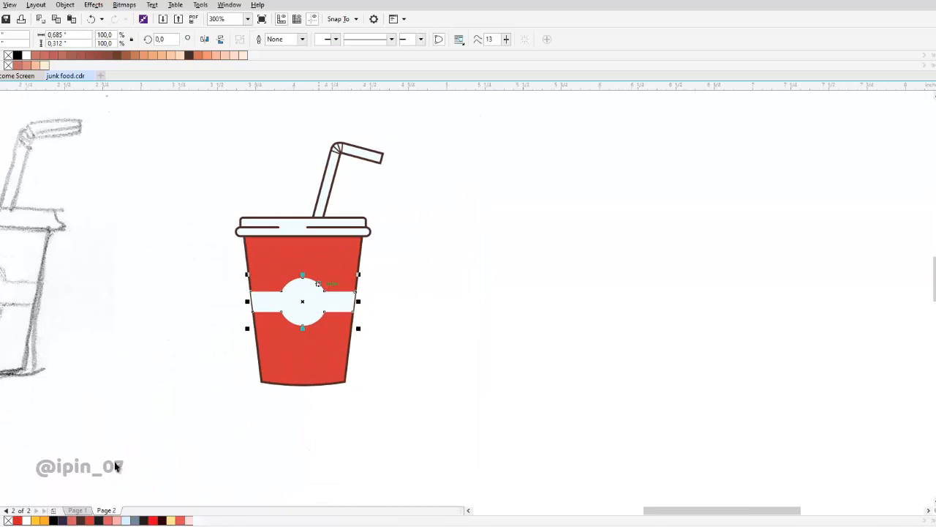
pyautogui.click(38, 521)
pyautogui.scroll(-1, 395, 278)
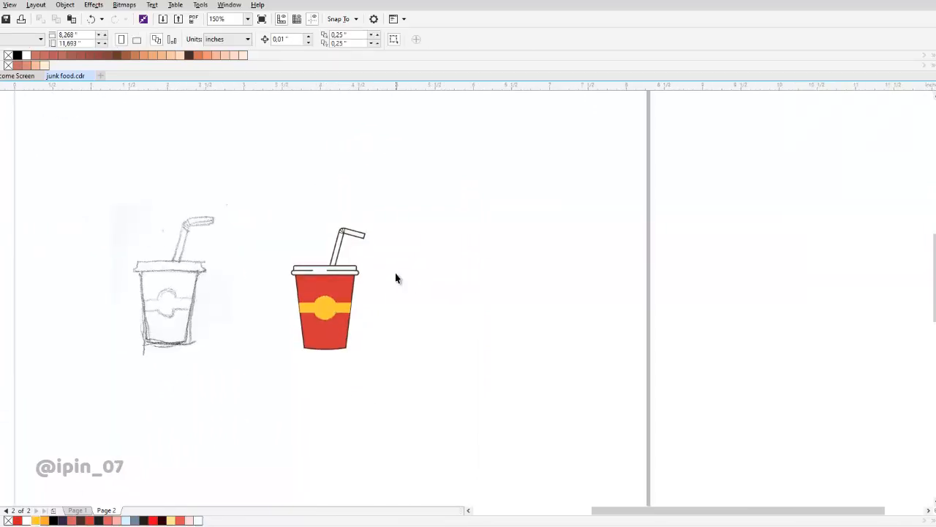
# Break the lid's left seam line near its inner end and delete the short middle segment, leaving a small separate rounded dash
pyautogui.scroll(2, 346, 269)
pyautogui.moveTo(346, 269); pyautogui.dragTo(464, 243)
pyautogui.scroll(2, 346, 256)
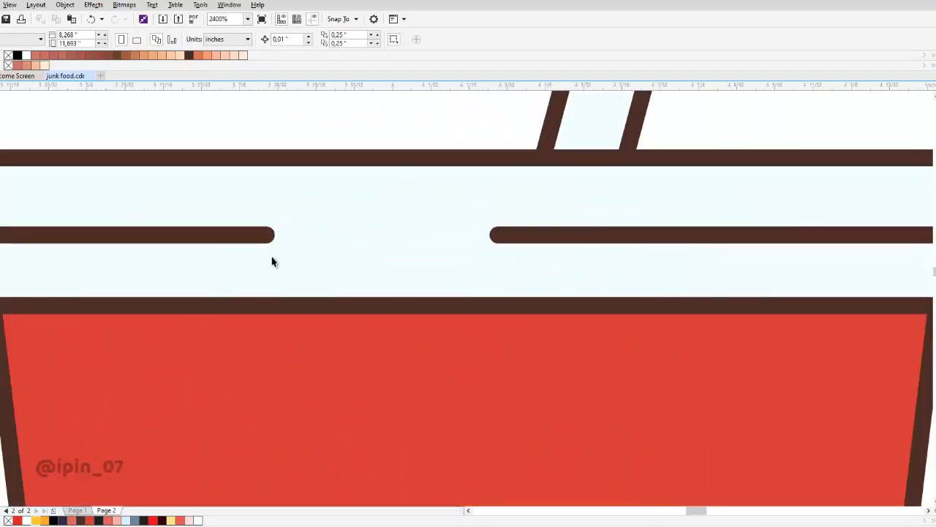
pyautogui.doubleClick(245, 238)
pyautogui.moveTo(263, 243); pyautogui.dragTo(341, 245)
pyautogui.scroll(2, 341, 247)
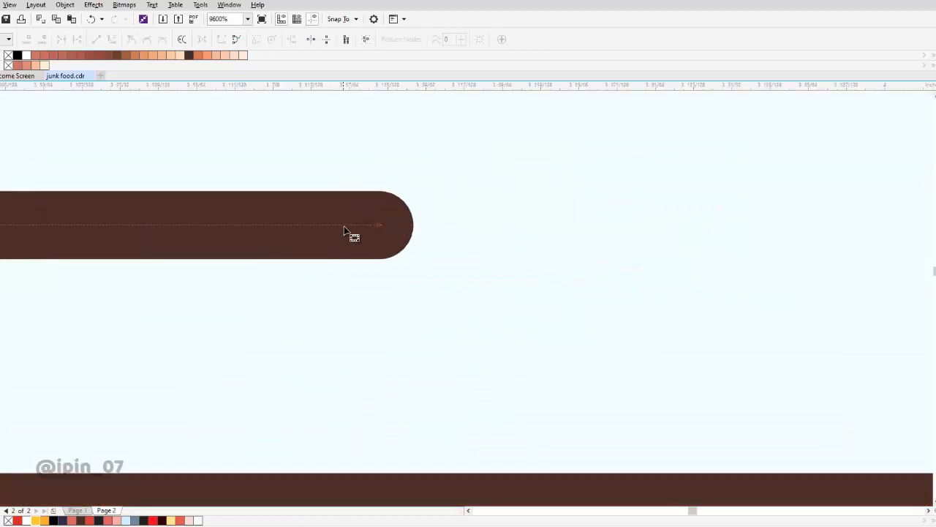
pyautogui.click(347, 225)
pyautogui.click(230, 226)
pyautogui.doubleClick(231, 225)
pyautogui.click(296, 224)
pyautogui.click(296, 226)
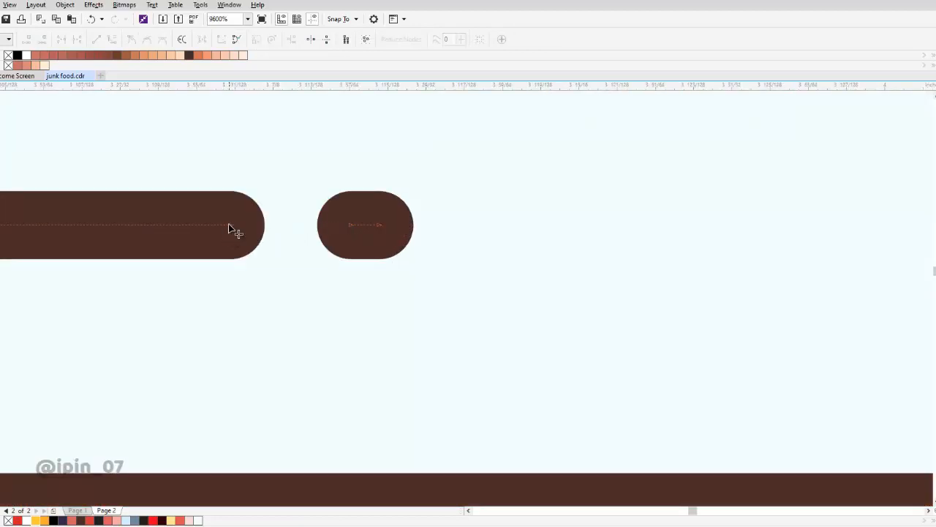
pyautogui.scroll(-4, 293, 230)
pyautogui.press('space')
pyautogui.click(407, 207)
pyautogui.scroll(-1, 407, 237)
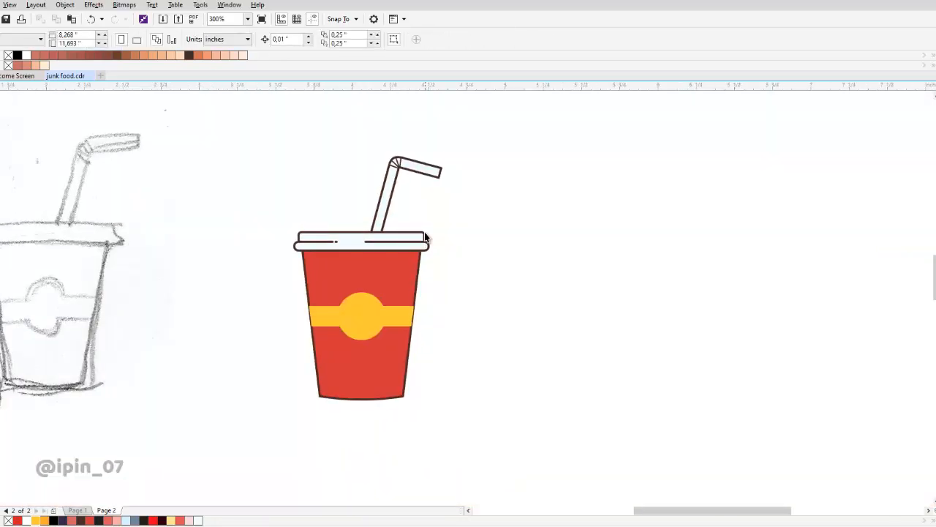
pyautogui.scroll(1, 404, 245)
pyautogui.click(388, 275)
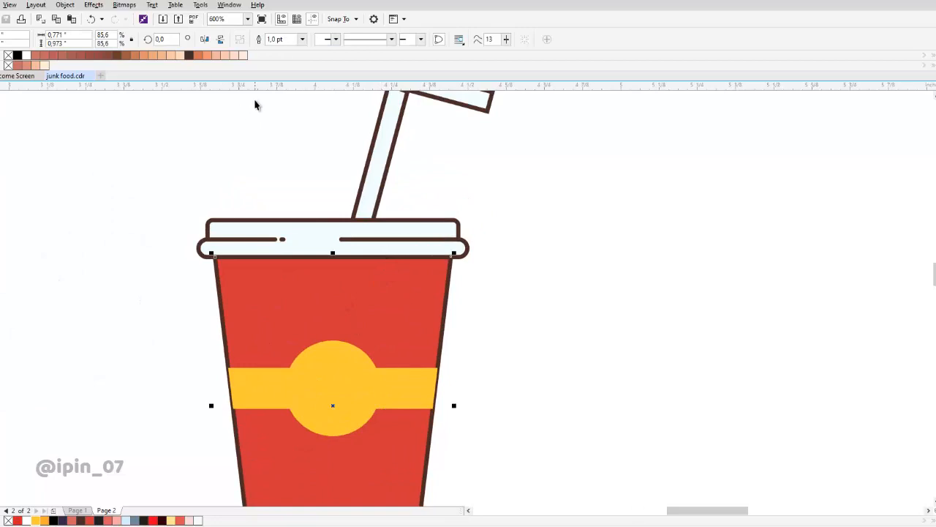
pyautogui.scroll(-2, 290, 211)
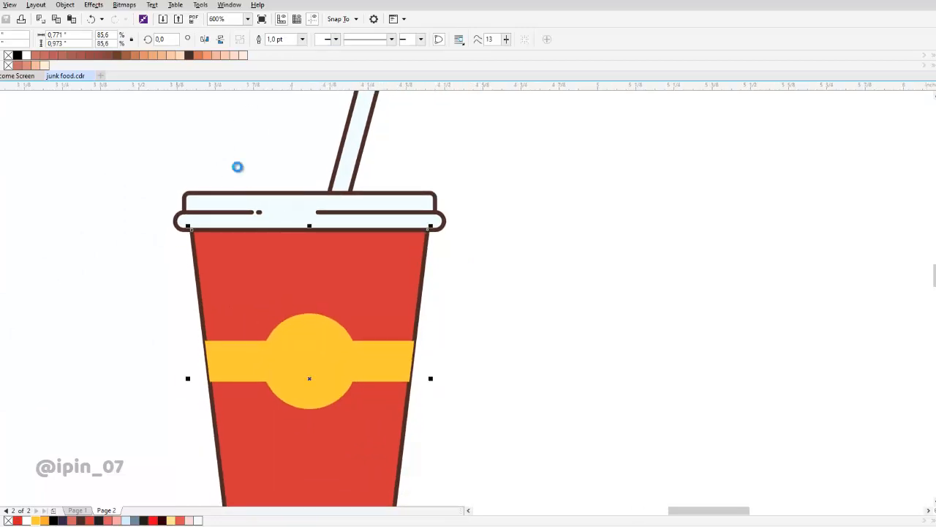
pyautogui.scroll(1, 267, 264)
pyautogui.click(419, 242)
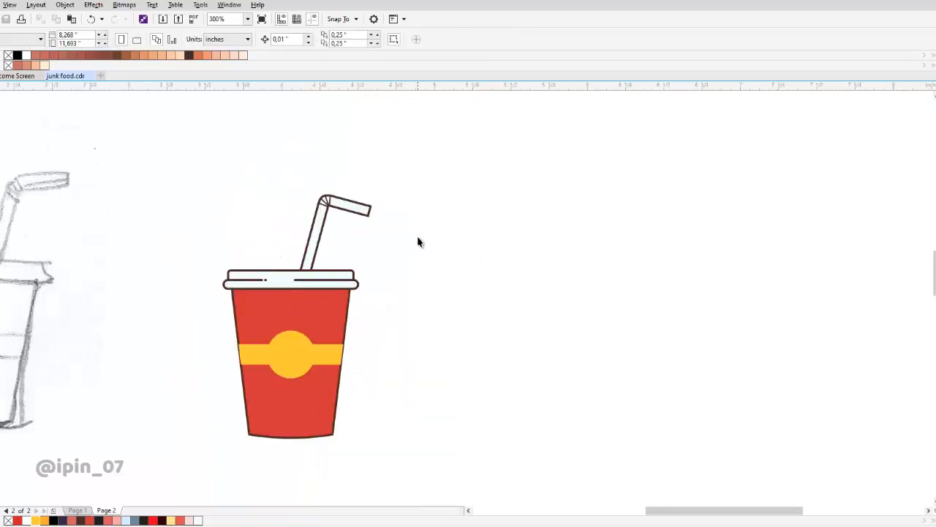
# Try a white fill on the straw and the label band together
pyautogui.scroll(2, 364, 221)
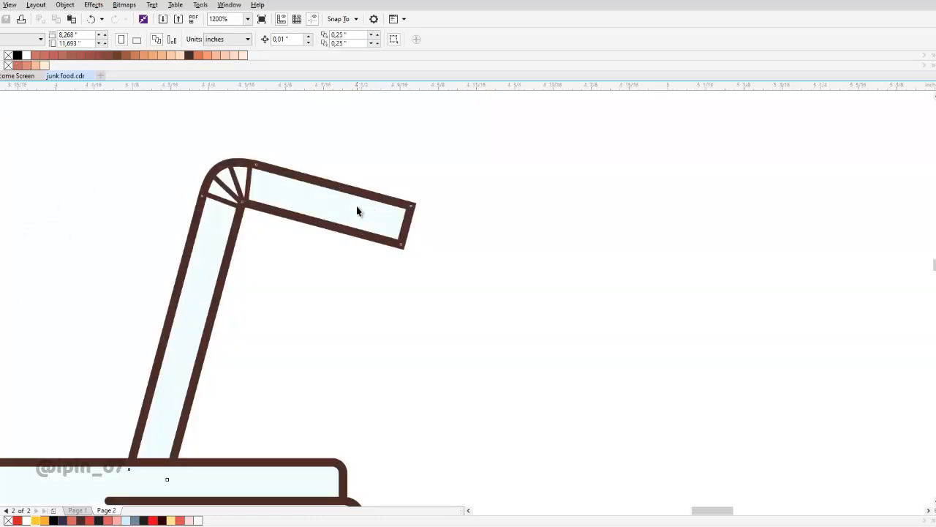
pyautogui.click(361, 214)
pyautogui.scroll(-2, 517, 255)
pyautogui.moveTo(516, 255); pyautogui.dragTo(404, 325)
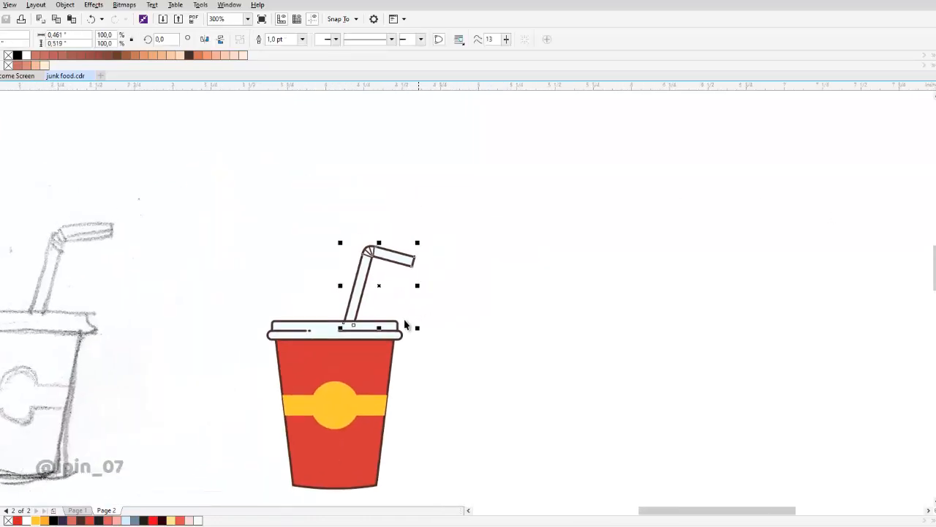
pyautogui.keyDown('shift'); pyautogui.click(326, 414); pyautogui.keyUp('shift')
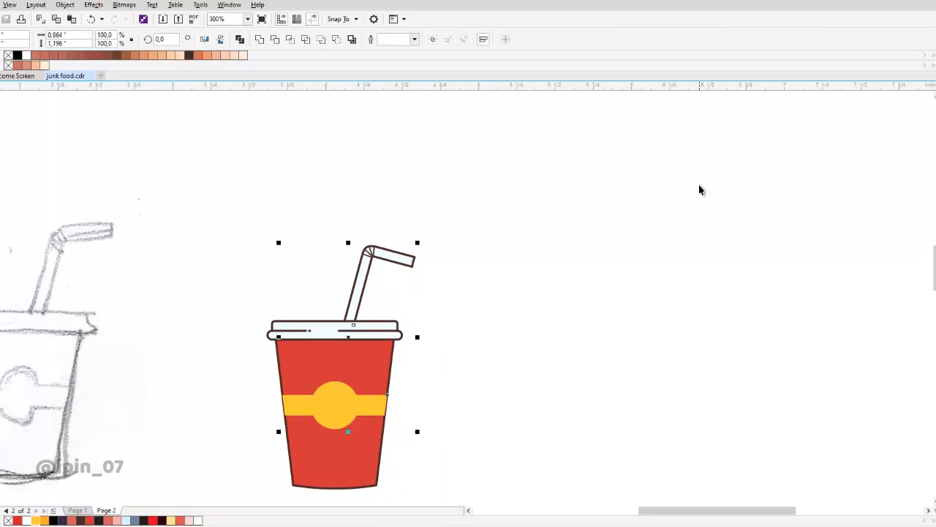
pyautogui.click(935, 183)
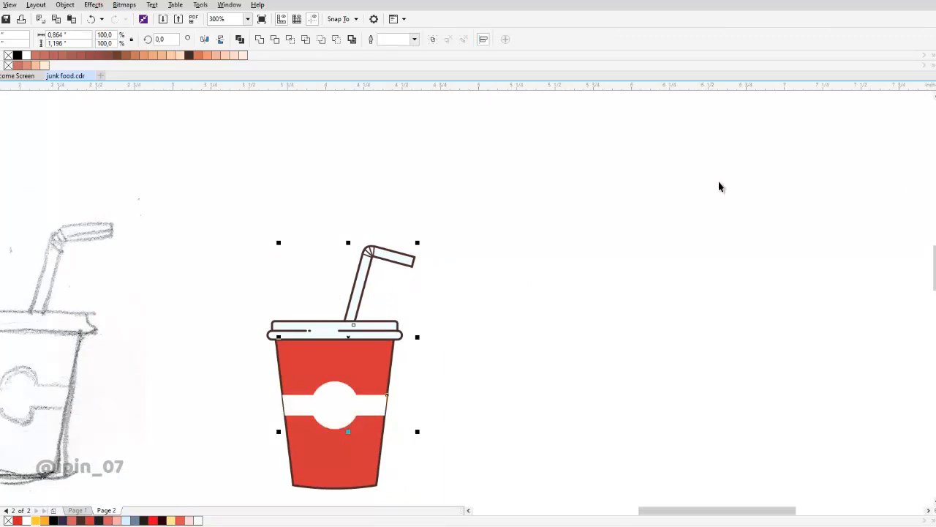
pyautogui.click(533, 240)
pyautogui.scroll(-1, 533, 240)
pyautogui.scroll(1, 550, 240)
pyautogui.hotkey('ctrl', 'z')
pyautogui.click(578, 227)
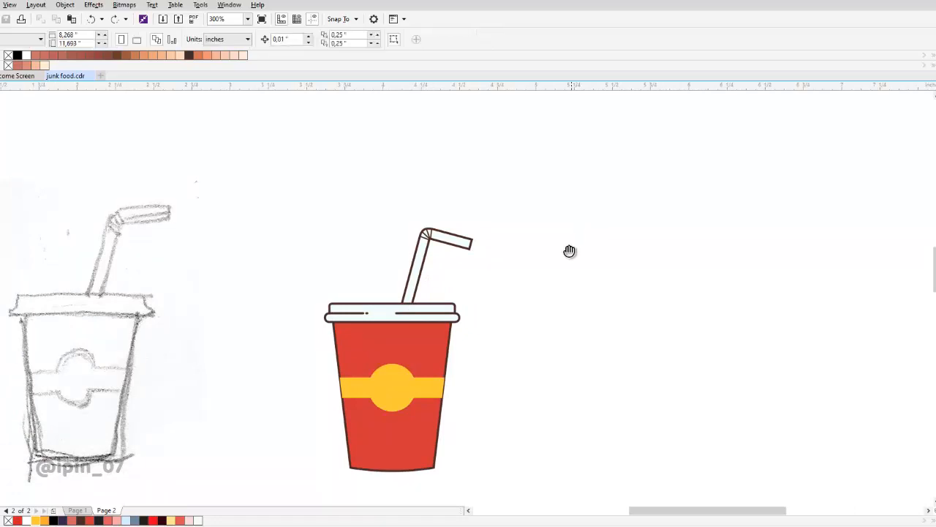
# Draw a closed curved shape over the cup's left part, with a slightly slanted straight edge running from the lid to below the base
pyautogui.moveTo(569, 251); pyautogui.dragTo(481, 247)
pyautogui.moveTo(355, 291); pyautogui.dragTo(318, 288)
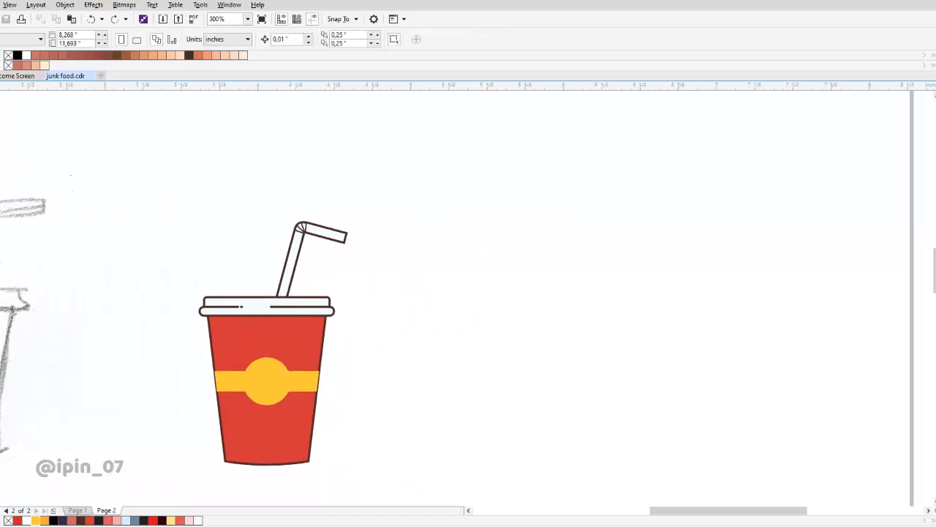
pyautogui.click(2, 149)
pyautogui.moveTo(215, 338); pyautogui.dragTo(225, 303)
pyautogui.scroll(1, 237, 389)
pyautogui.moveTo(276, 459); pyautogui.dragTo(267, 386)
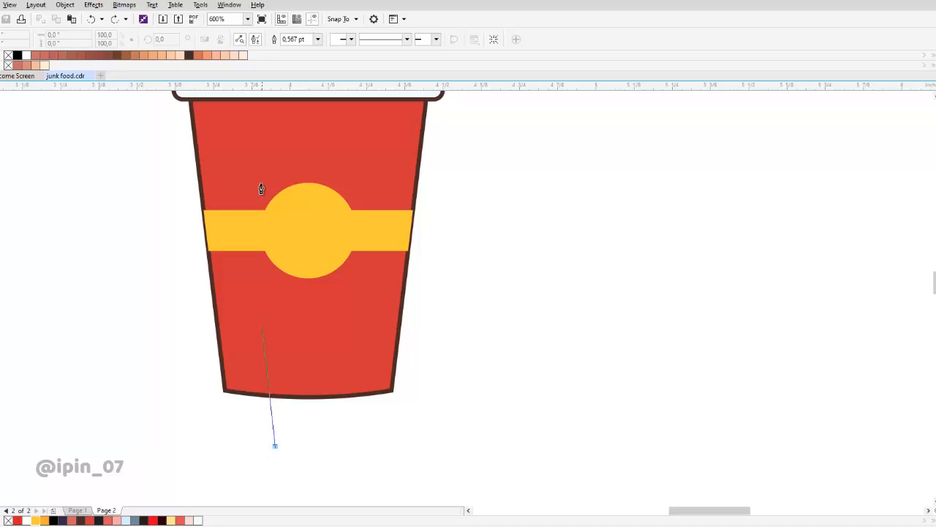
pyautogui.moveTo(252, 113); pyautogui.dragTo(231, 286)
pyautogui.click(226, 206)
pyautogui.scroll(-1, 157, 219)
pyautogui.moveTo(138, 225); pyautogui.dragTo(117, 256)
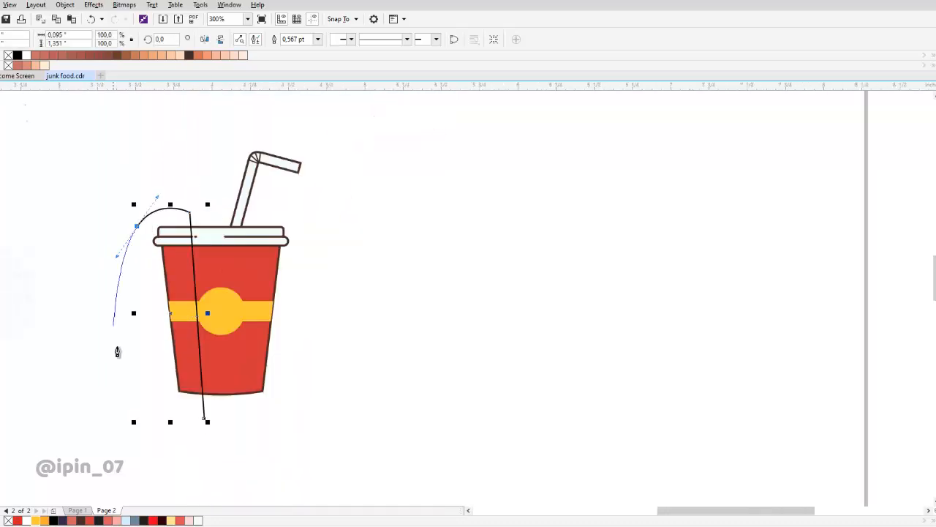
pyautogui.moveTo(119, 368); pyautogui.dragTo(131, 398)
pyautogui.moveTo(204, 419); pyautogui.dragTo(194, 403)
# Intersect the drawn shape with the red cup body to make a left strip, and delete the drawn shape
pyautogui.press('space')
pyautogui.keyDown('shift'); pyautogui.click(258, 268); pyautogui.keyUp('shift')
pyautogui.moveTo(259, 268); pyautogui.dragTo(285, 238)
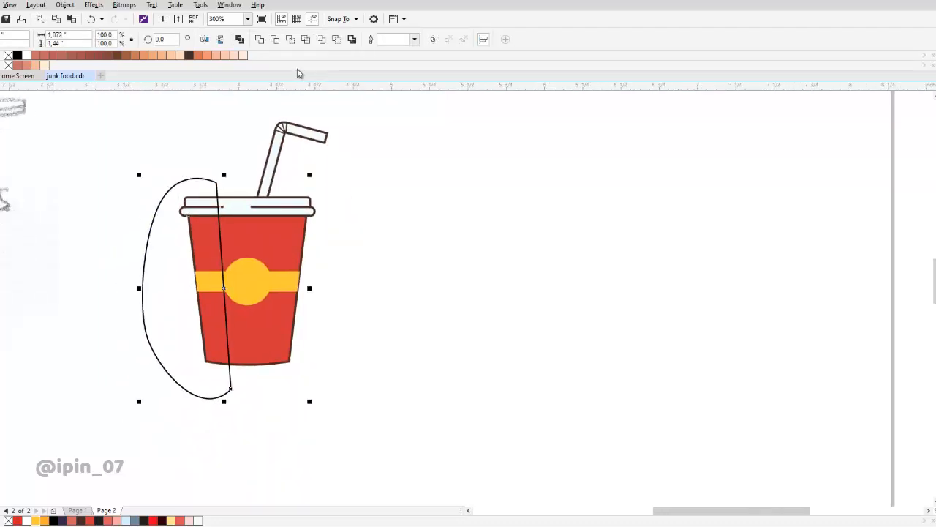
pyautogui.click(290, 41)
pyautogui.click(172, 182)
pyautogui.press('Delete')
pyautogui.scroll(1, 271, 291)
pyautogui.moveTo(271, 290); pyautogui.dragTo(316, 244)
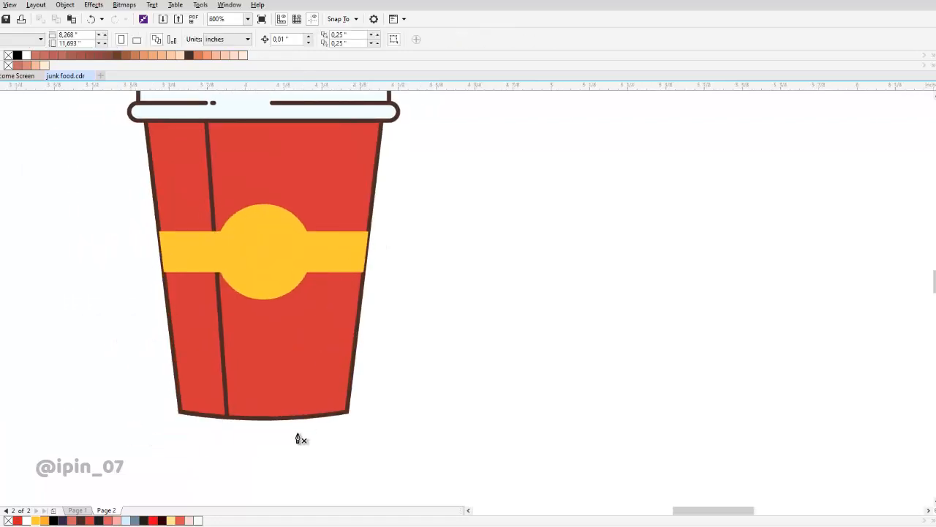
# Draw a closed curved shape covering the cup's right part, with a slanted straight edge crossing the body and label circle
pyautogui.press('space')
pyautogui.click(284, 433)
pyautogui.moveTo(308, 212); pyautogui.dragTo(291, 359)
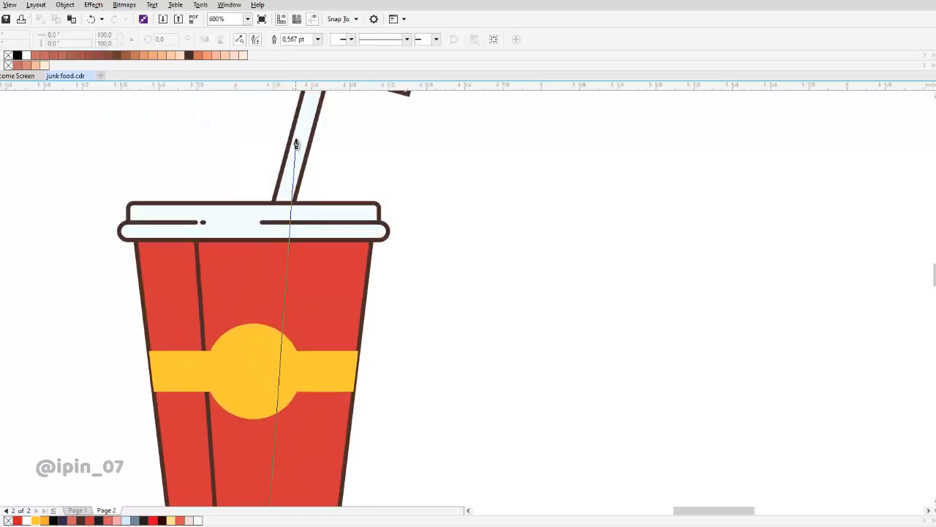
pyautogui.click(297, 139)
pyautogui.scroll(-1, 317, 153)
pyautogui.moveTo(420, 161); pyautogui.dragTo(451, 229)
pyautogui.moveTo(437, 377); pyautogui.dragTo(410, 403)
pyautogui.click(289, 367)
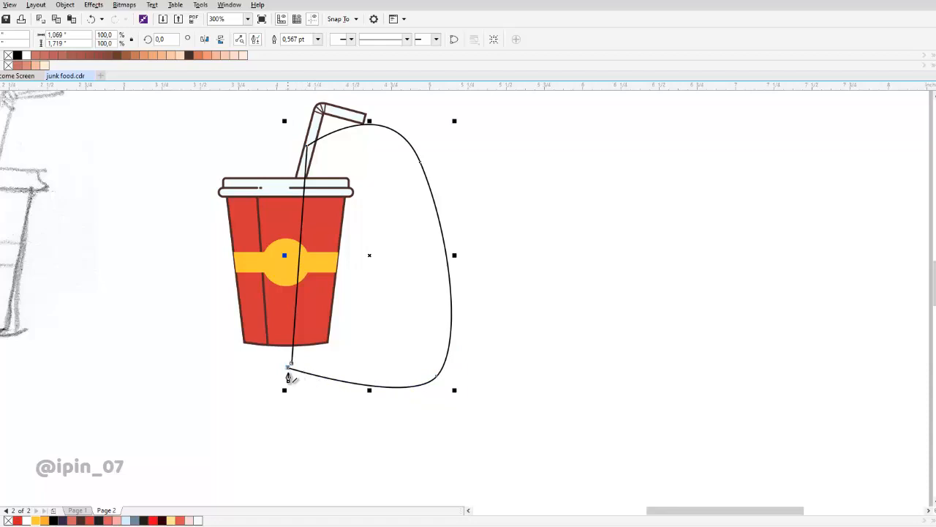
pyautogui.hotkey('ctrl', 'z')
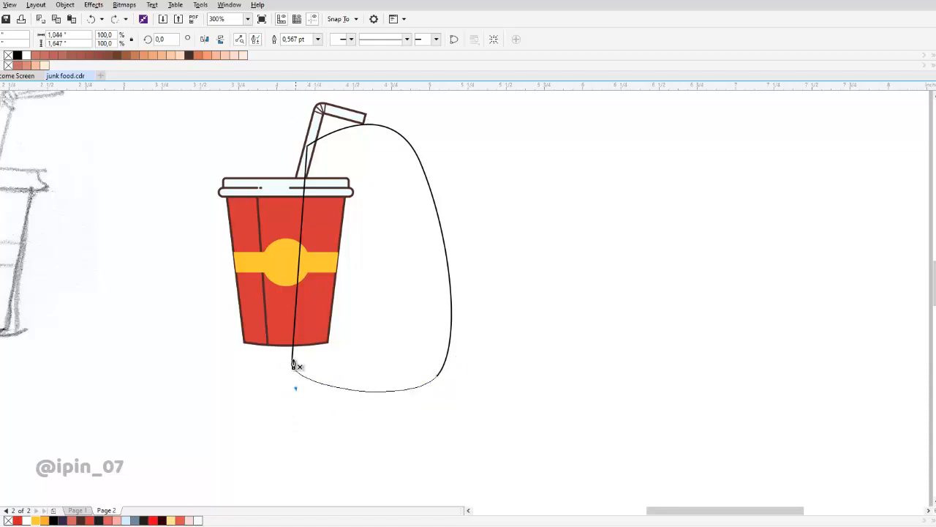
pyautogui.click(292, 363)
# Intersect the shape with the cup body and with the yellow label to make right-hand pieces, and delete the drawn shape
pyautogui.press('space')
pyautogui.click(290, 40)
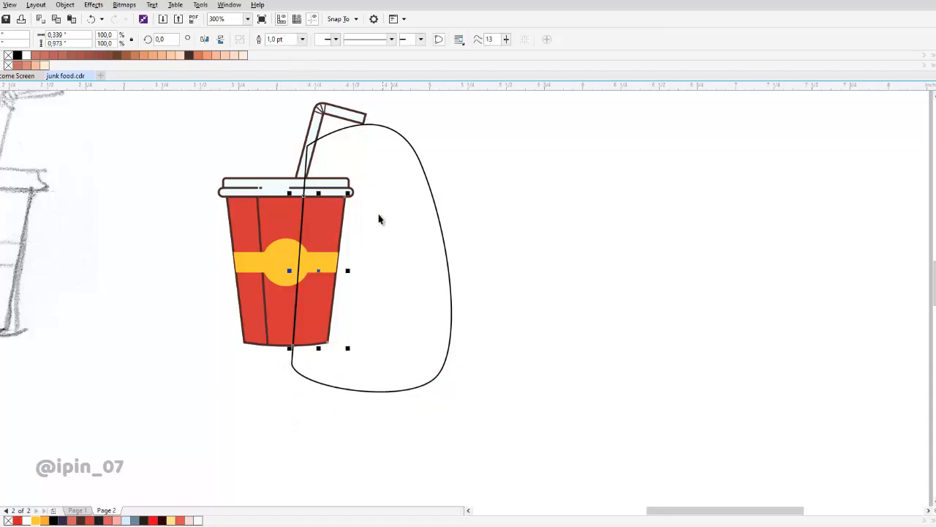
pyautogui.scroll(1, 301, 245)
pyautogui.keyDown('shift'); pyautogui.click(294, 253); pyautogui.keyUp('shift')
pyautogui.click(293, 41)
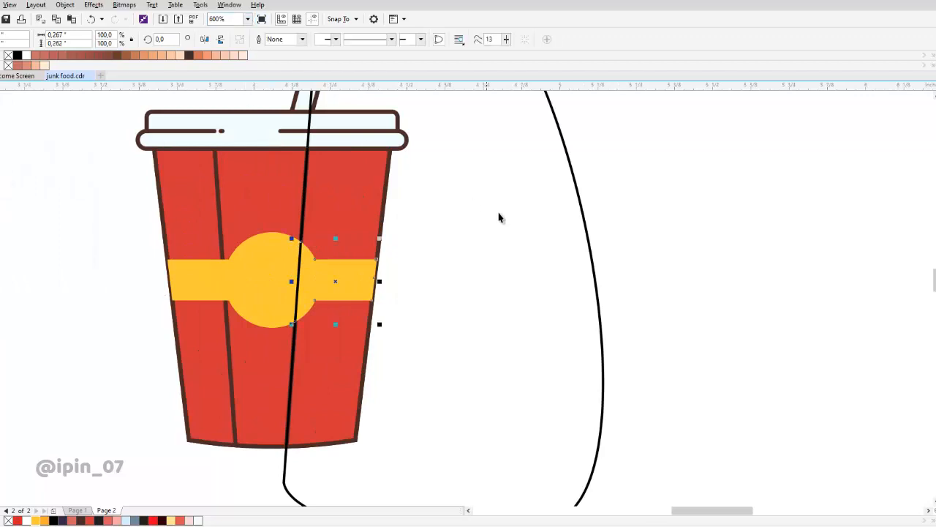
pyautogui.click(499, 215)
pyautogui.press('Delete')
# Intersect the left body strip with the yellow label to make a matching left label piece
pyautogui.click(219, 249)
pyautogui.keyDown('shift'); pyautogui.click(274, 248); pyautogui.keyUp('shift')
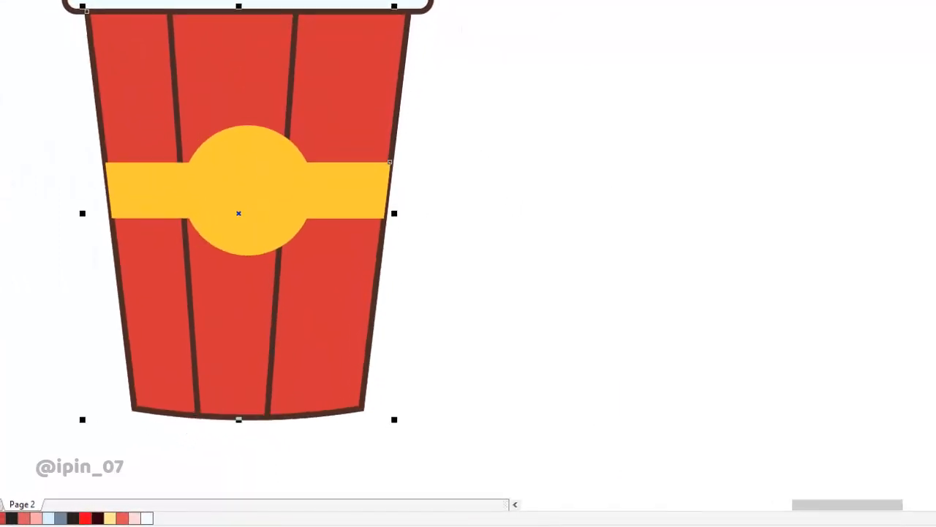
pyautogui.click(240, 2)
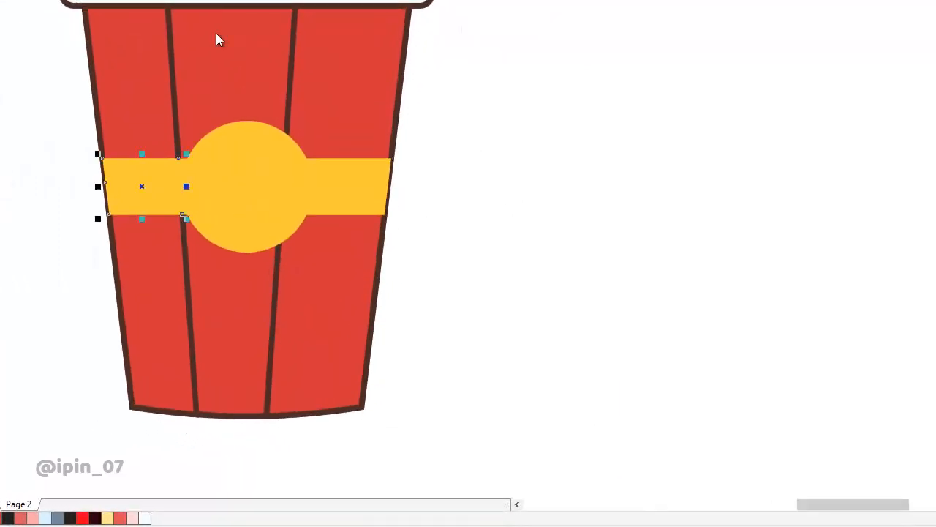
pyautogui.moveTo(115, 200); pyautogui.dragTo(3, 236)
pyautogui.hotkey('ctrl', 'z')
# Fill the left strip of the cup body with light red
pyautogui.moveTo(178, 175); pyautogui.dragTo(178, 285)
pyautogui.click(165, 179)
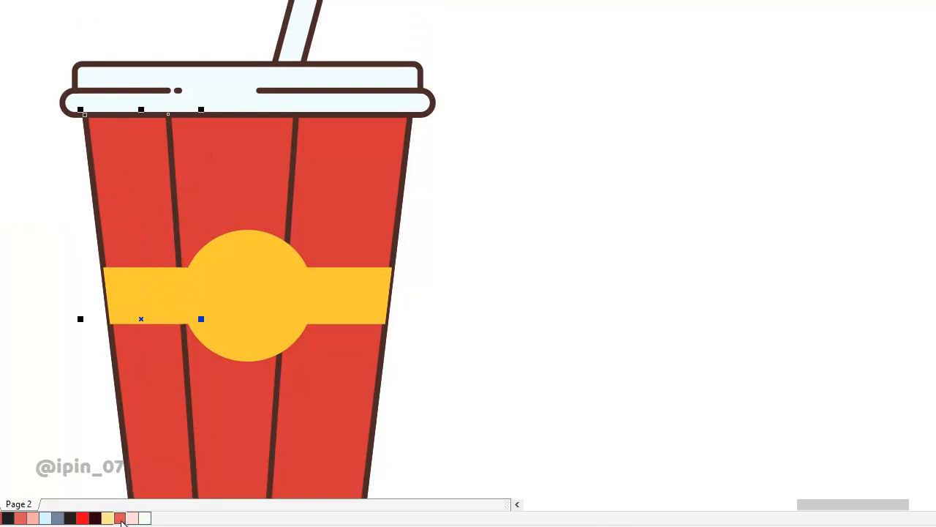
pyautogui.click(120, 518)
# Fill the right strip of the cup body with dark red #942B2B
pyautogui.click(362, 186)
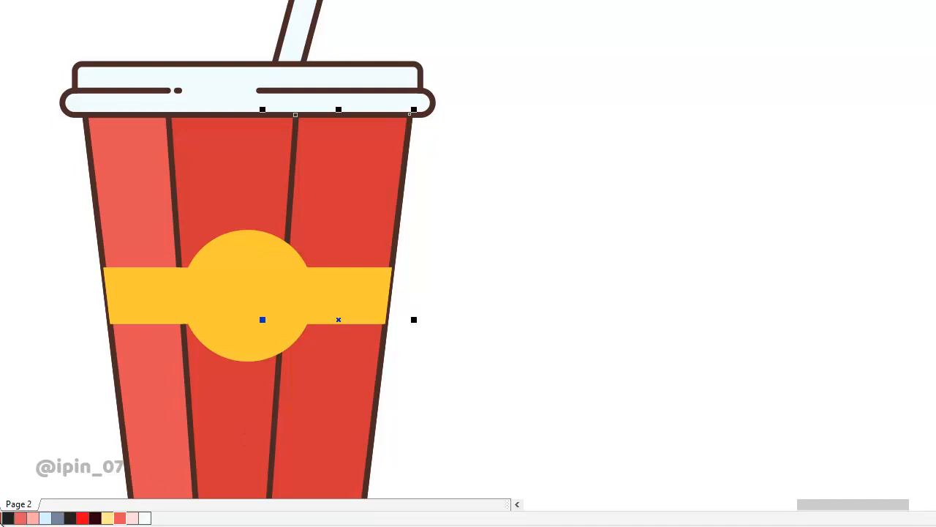
pyautogui.click(94, 517)
pyautogui.hotkey('ctrl', 'z')
pyautogui.hotkey('shift', 'F11')
pyautogui.moveTo(382, 122)
pyautogui.mouseDown()
pyautogui.moveTo(390, 150)
pyautogui.moveTo(381, 175)
pyautogui.moveTo(377, 168)
pyautogui.mouseUp()
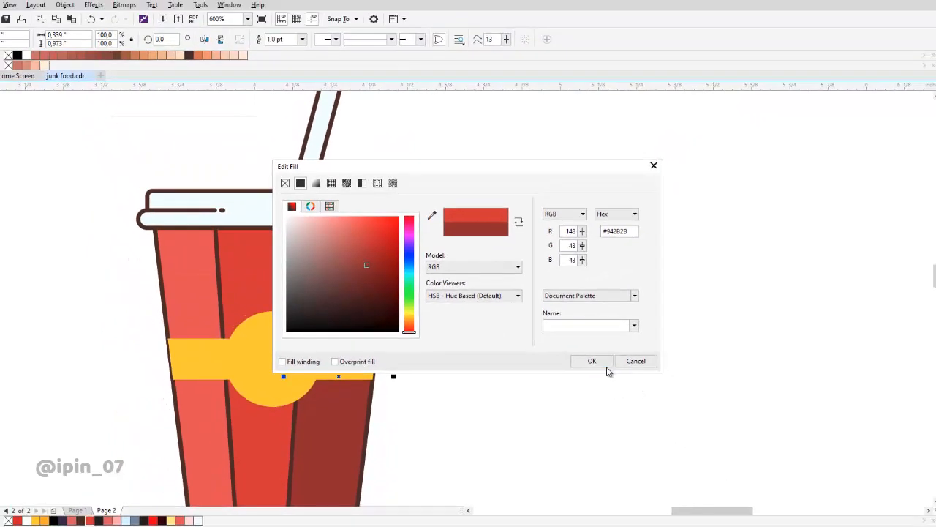
pyautogui.click(687, 298)
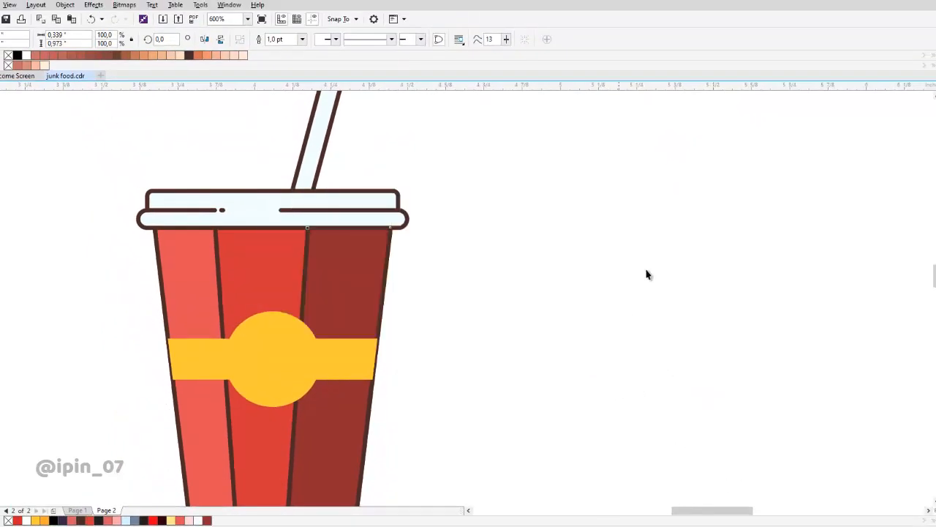
# Remove the outlines from the left and right strips of the cup body
pyautogui.keyDown('shift'); pyautogui.click(187, 295); pyautogui.keyUp('shift')
pyautogui.click(415, 40)
pyautogui.click(409, 51)
pyautogui.click(474, 202)
pyautogui.scroll(-2, 393, 265)
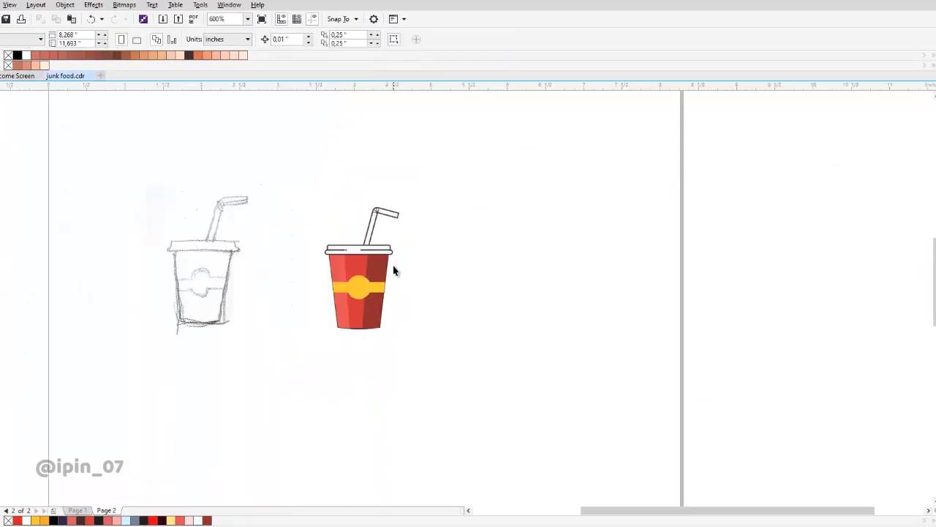
# Set the right body strip's fill to the dark red #A82D2D
pyautogui.scroll(4, 400, 270)
pyautogui.click(324, 259)
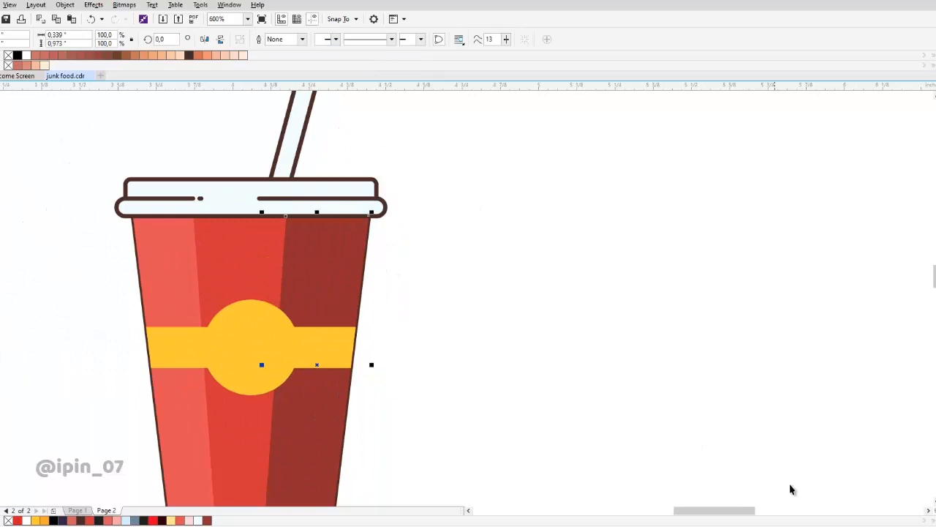
pyautogui.hotkey('shift', 'F11')
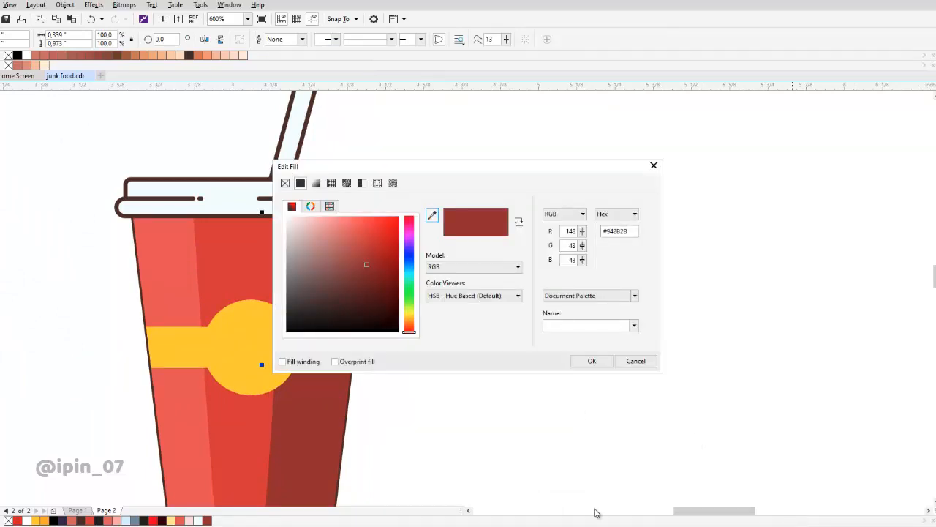
pyautogui.moveTo(373, 258)
pyautogui.mouseDown()
pyautogui.moveTo(360, 255)
pyautogui.moveTo(368, 254)
pyautogui.mouseUp()
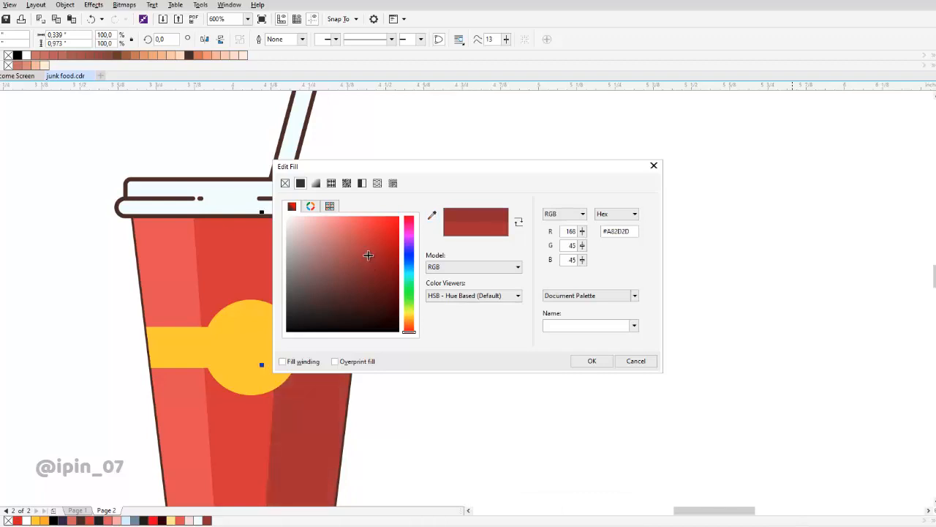
pyautogui.scroll(2, 413, 329)
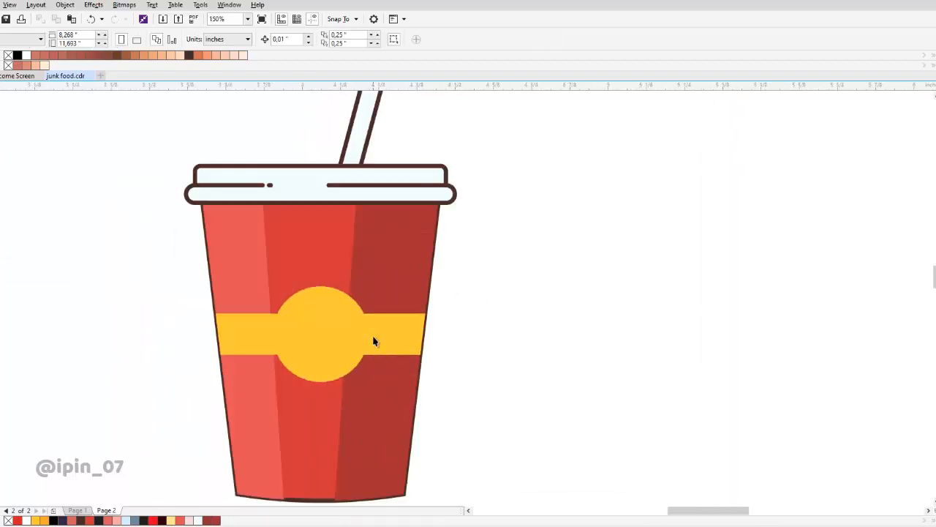
# Fill the right label piece with orange and the left label piece with pale yellow
pyautogui.click(374, 338)
pyautogui.click(46, 521)
pyautogui.click(259, 326)
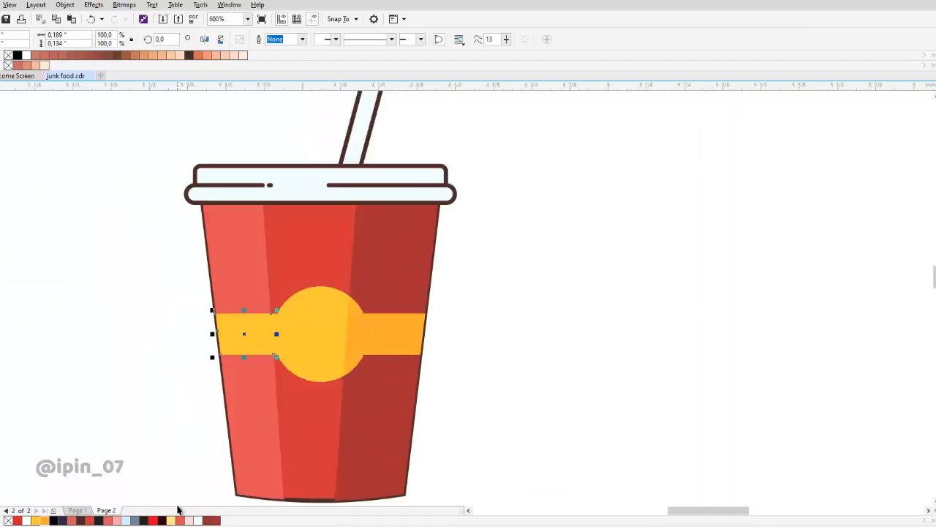
pyautogui.click(171, 520)
pyautogui.scroll(-2, 373, 356)
pyautogui.click(445, 325)
pyautogui.scroll(2, 362, 380)
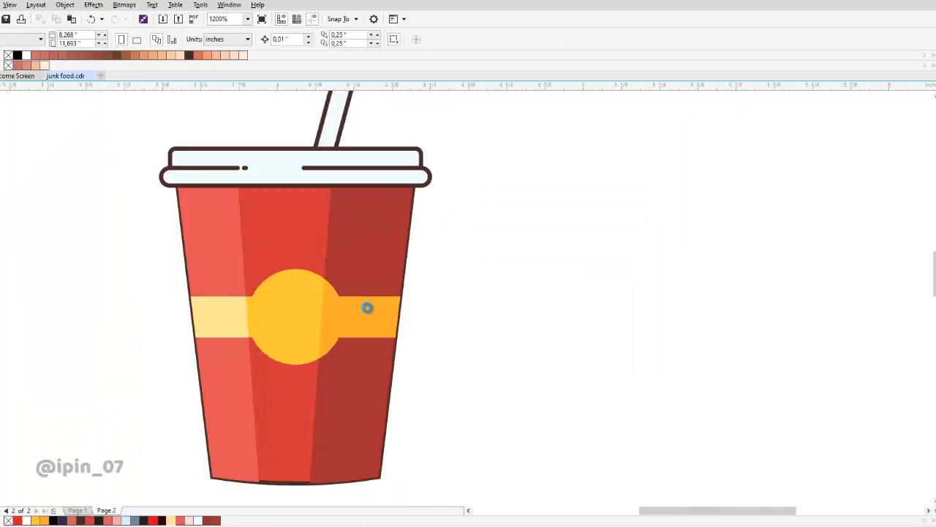
# Convert the cup body's outline to a separate object lying in front of the coloured strips
pyautogui.click(281, 306)
pyautogui.click(92, 5)
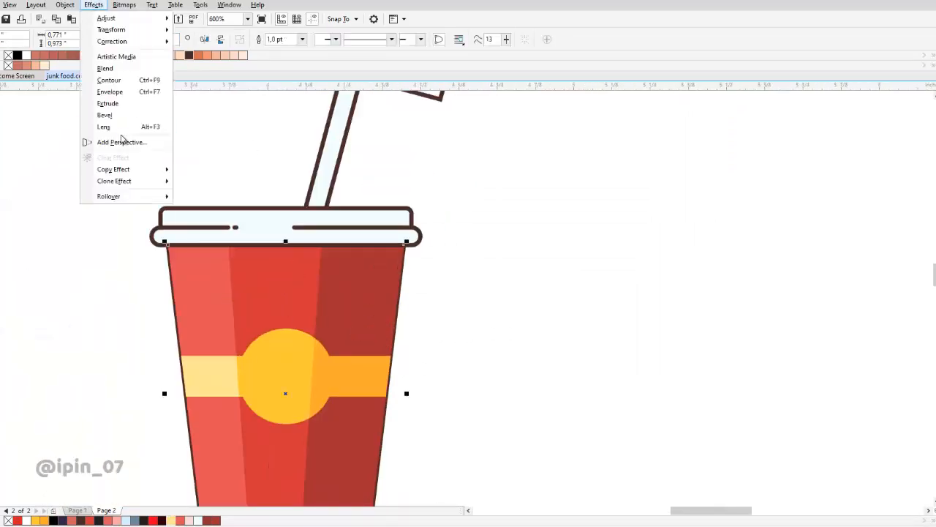
pyautogui.click(66, 5)
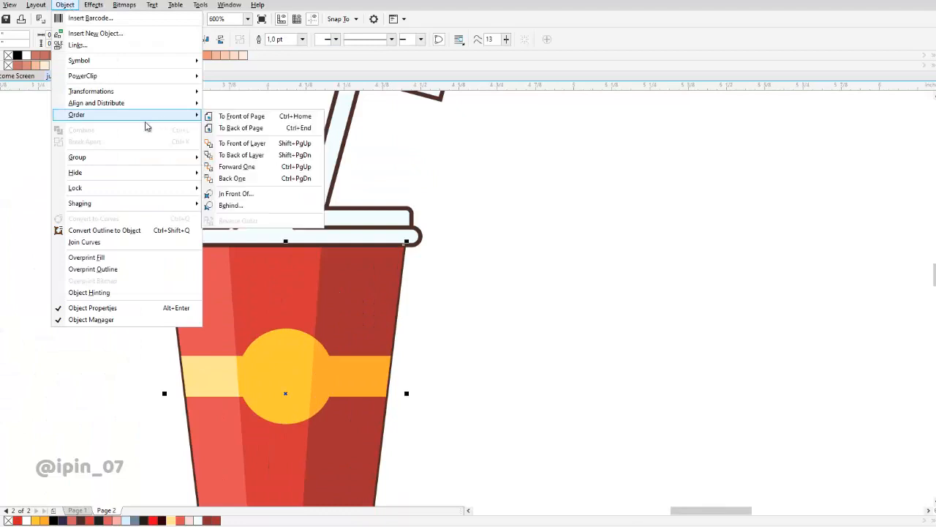
pyautogui.click(119, 230)
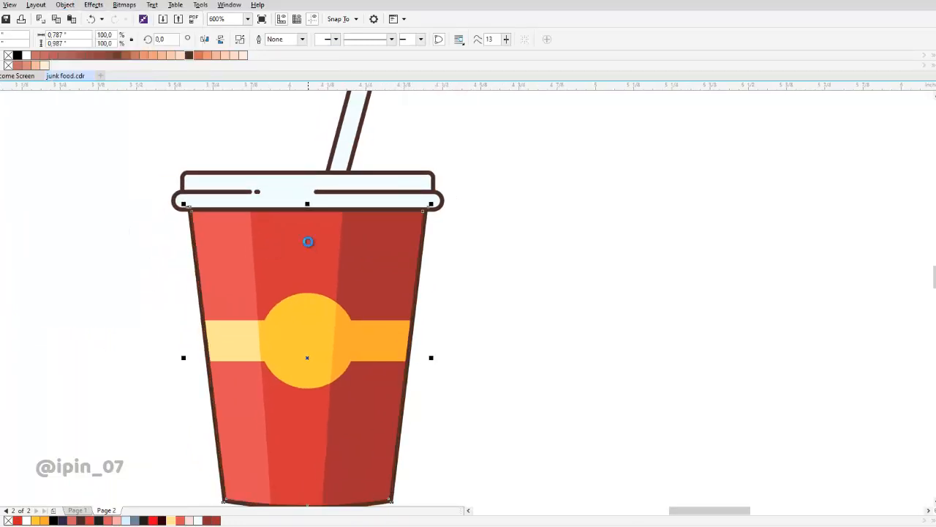
pyautogui.scroll(-2, 308, 242)
pyautogui.click(460, 227)
pyautogui.scroll(1, 352, 245)
pyautogui.scroll(-1, 321, 260)
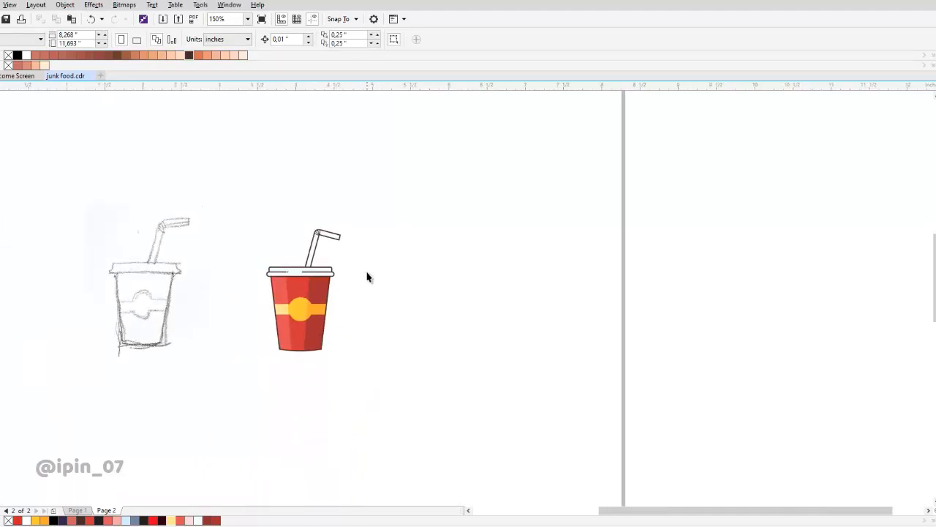
# Set the right body strip's fill to the softer dark red #B83535
pyautogui.scroll(2, 335, 270)
pyautogui.click(314, 293)
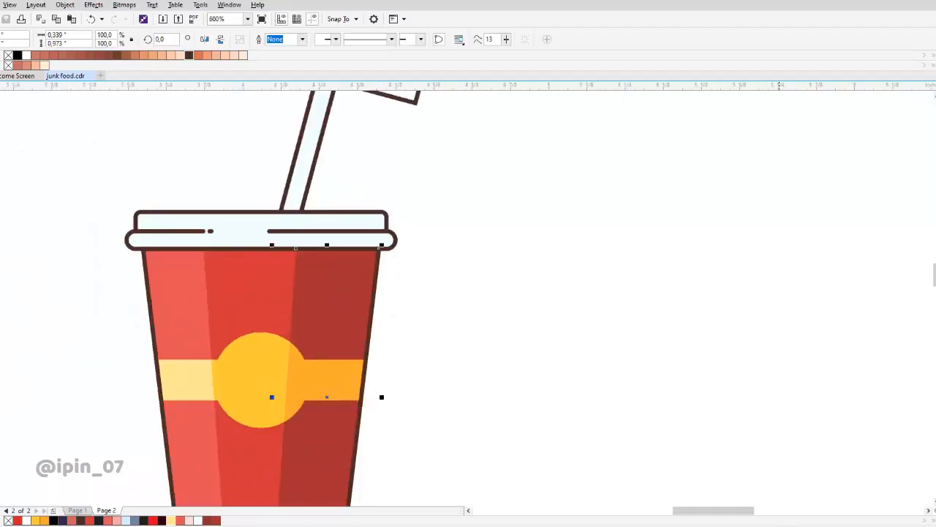
pyautogui.doubleClick(781, 526)
pyautogui.click(365, 249)
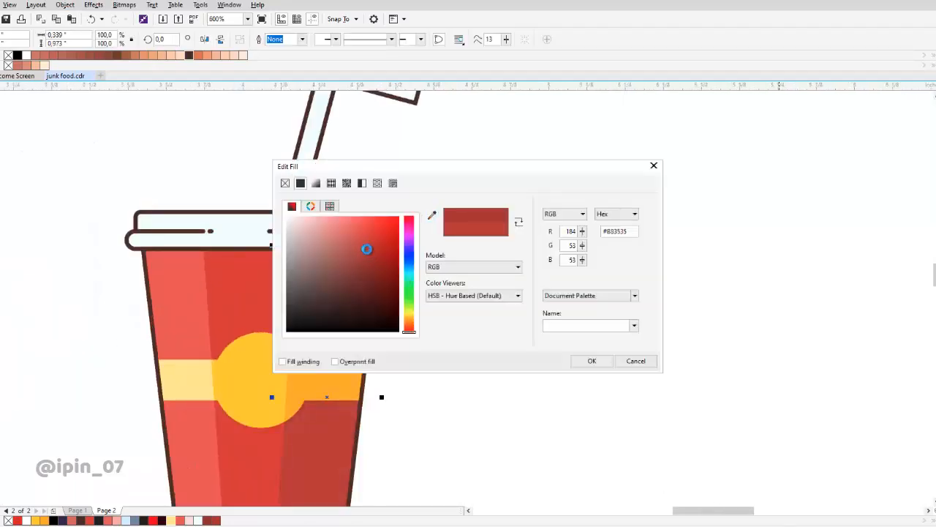
pyautogui.click(588, 360)
pyautogui.scroll(-3, 466, 266)
pyautogui.scroll(1, 418, 298)
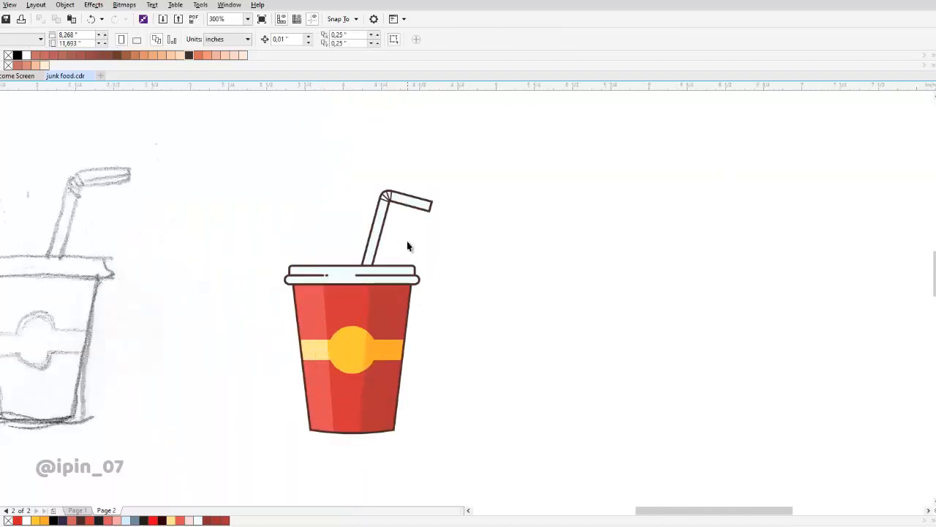
pyautogui.scroll(4, 408, 247)
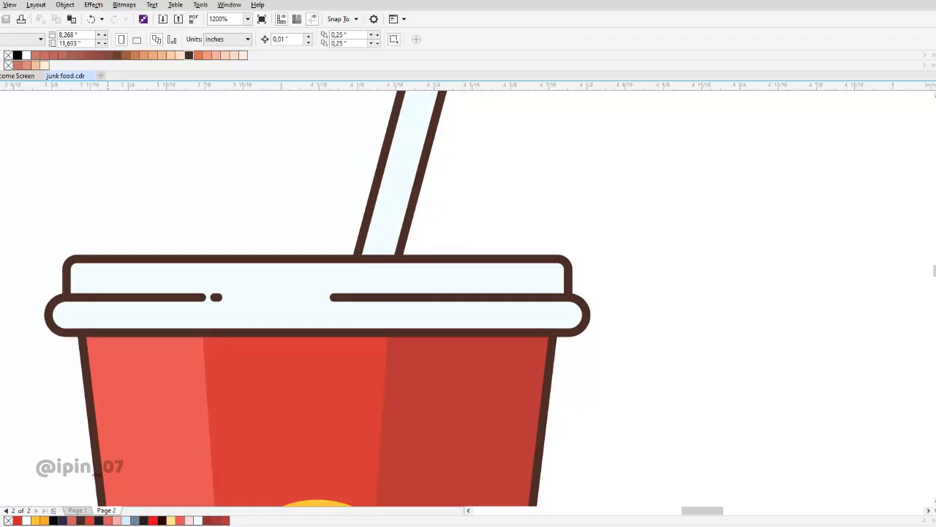
pyautogui.scroll(1, 343, 281)
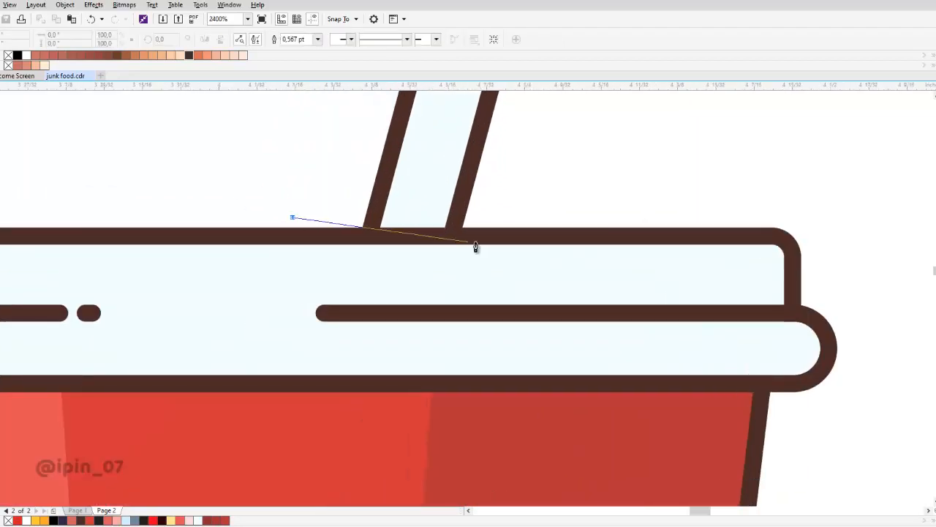
pyautogui.click(497, 236)
pyautogui.hotkey('ctrl', 'z')
pyautogui.press('space')
pyautogui.click(325, 414)
pyautogui.press('space')
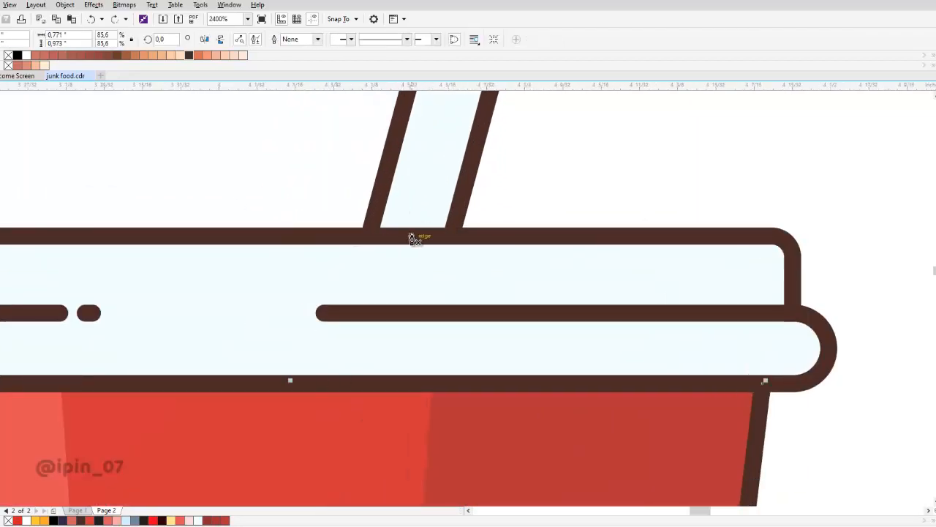
# Draw a closed curve with the Pen tool around the lid's right end, its inner edge forming two rounded lobes
pyautogui.click(439, 218)
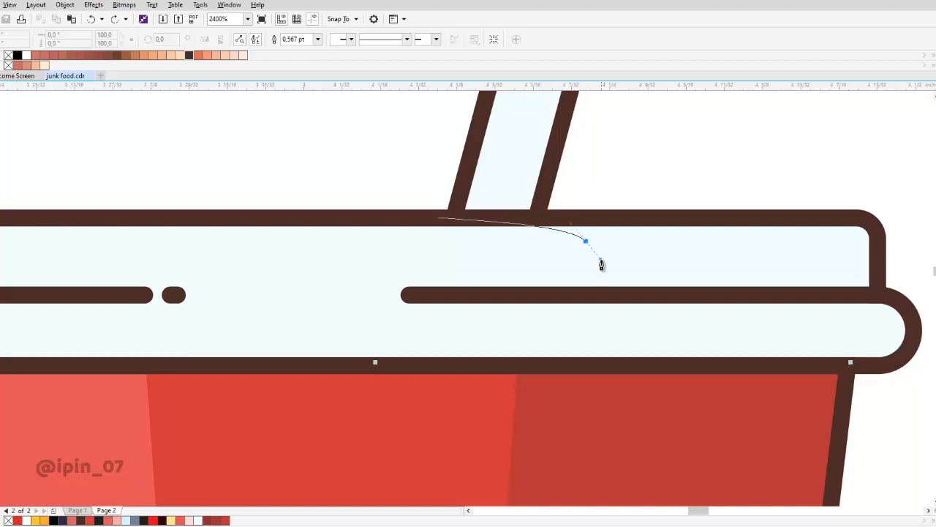
pyautogui.moveTo(601, 265); pyautogui.dragTo(601, 265)
pyautogui.scroll(1, 545, 300)
pyautogui.moveTo(527, 251); pyautogui.dragTo(286, 277)
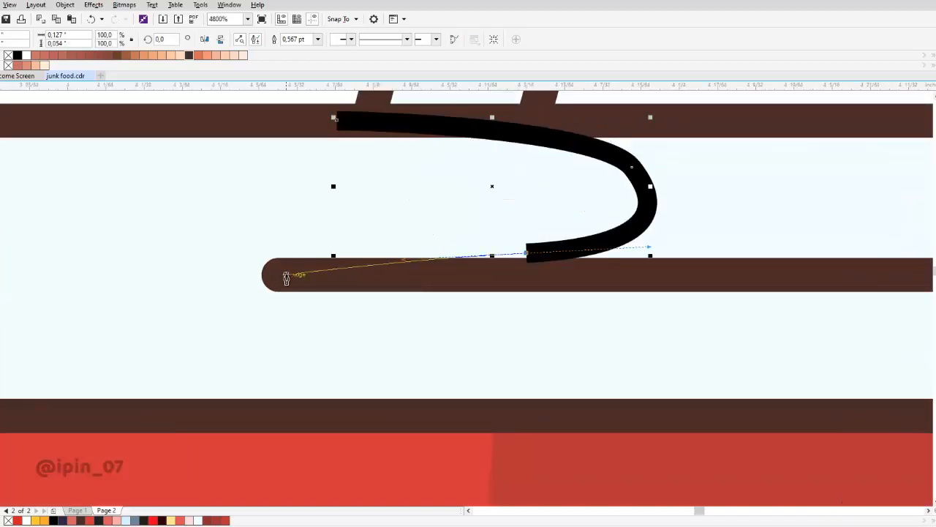
pyautogui.click(286, 275)
pyautogui.moveTo(612, 295); pyautogui.dragTo(643, 342)
pyautogui.scroll(-1, 618, 335)
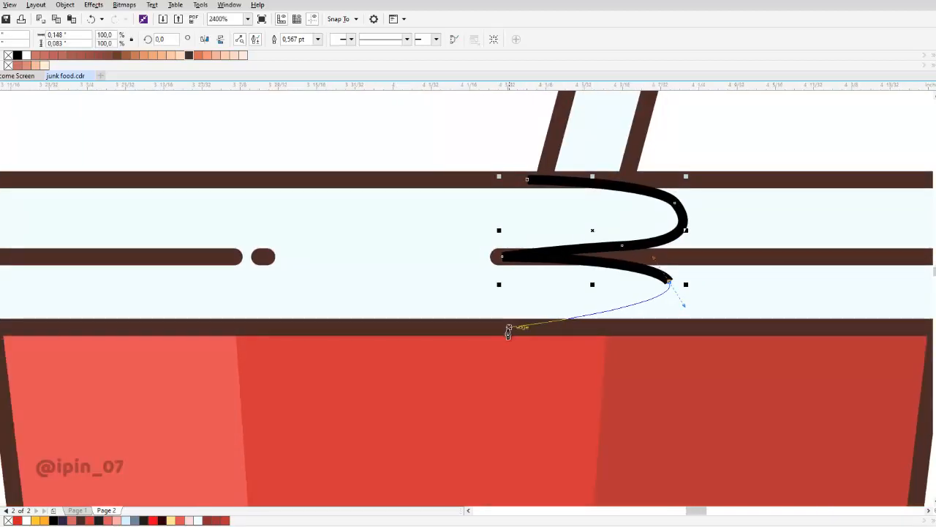
pyautogui.moveTo(499, 326); pyautogui.dragTo(405, 328)
pyautogui.scroll(-3, 403, 341)
pyautogui.moveTo(592, 372); pyautogui.dragTo(628, 325)
pyautogui.moveTo(570, 270); pyautogui.dragTo(541, 266)
pyautogui.scroll(1, 423, 300)
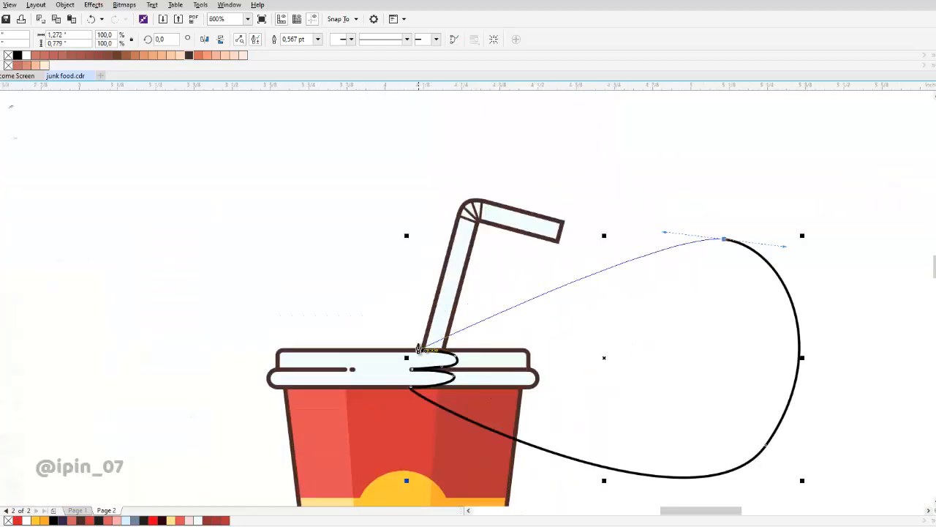
pyautogui.moveTo(418, 349); pyautogui.dragTo(426, 282)
# Reshape the two-lobed inner edge of the curve by moving its nodes and deleting surplus ones
pyautogui.scroll(2, 471, 339)
pyautogui.scroll(-2, 473, 349)
pyautogui.scroll(2, 461, 401)
pyautogui.click(502, 295)
pyautogui.press('F10')
pyautogui.click(471, 272)
pyautogui.moveTo(449, 212); pyautogui.dragTo(481, 287)
pyautogui.scroll(1, 487, 282)
pyautogui.moveTo(319, 286); pyautogui.dragTo(391, 348)
pyautogui.press('Delete')
pyautogui.scroll(-1, 403, 321)
pyautogui.moveTo(317, 320); pyautogui.dragTo(420, 291)
# Intersect the curve with the lid shape and delete the leftover drawing curve
pyautogui.press('space')
pyautogui.keyDown('shift'); pyautogui.click(291, 268); pyautogui.keyUp('shift')
pyautogui.click(291, 39)
pyautogui.scroll(-2, 347, 147)
pyautogui.moveTo(439, 168); pyautogui.dragTo(425, 182)
pyautogui.moveTo(345, 172); pyautogui.dragTo(441, 220)
pyautogui.press('Delete')
pyautogui.scroll(1, 441, 230)
pyautogui.click(445, 233)
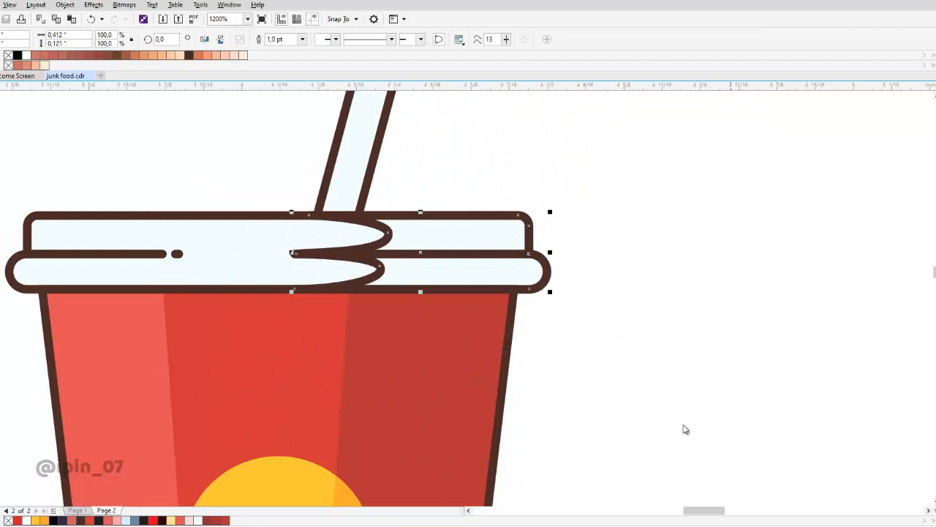
# Fill the lid's right piece with light grey #C2CED1 and remove its outline
pyautogui.hotkey('shift', 'F11')
pyautogui.moveTo(296, 232); pyautogui.dragTo(294, 237)
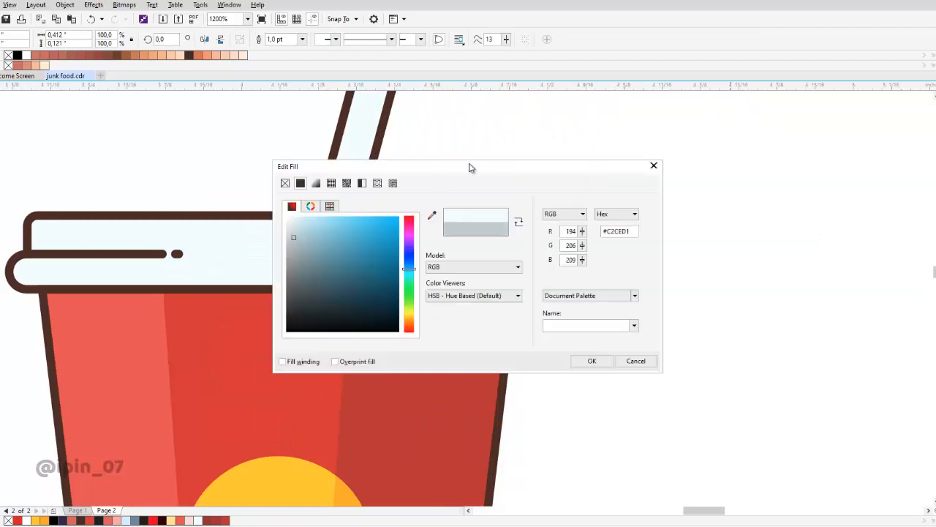
pyautogui.moveTo(471, 167); pyautogui.dragTo(711, 131)
pyautogui.click(832, 325)
pyautogui.click(302, 39)
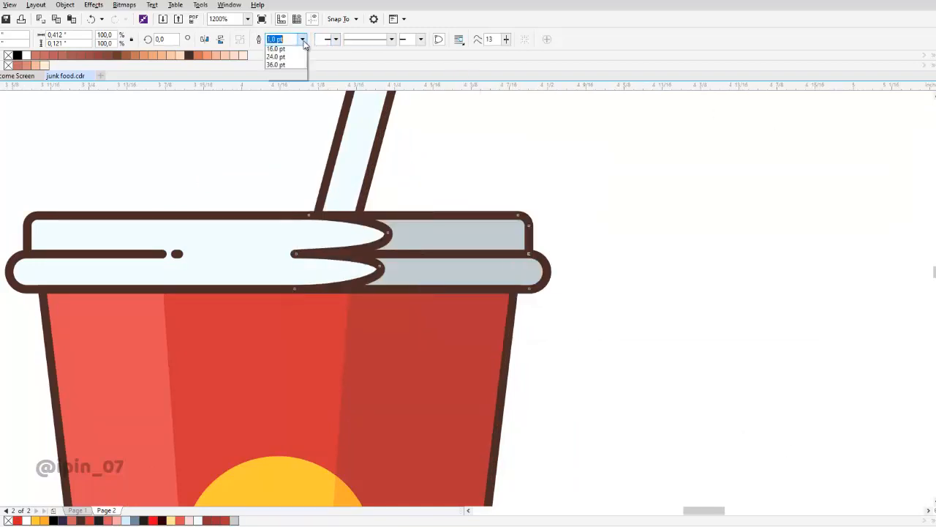
pyautogui.click(282, 47)
pyautogui.press('Escape')
# Draw a closed curve with the Pen tool around the lid's left end, its inner edge forming two rounded lobes
pyautogui.scroll(-2, 528, 232)
pyautogui.scroll(2, 448, 237)
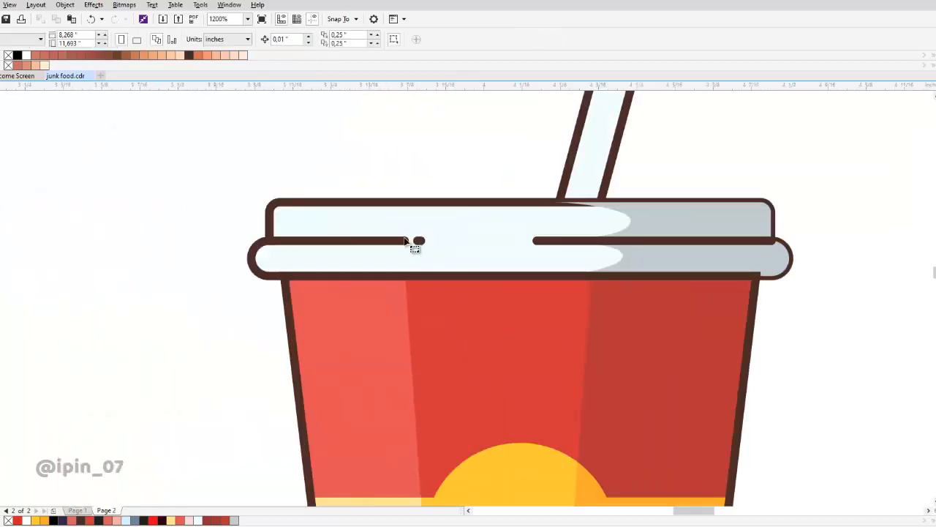
pyautogui.scroll(2, 330, 260)
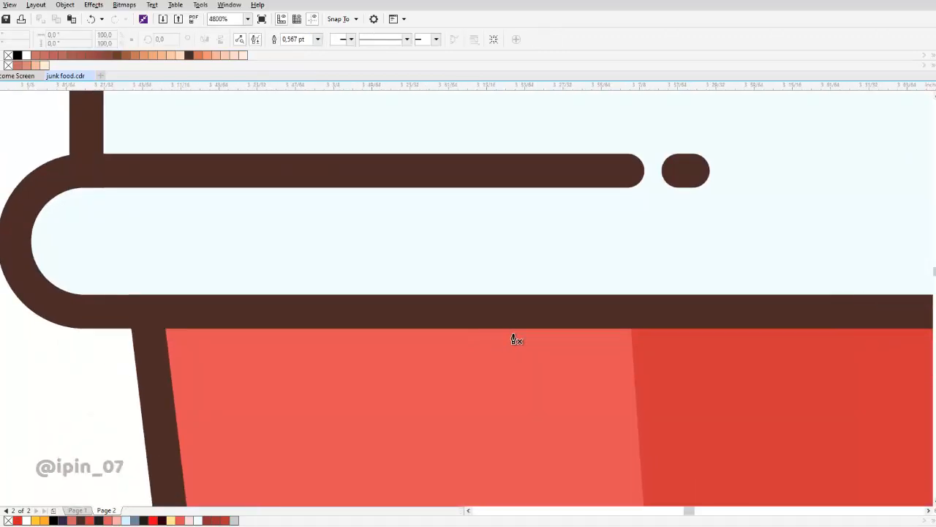
pyautogui.click(555, 328)
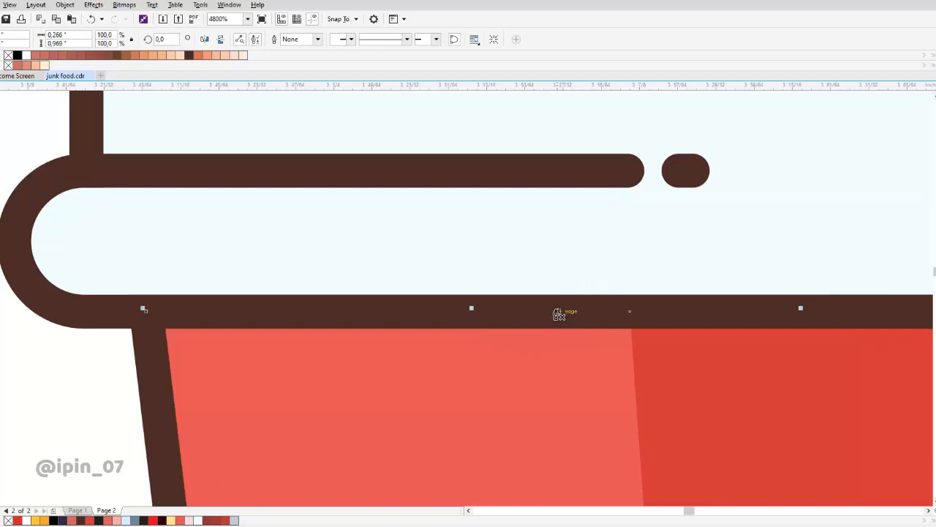
pyautogui.moveTo(555, 313); pyautogui.dragTo(352, 309)
pyautogui.scroll(1, 294, 236)
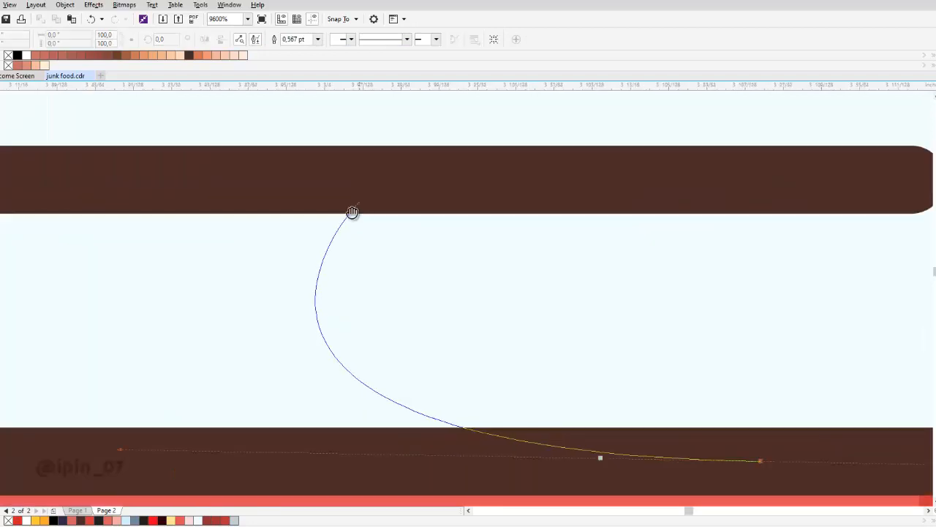
pyautogui.moveTo(331, 267); pyautogui.dragTo(529, 259)
pyautogui.scroll(-1, 675, 251)
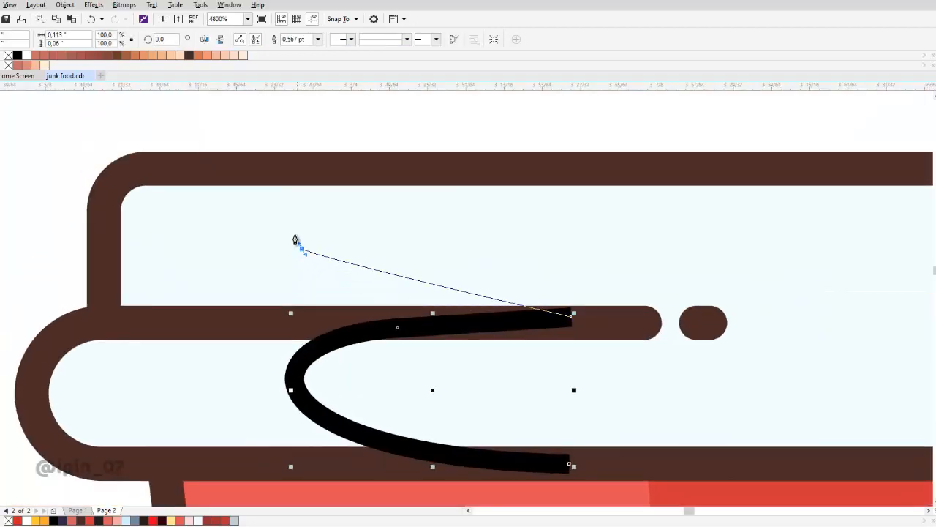
pyautogui.moveTo(302, 249); pyautogui.dragTo(289, 182)
pyautogui.moveTo(368, 144); pyautogui.dragTo(326, 253)
pyautogui.click(480, 216)
pyautogui.scroll(-2, 330, 235)
pyautogui.moveTo(159, 240); pyautogui.dragTo(147, 300)
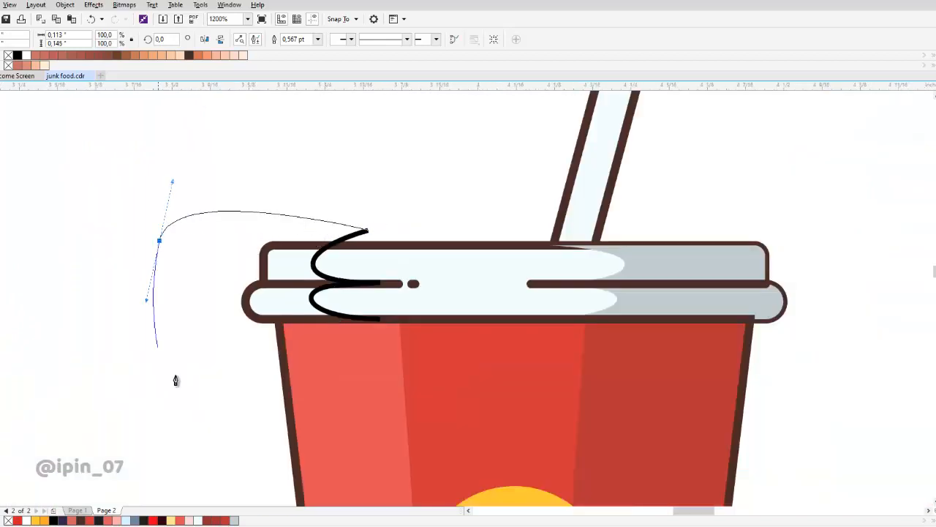
pyautogui.moveTo(175, 376); pyautogui.dragTo(216, 401)
pyautogui.moveTo(379, 320); pyautogui.dragTo(380, 258)
# Refine the lower lobe of the left curve and intersect the curve with the lid shape
pyautogui.scroll(3, 319, 294)
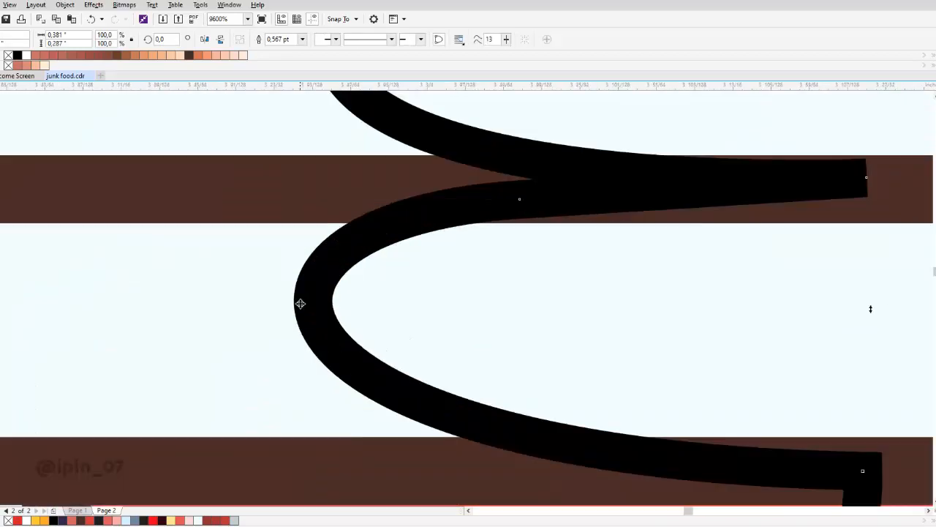
pyautogui.press('F10')
pyautogui.scroll(-3, 329, 308)
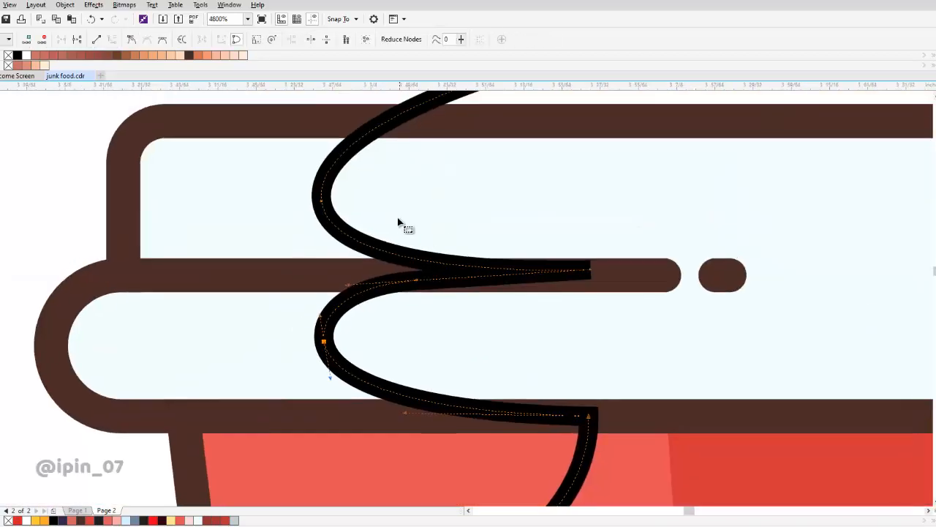
pyautogui.press('space')
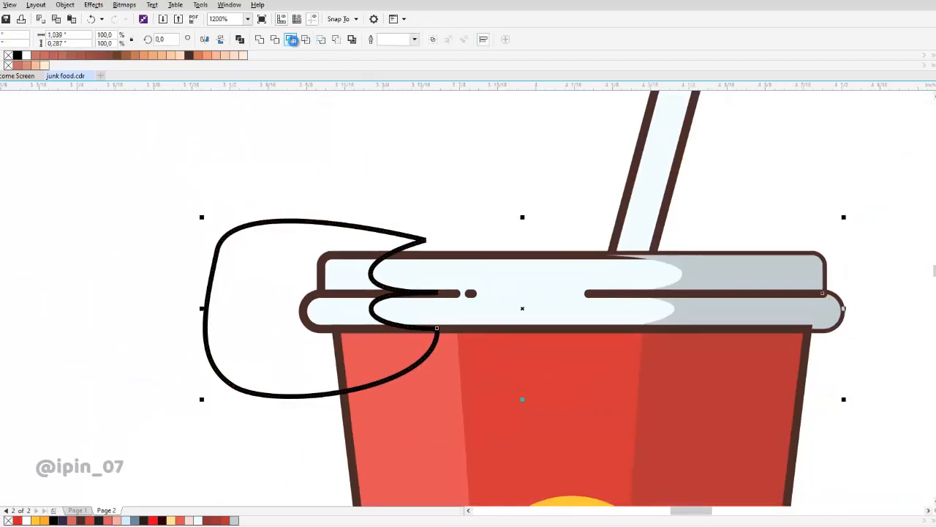
pyautogui.click(292, 39)
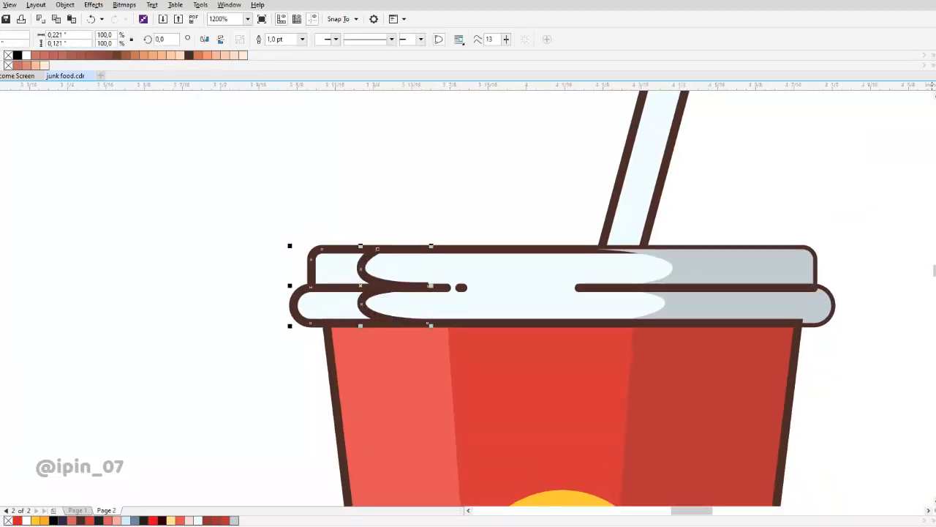
# Fill the lid's left piece with white and remove its outline
pyautogui.click(302, 39)
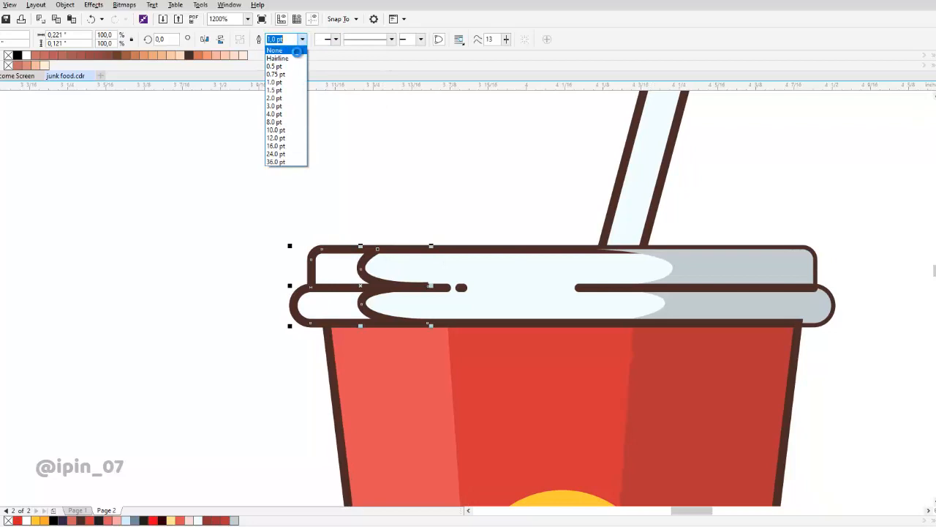
pyautogui.click(296, 52)
pyautogui.scroll(-2, 300, 203)
pyautogui.scroll(2, 358, 216)
# Convert the lid's outline to a separate object lying in front of the light and shadow pieces
pyautogui.click(339, 213)
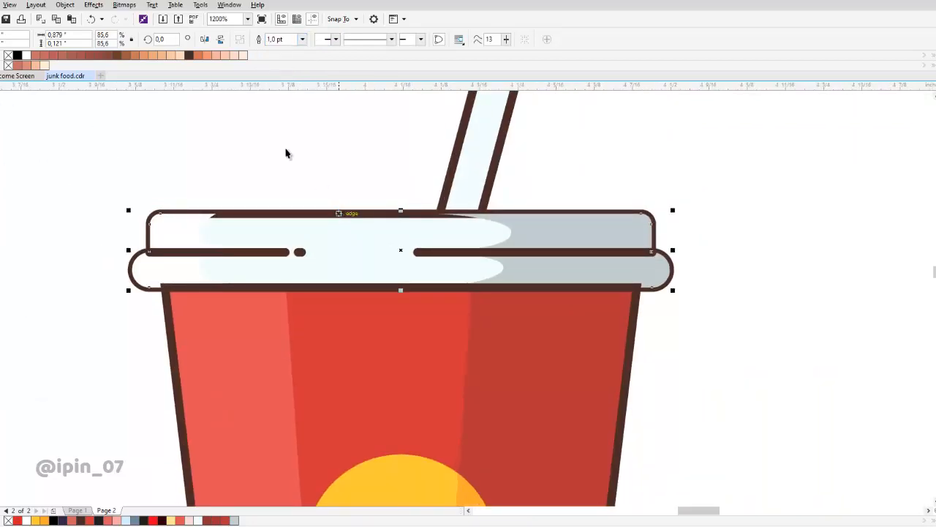
pyautogui.click(94, 5)
pyautogui.moveTo(65, 5)
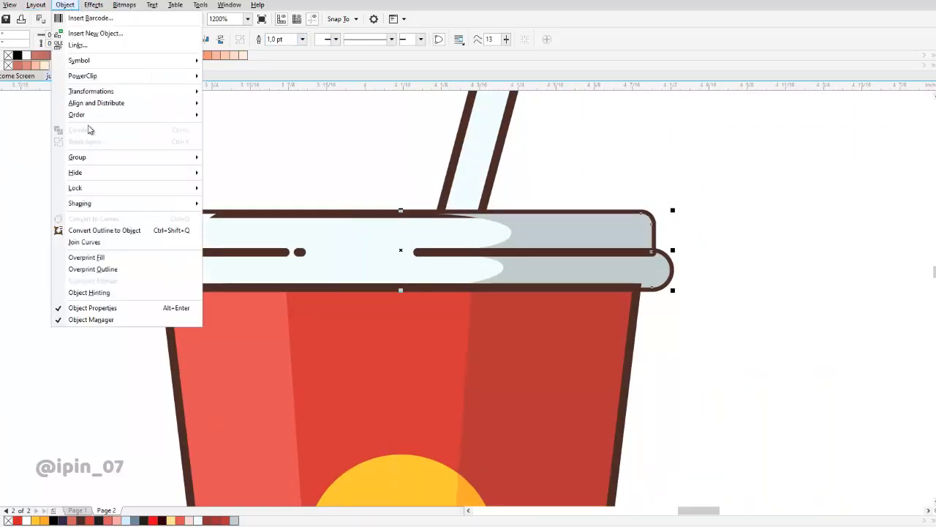
pyautogui.click(104, 230)
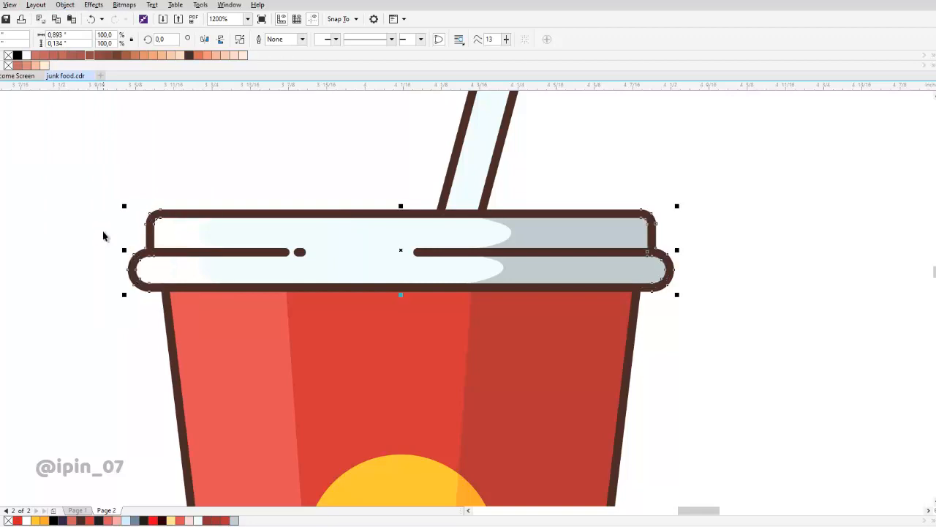
pyautogui.scroll(-1, 103, 231)
pyautogui.click(569, 237)
pyautogui.scroll(-1, 569, 237)
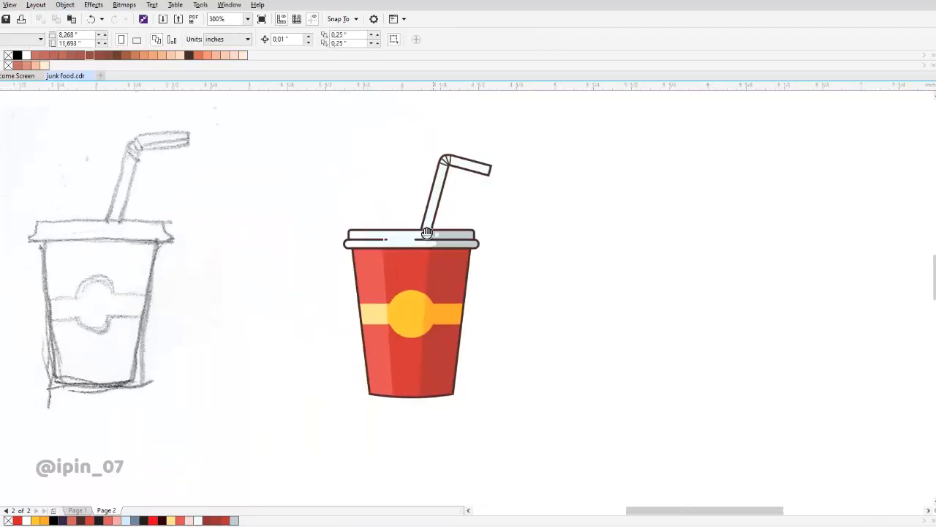
# Draw a closed curve with the Pen tool along the straw's centre line, round the bend and past the tip, enclosing its lower right half
pyautogui.scroll(2, 440, 211)
pyautogui.moveTo(416, 151); pyautogui.dragTo(305, 293)
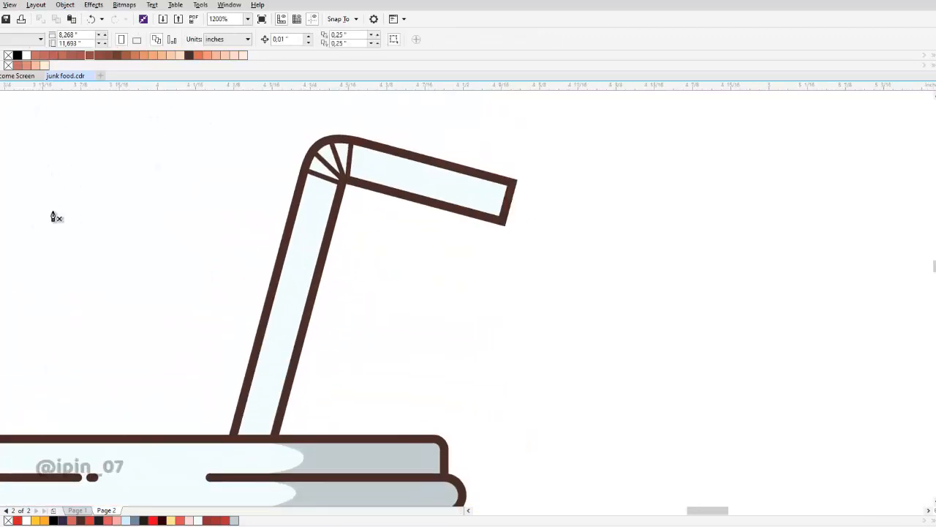
pyautogui.scroll(1, 260, 432)
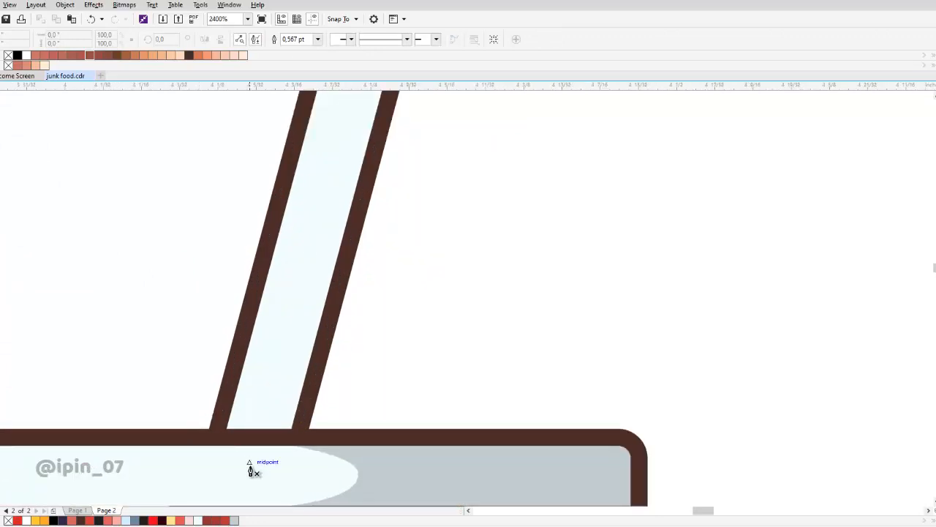
pyautogui.click(249, 464)
pyautogui.scroll(-1, 312, 303)
pyautogui.moveTo(364, 108); pyautogui.dragTo(260, 313)
pyautogui.scroll(3, 316, 253)
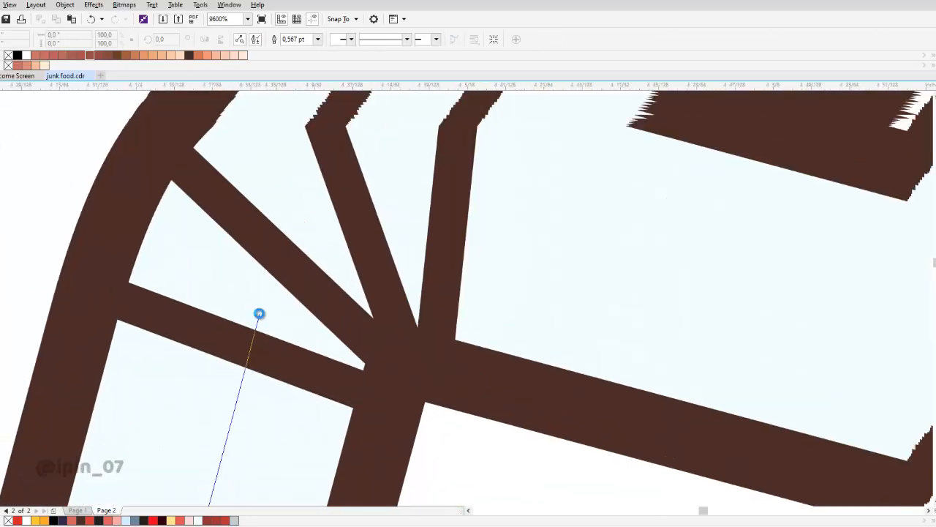
pyautogui.moveTo(331, 226); pyautogui.dragTo(428, 195)
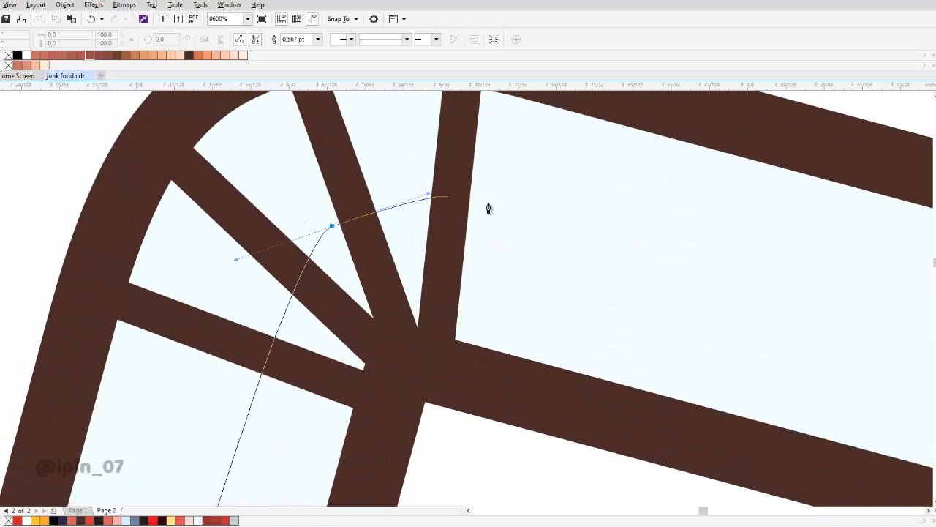
pyautogui.scroll(-1, 488, 208)
pyautogui.moveTo(750, 322); pyautogui.dragTo(502, 310)
pyautogui.scroll(-1, 502, 310)
pyautogui.moveTo(685, 368); pyautogui.dragTo(526, 295)
pyautogui.click(605, 338)
pyautogui.scroll(-2, 601, 339)
pyautogui.moveTo(543, 394); pyautogui.dragTo(536, 413)
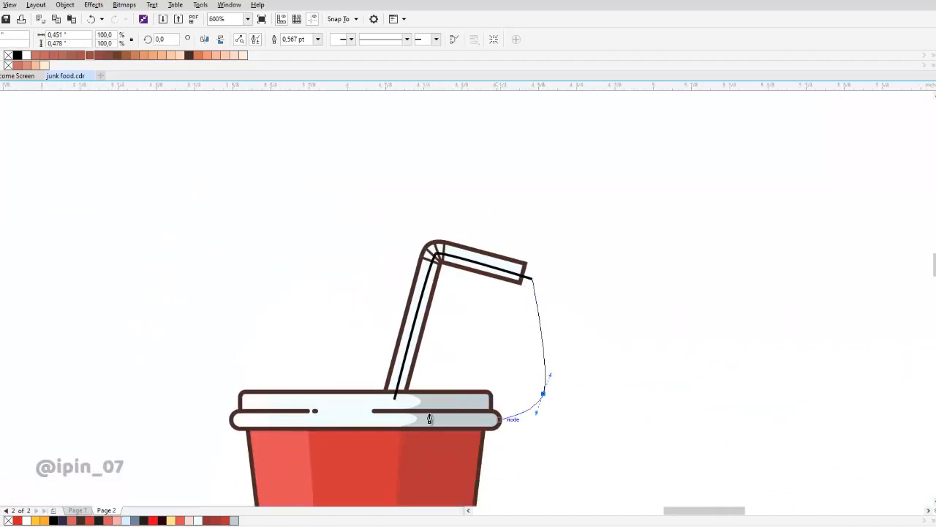
pyautogui.click(395, 399)
# Intersect the curve with the straw shape and delete the leftover drawing curve
pyautogui.scroll(1, 465, 251)
pyautogui.press('space')
pyautogui.keyDown('shift'); pyautogui.click(466, 251); pyautogui.keyUp('shift')
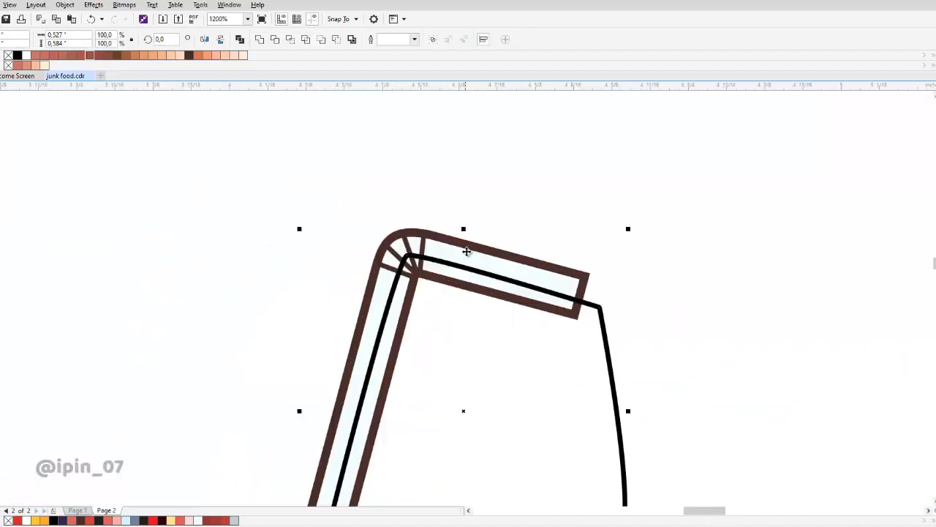
pyautogui.click(290, 40)
pyautogui.click(450, 339)
pyautogui.press('Delete')
# Fill the straw's shadow piece with the light grey used on the lid and remove its outline
pyautogui.click(477, 278)
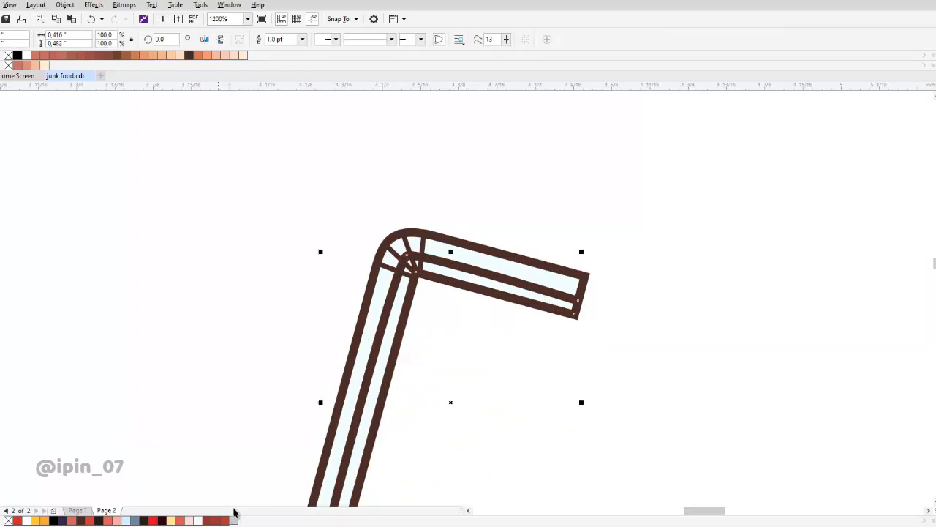
pyautogui.click(233, 515)
pyautogui.click(302, 39)
pyautogui.click(296, 57)
pyautogui.scroll(-1, 429, 264)
pyautogui.press('Escape')
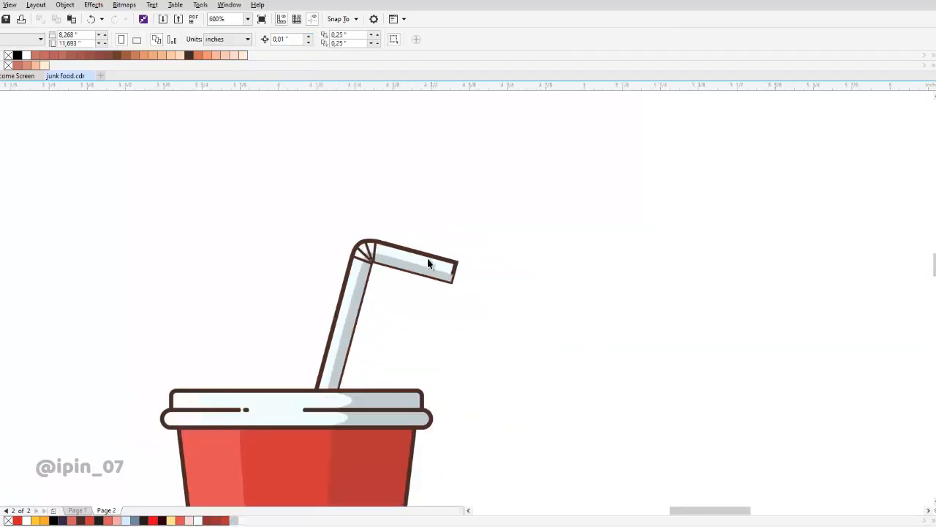
# Convert the straw's outline to a separate object in front of the shadow and adjust its nodes around the bend
pyautogui.click(430, 264)
pyautogui.scroll(3, 344, 252)
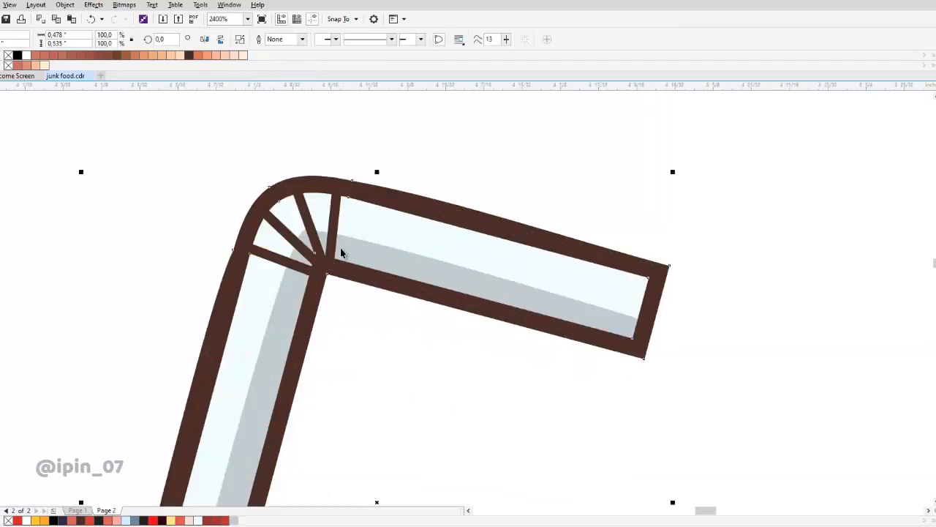
pyautogui.press('F10')
pyautogui.scroll(-4, 252, 291)
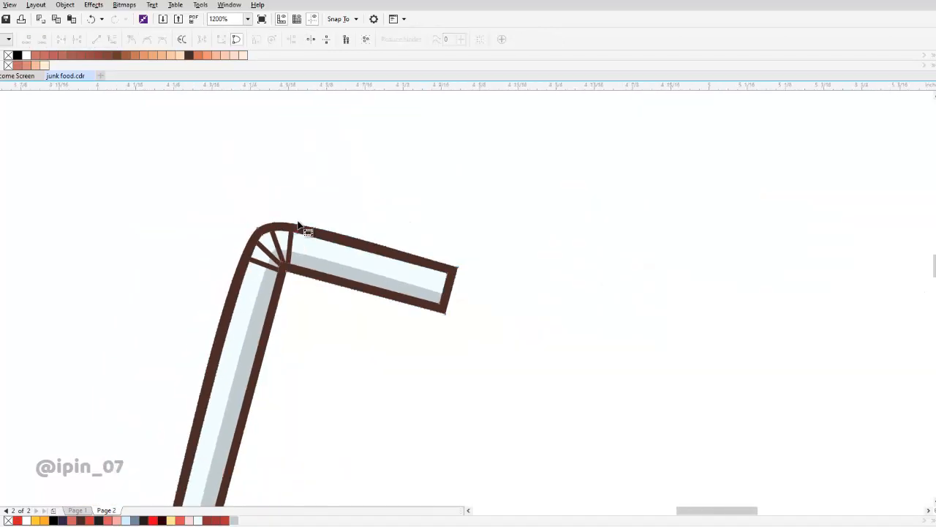
pyautogui.press('space')
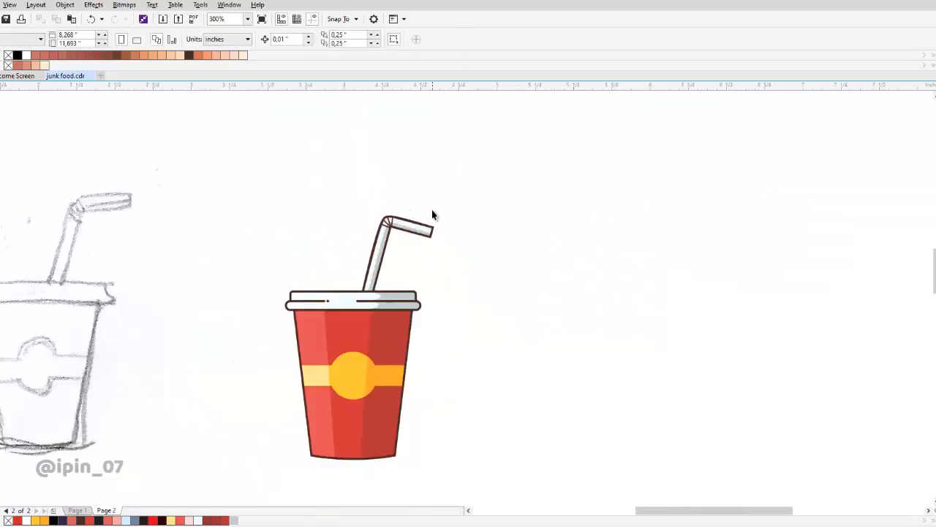
# Draw a slanted straight line about 0.63 inches tall with the Pen tool along the cup's left side
pyautogui.scroll(-1, 411, 280)
pyautogui.scroll(2, 418, 247)
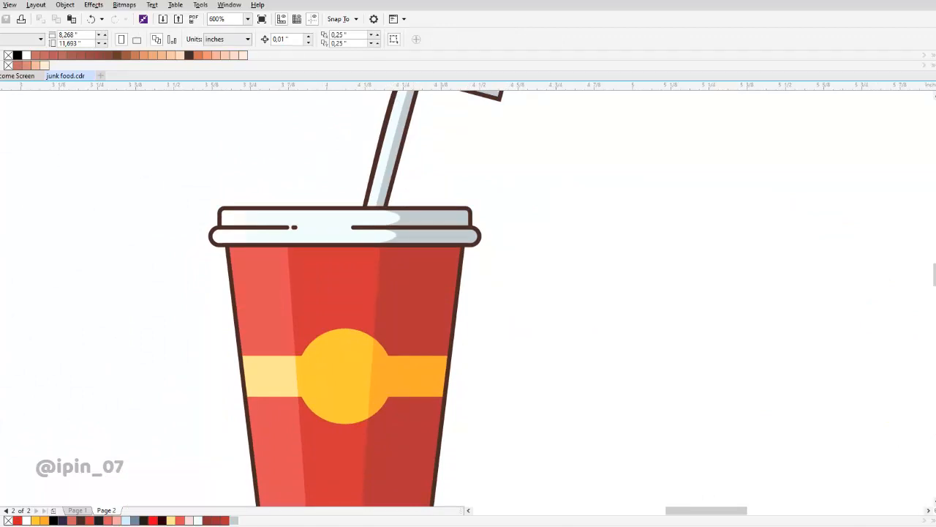
pyautogui.press('p')
pyautogui.moveTo(330, 251); pyautogui.dragTo(359, 182)
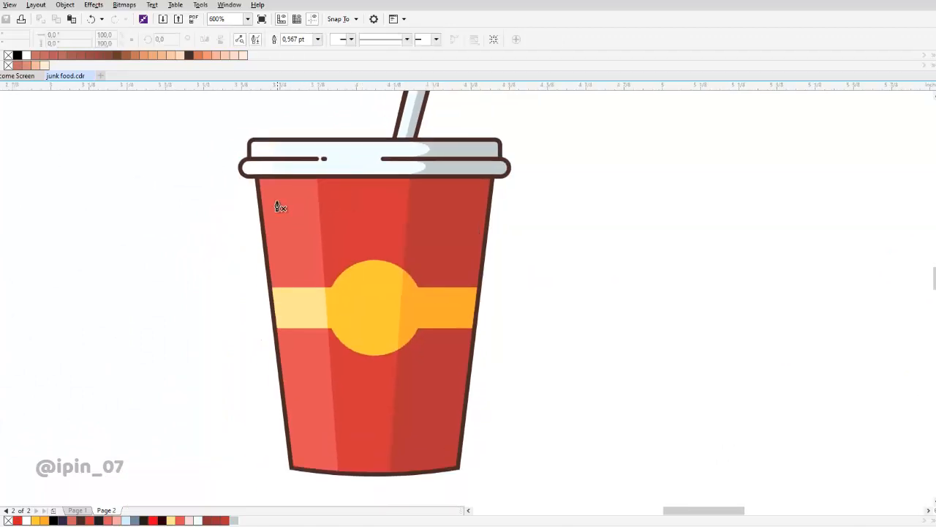
pyautogui.click(296, 398)
pyautogui.press('space')
# Set the slanted line's thickness to 1.5 pt after trying 1.0 pt and 2.0 pt
pyautogui.scroll(1, 294, 240)
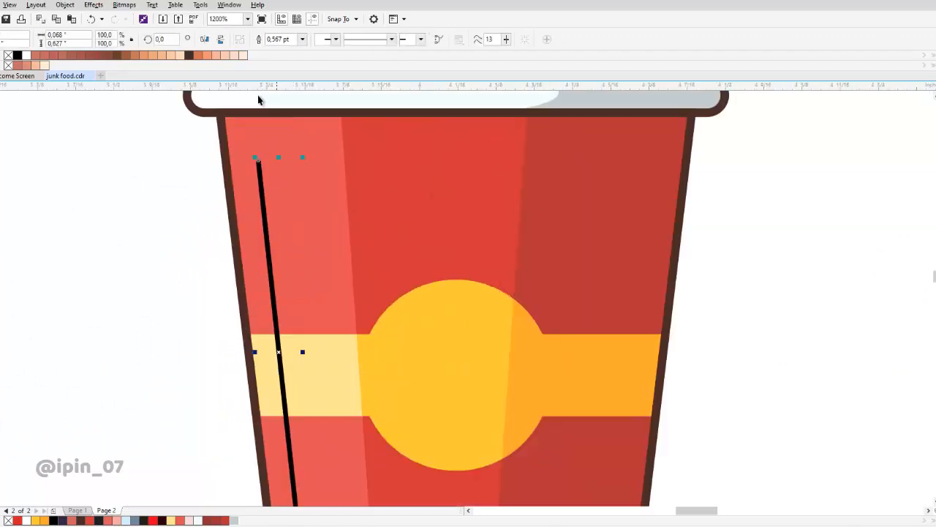
pyautogui.click(304, 39)
pyautogui.click(285, 93)
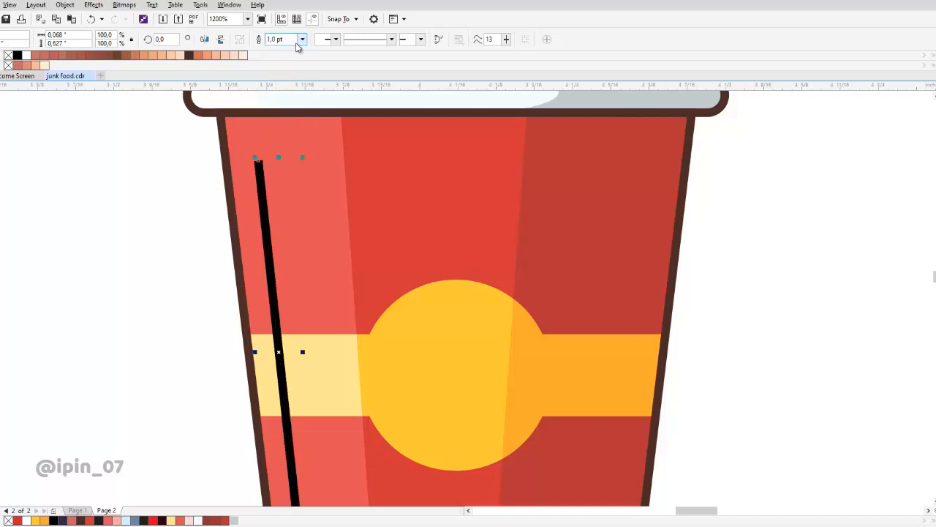
pyautogui.click(302, 40)
pyautogui.click(288, 98)
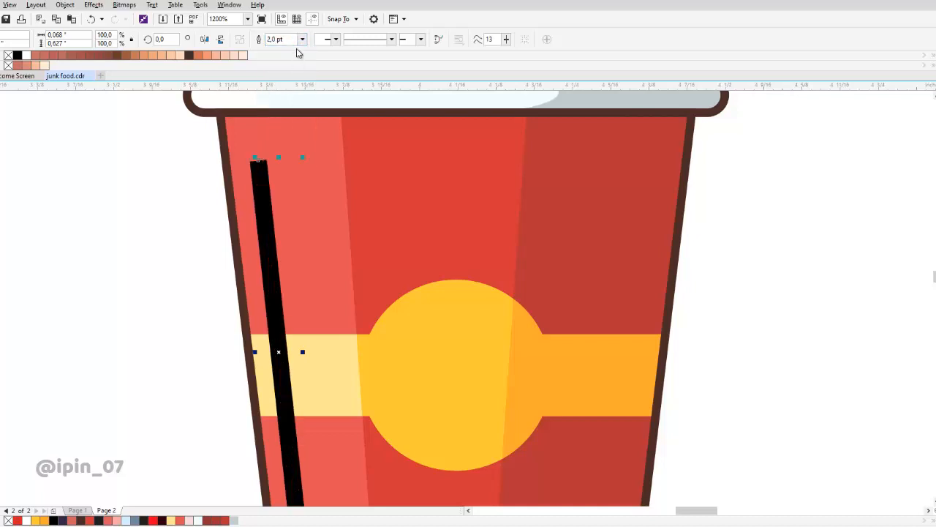
pyautogui.click(302, 40)
pyautogui.click(291, 90)
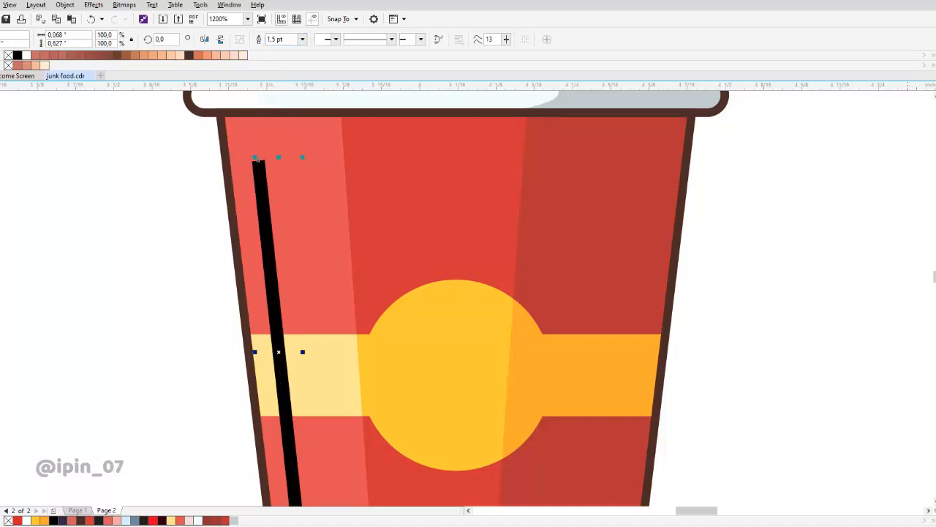
# Give the slanted line round line caps in its outline properties
pyautogui.click(935, 161)
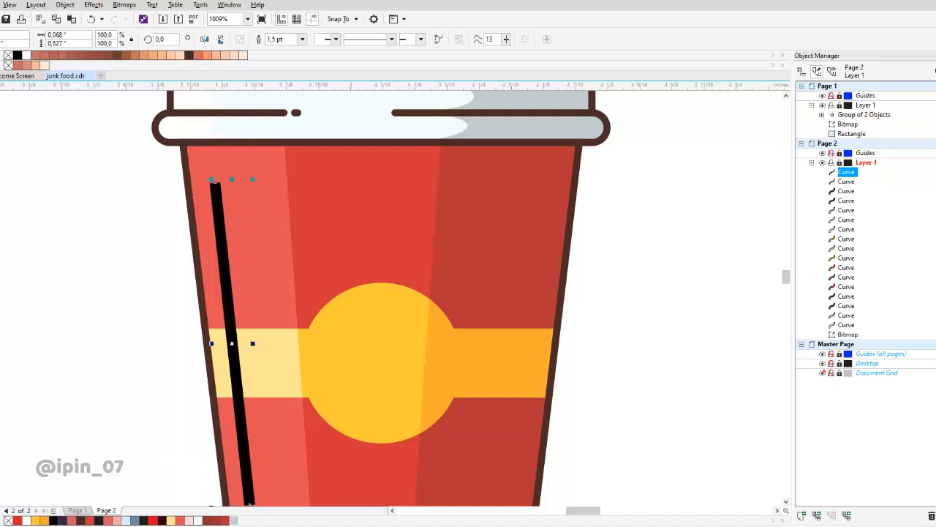
pyautogui.click(935, 110)
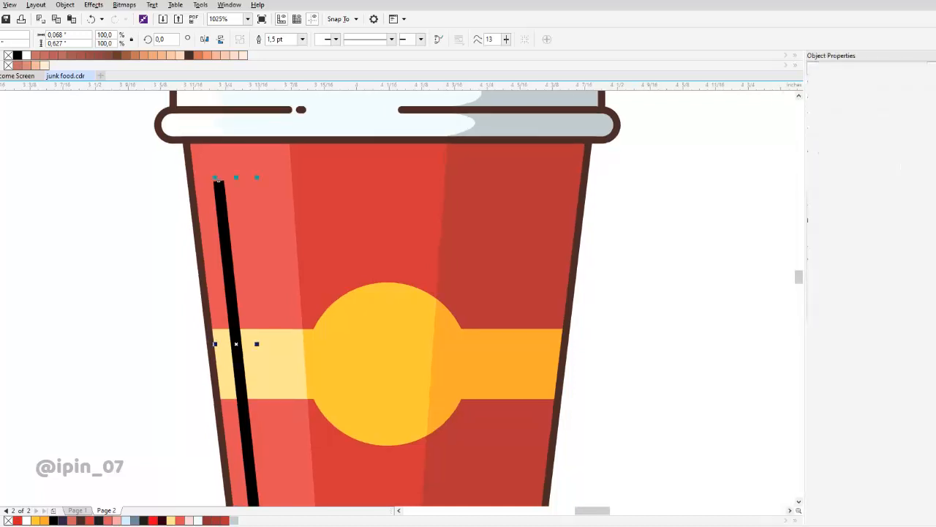
pyautogui.click(935, 161)
pyautogui.click(935, 110)
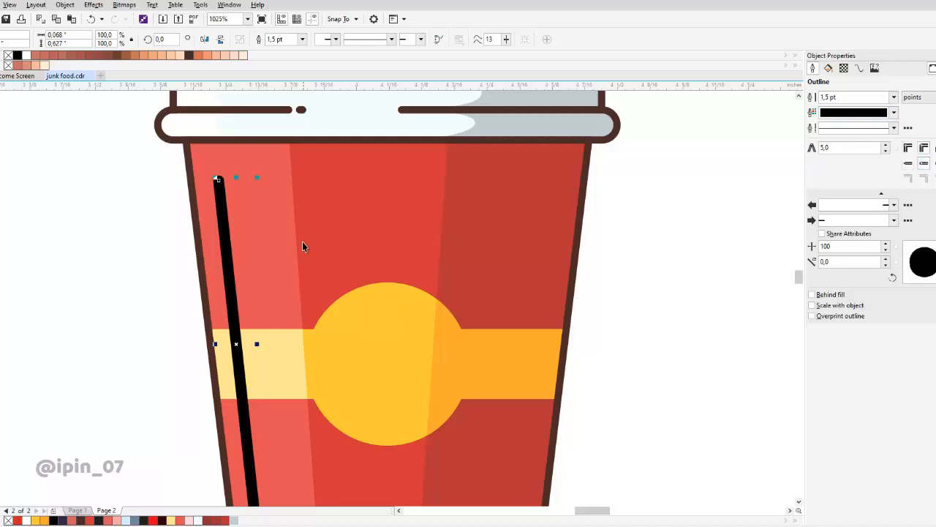
# Delete a short segment near the line's upper end with the Shape tool, leaving a small dash above a long stroke
pyautogui.scroll(2, 220, 198)
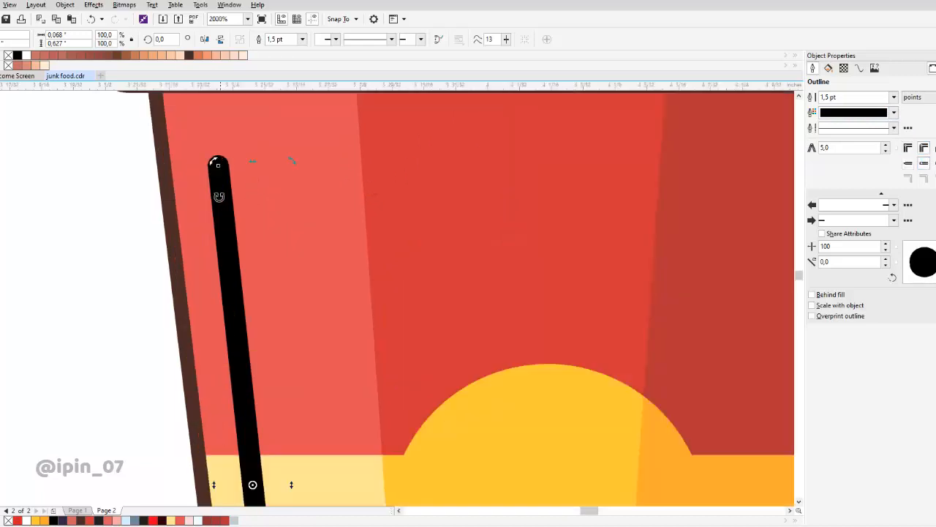
pyautogui.press('F10')
pyautogui.click(219, 188)
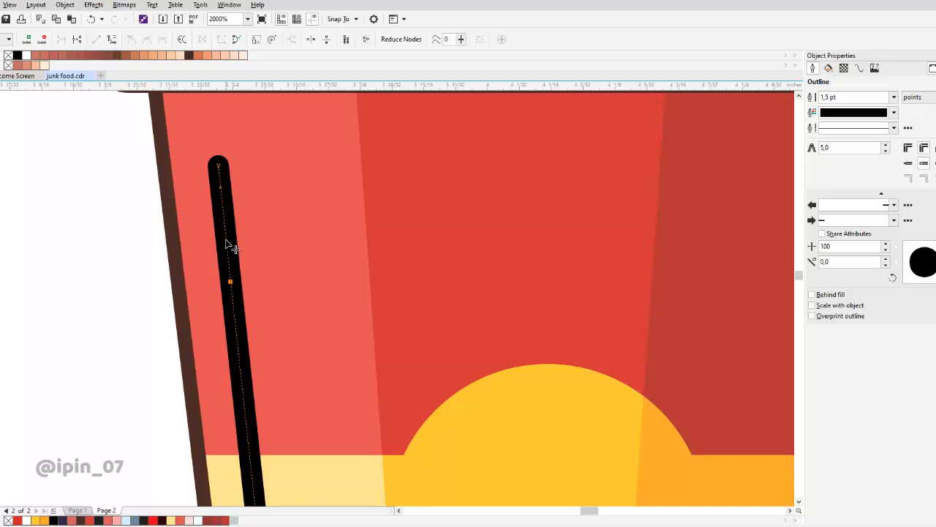
pyautogui.press('Delete')
pyautogui.scroll(-2, 251, 228)
pyautogui.press('space')
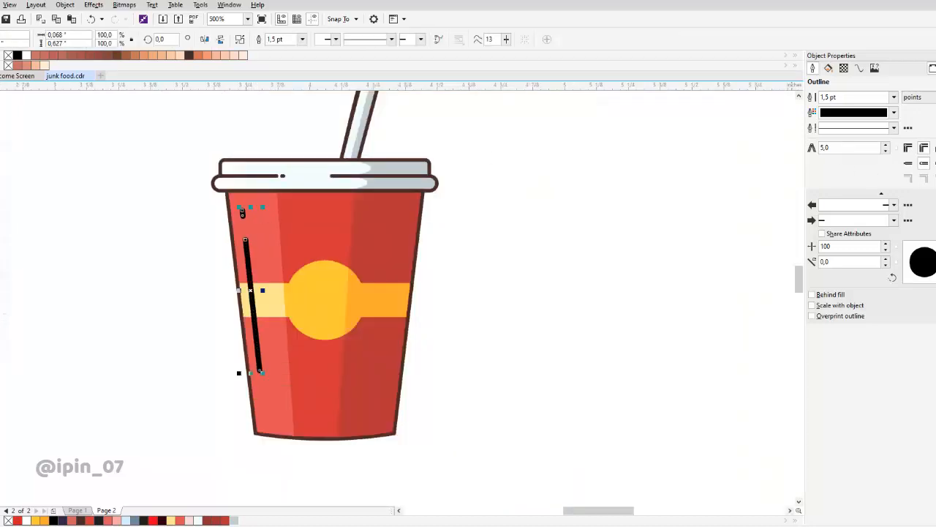
# Convert the dash and long stroke from outline to object and fill them white as the cup's highlight
pyautogui.click(94, 5)
pyautogui.moveTo(65, 5)
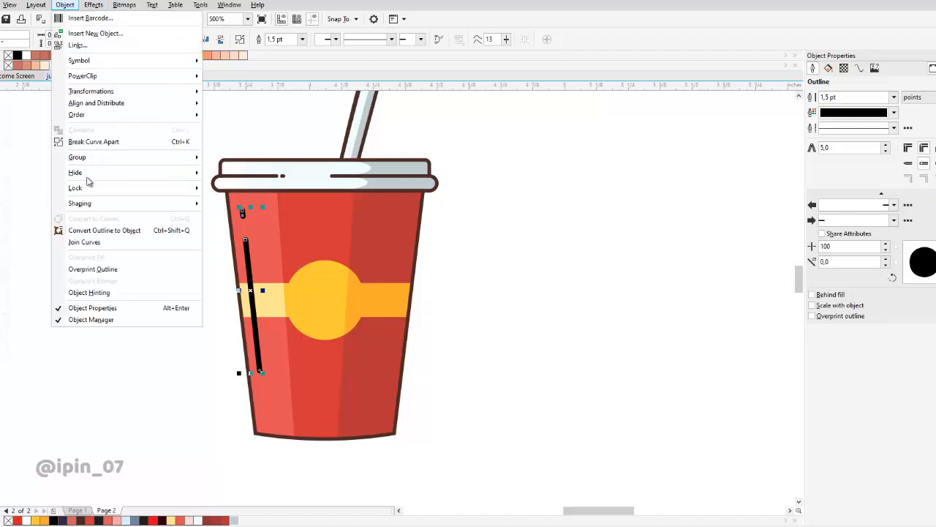
pyautogui.click(142, 230)
pyautogui.click(935, 168)
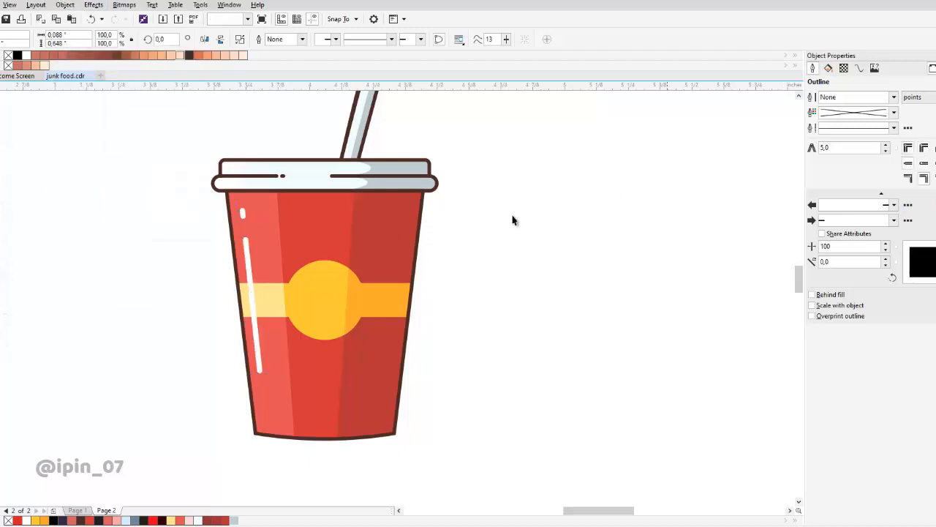
pyautogui.click(513, 220)
# Convert the outline of the broken brown line across the lid to an object
pyautogui.scroll(-2, 355, 273)
pyautogui.scroll(1, 372, 267)
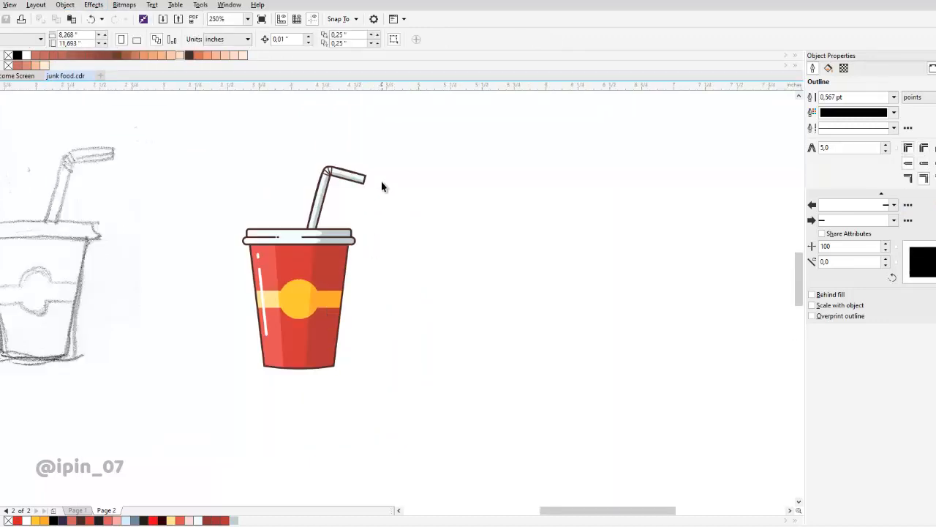
pyautogui.moveTo(307, 191); pyautogui.dragTo(318, 217)
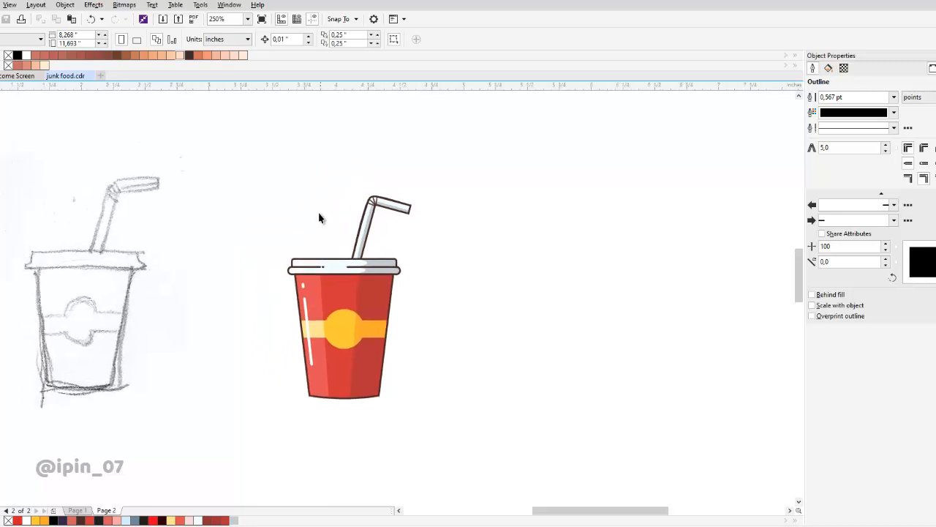
pyautogui.scroll(2, 342, 269)
pyautogui.moveTo(269, 272); pyautogui.dragTo(271, 288)
pyautogui.hotkey('ctrl', 'z')
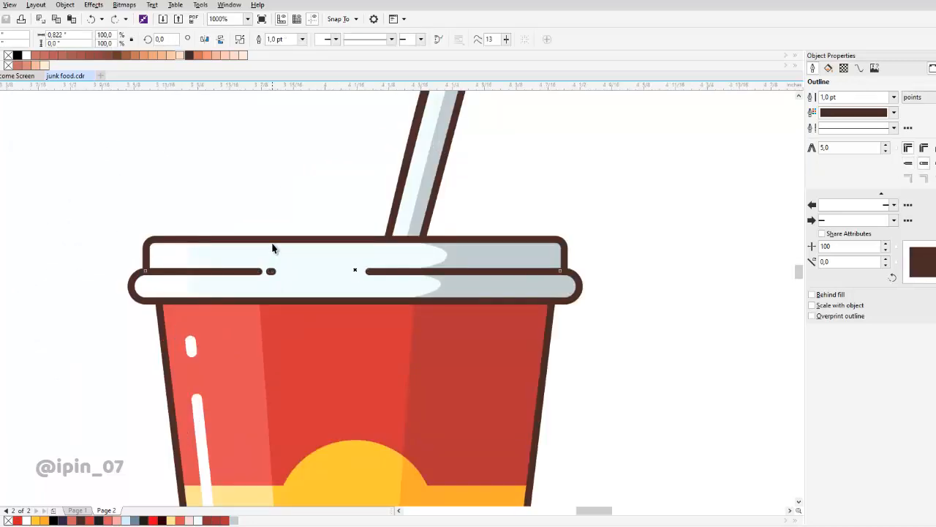
pyautogui.keyDown('shift'); pyautogui.click(274, 243); pyautogui.keyUp('shift')
pyautogui.click(256, 268)
pyautogui.scroll(1, 212, 193)
pyautogui.click(93, 5)
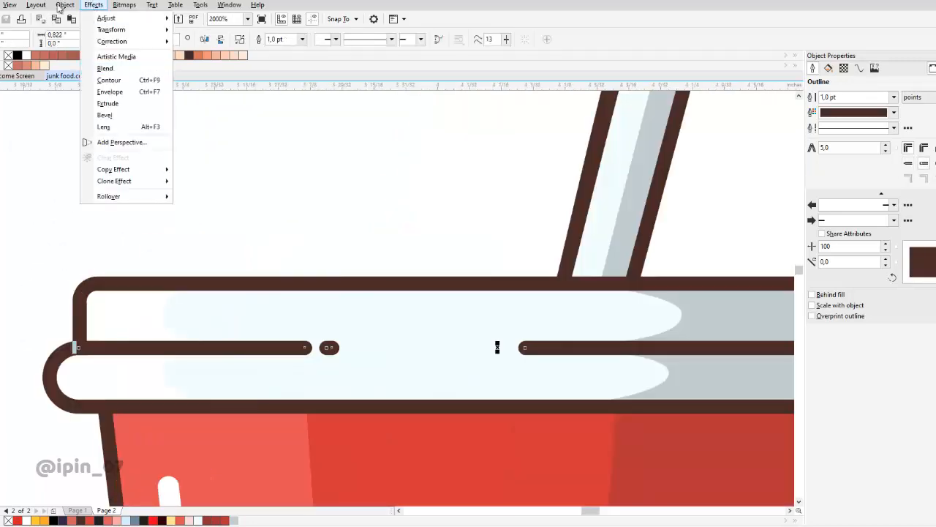
pyautogui.click(129, 244)
# Group all parts of the coloured cup and move the pencil sketch to the left, off the page
pyautogui.scroll(-3, 277, 220)
pyautogui.moveTo(276, 221); pyautogui.dragTo(284, 237)
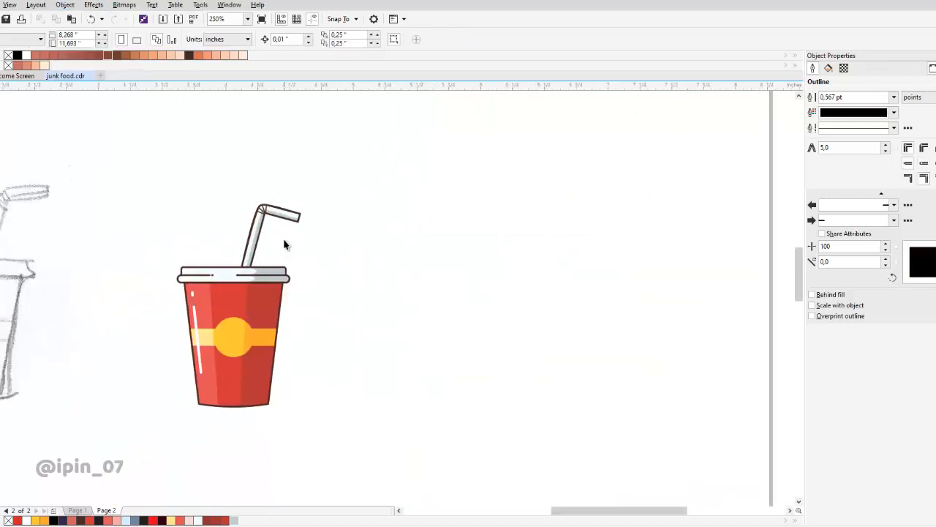
pyautogui.scroll(-1, 285, 244)
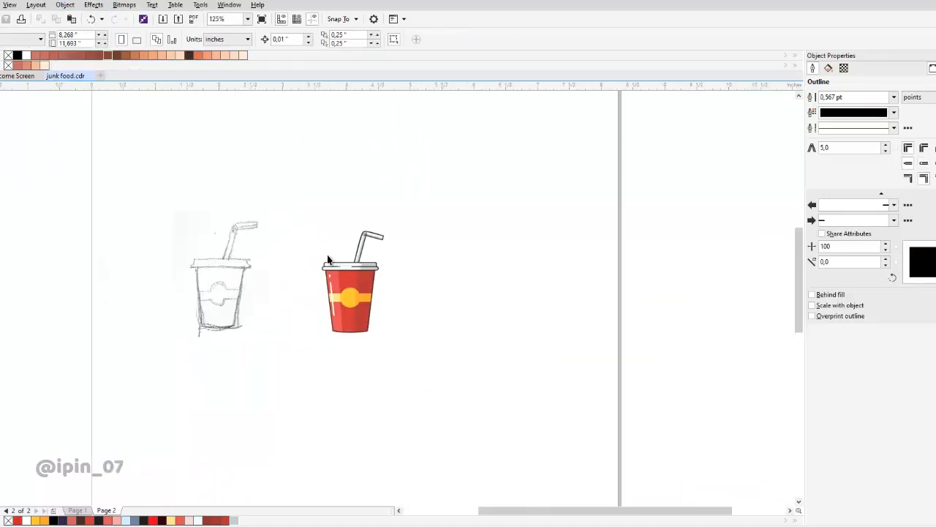
pyautogui.moveTo(294, 195); pyautogui.dragTo(431, 383)
pyautogui.moveTo(241, 291); pyautogui.dragTo(15, 291)
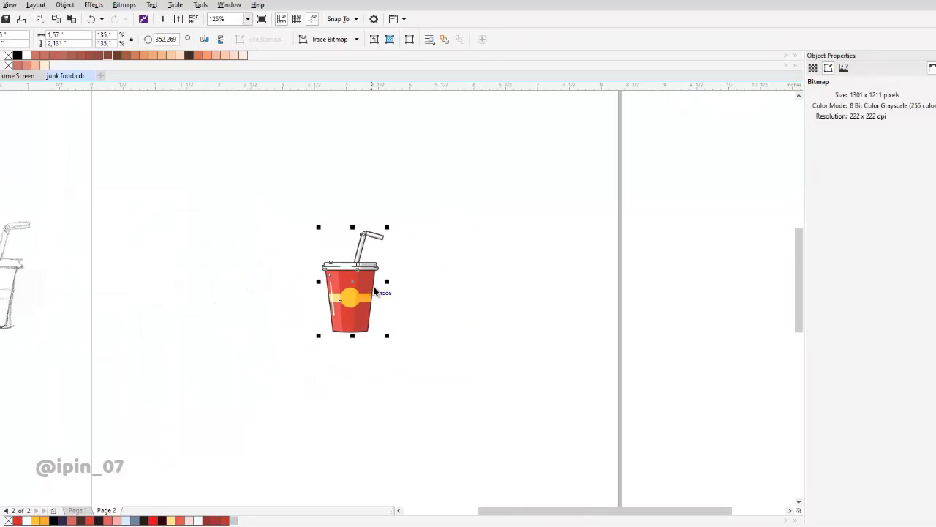
pyautogui.scroll(1, 374, 287)
pyautogui.moveTo(399, 189); pyautogui.dragTo(358, 227)
pyautogui.scroll(-1, 312, 211)
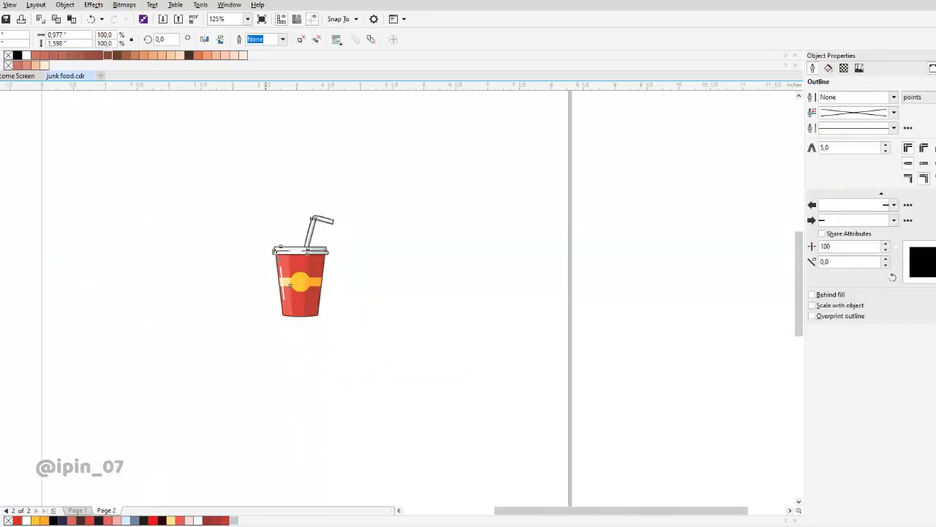
# Draw a square about 2.44 inches wide around the cup and shift it sideways to surround the artwork
pyautogui.press('F6')
pyautogui.moveTo(253, 179); pyautogui.dragTo(348, 337)
pyautogui.press('space')
pyautogui.moveTo(398, 301); pyautogui.dragTo(371, 304)
pyautogui.click(309, 256)
pyautogui.scroll(1, 306, 257)
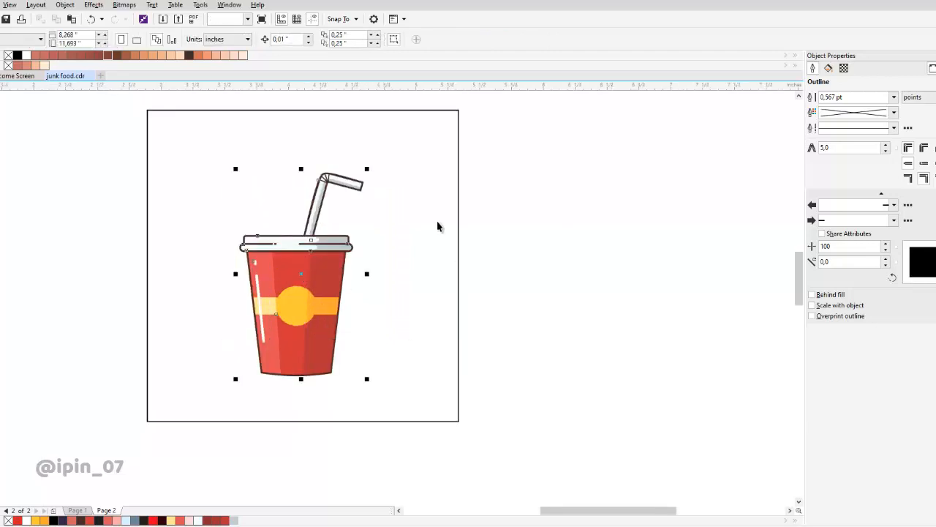
# Align the cup group and the square to each other's centres, horizontally and vertically
pyautogui.keyDown('shift'); pyautogui.click(441, 222); pyautogui.keyUp('shift')
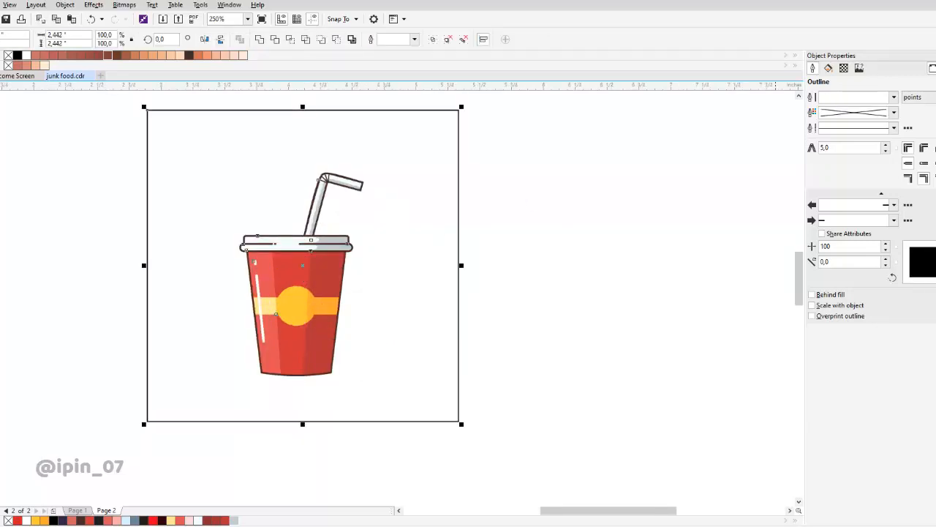
pyautogui.hotkey('ctrl', 'shift', 'a')
pyautogui.click(837, 95)
pyautogui.click(593, 144)
# Enlarge the square around its centre to about 3.53 inches wide and high
pyautogui.moveTo(413, 147); pyautogui.dragTo(391, 280)
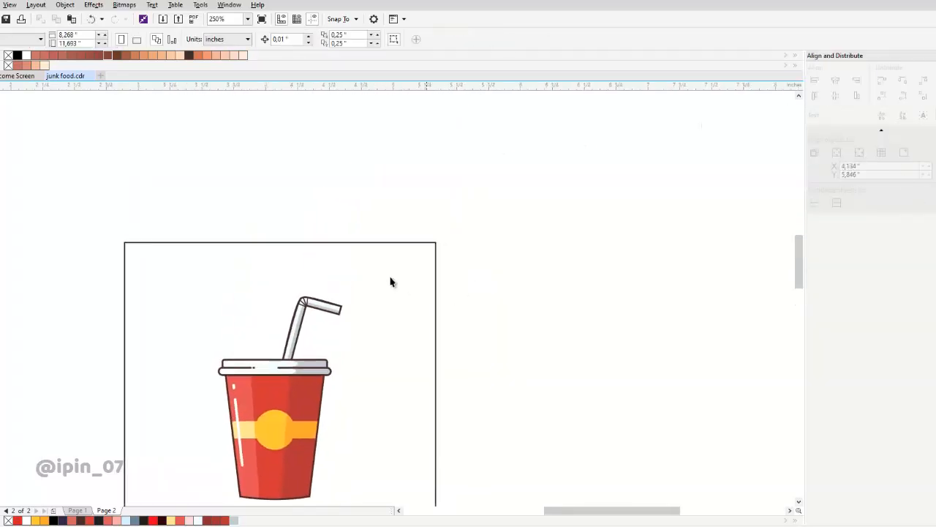
pyautogui.click(436, 250)
pyautogui.moveTo(439, 239); pyautogui.dragTo(500, 174)
pyautogui.scroll(-2, 489, 188)
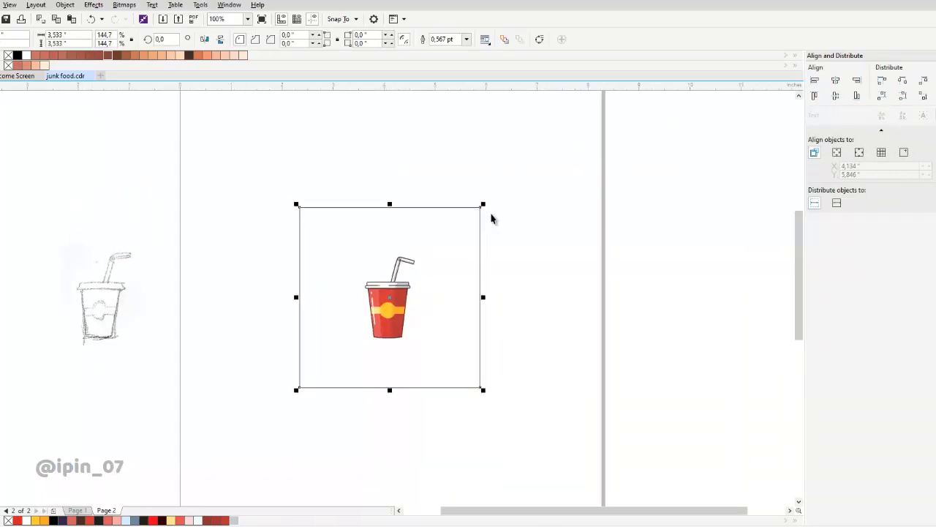
pyautogui.click(500, 252)
# Fill the area between the cup and the square with slate blue using the Smart Fill tool
pyautogui.scroll(2, 503, 236)
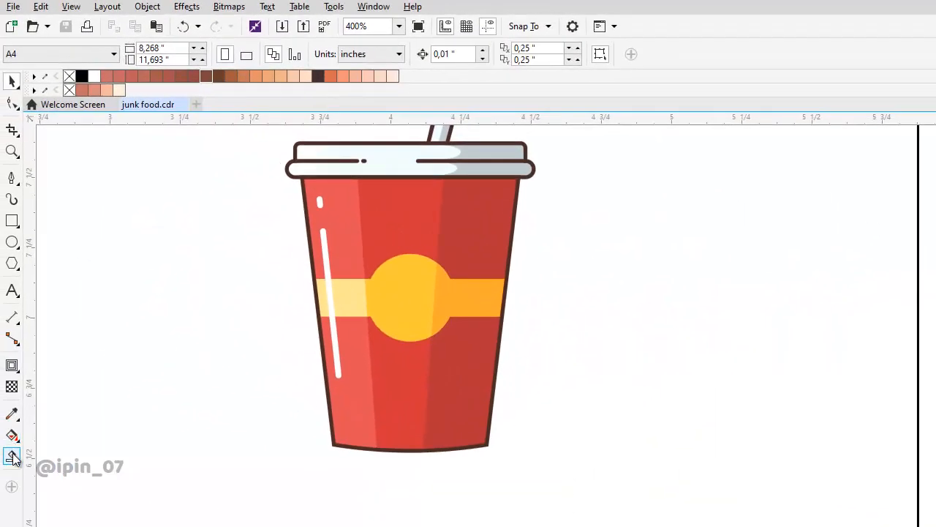
pyautogui.click(12, 457)
pyautogui.click(140, 260)
pyautogui.scroll(-1, 228, 319)
pyautogui.press('space')
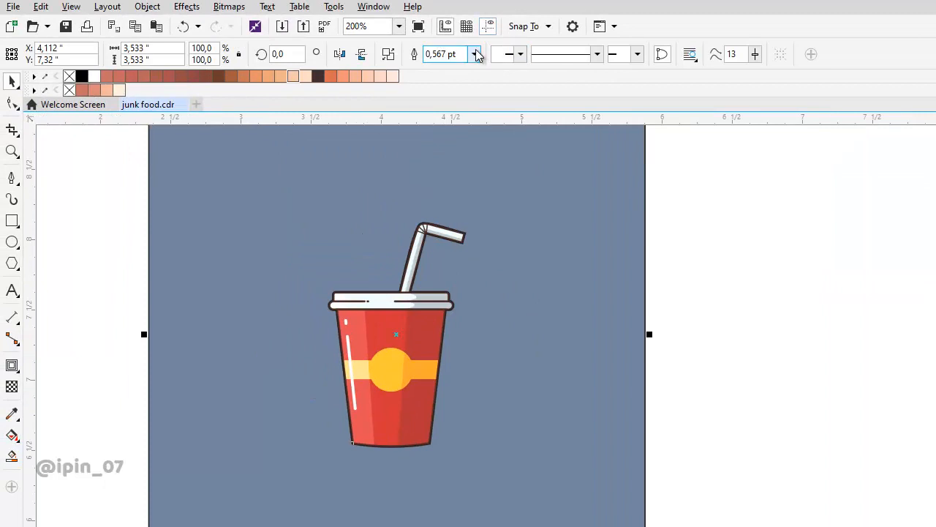
# Break the slate-blue shape apart, move its square piece aside and delete it, keeping the cup silhouette
pyautogui.click(392, 57)
pyautogui.click(668, 176)
pyautogui.moveTo(370, 239); pyautogui.dragTo(448, 347)
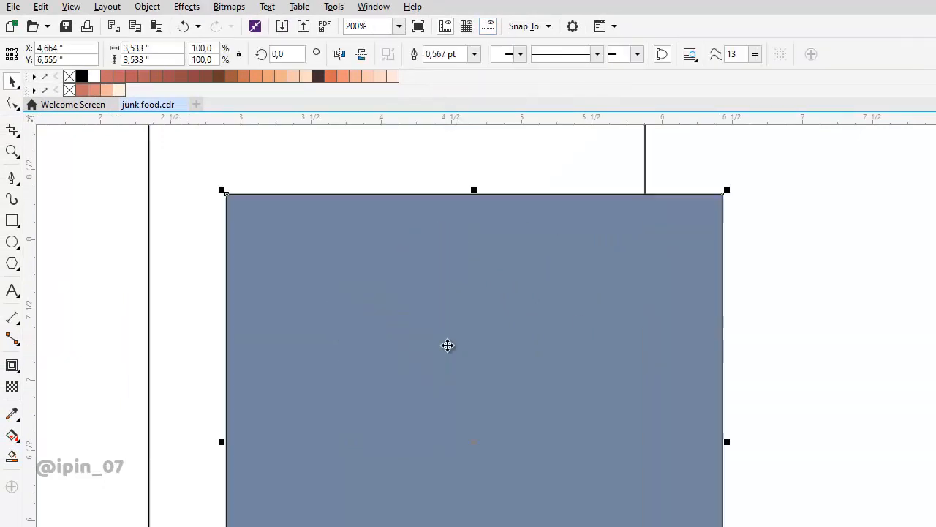
pyautogui.press('Delete')
# Set the cup silhouette's outline to 2.0 pt and send the silhouette behind the cup
pyautogui.click(385, 309)
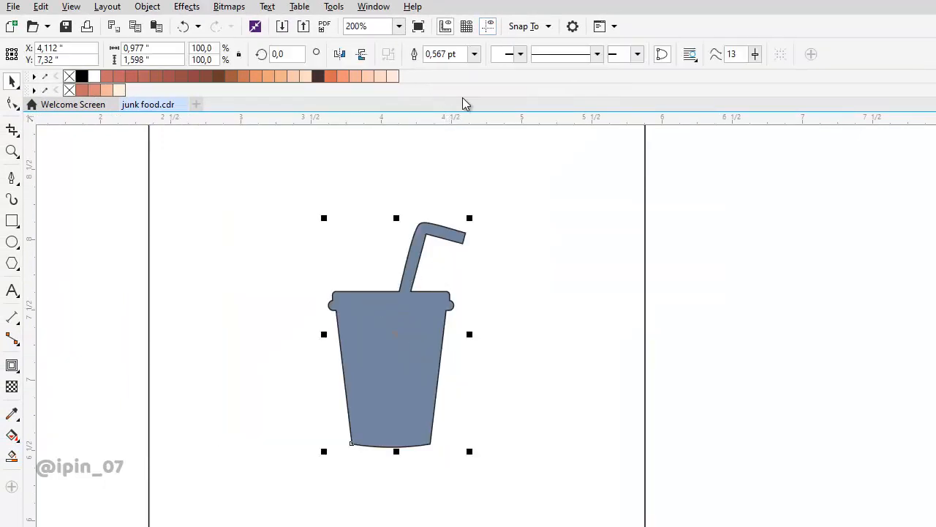
pyautogui.click(475, 55)
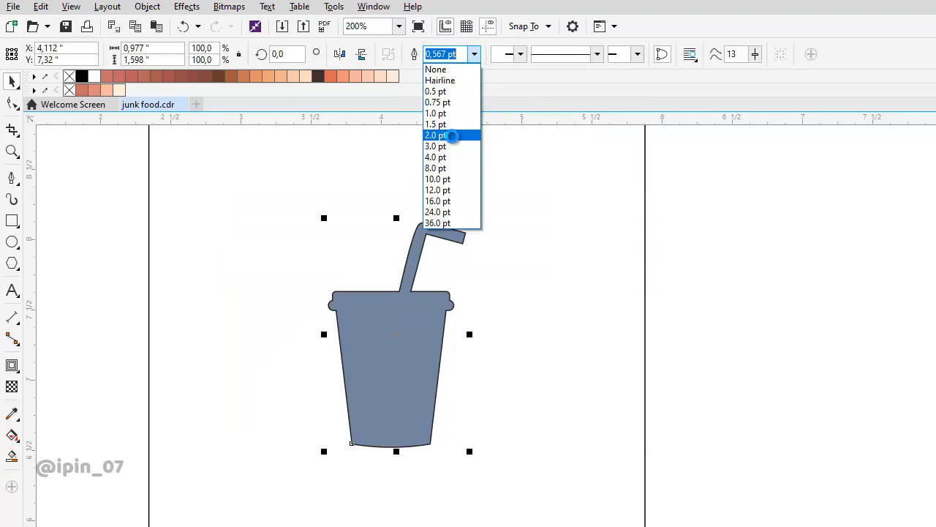
pyautogui.click(450, 135)
pyautogui.hotkey('shift', 'pagedown')
pyautogui.hotkey('shift', 'pageup')
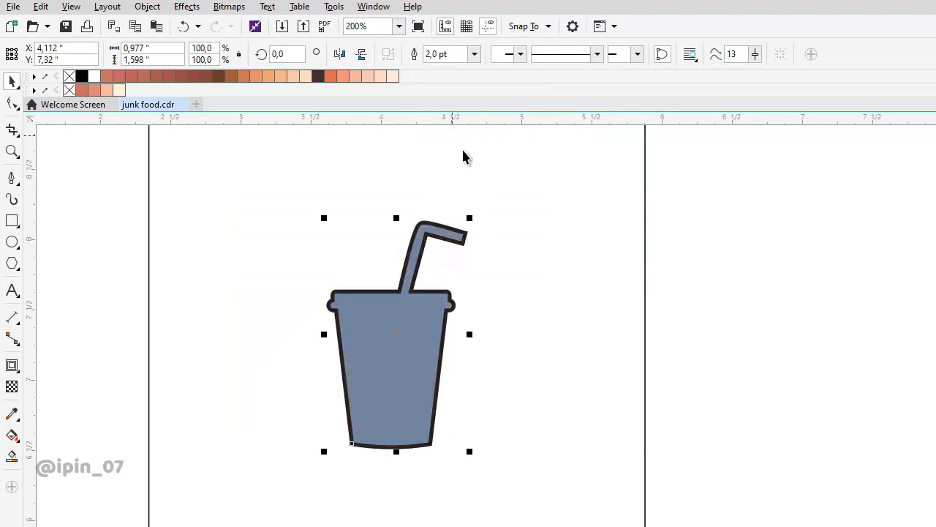
pyautogui.hotkey('ctrl', 'z')
# Bring the cup silhouette to the front with a dark brown fill and outline, and convert its outline to an object
pyautogui.scroll(1, 417, 334)
pyautogui.moveTo(441, 312); pyautogui.dragTo(568, 352)
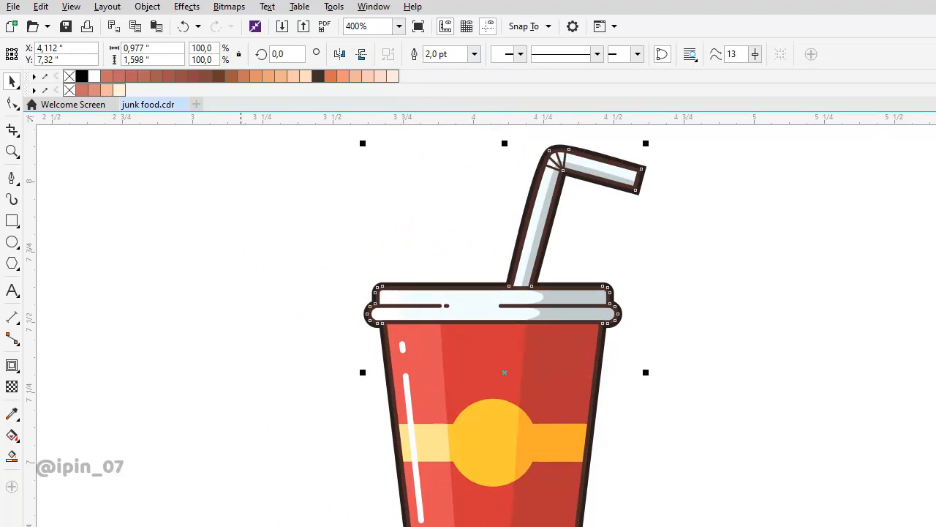
pyautogui.scroll(-4, 638, 248)
pyautogui.scroll(2, 571, 339)
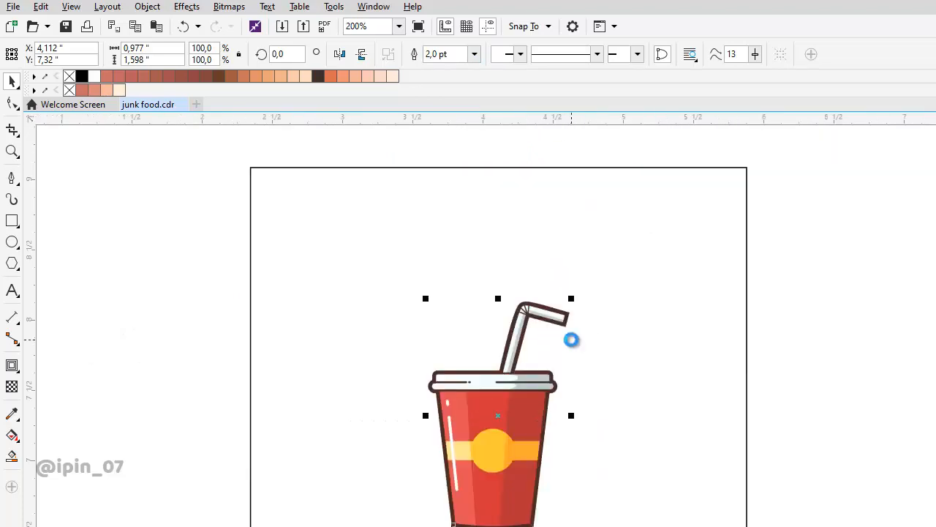
pyautogui.hotkey('shift', 'pageup')
pyautogui.click(186, 6)
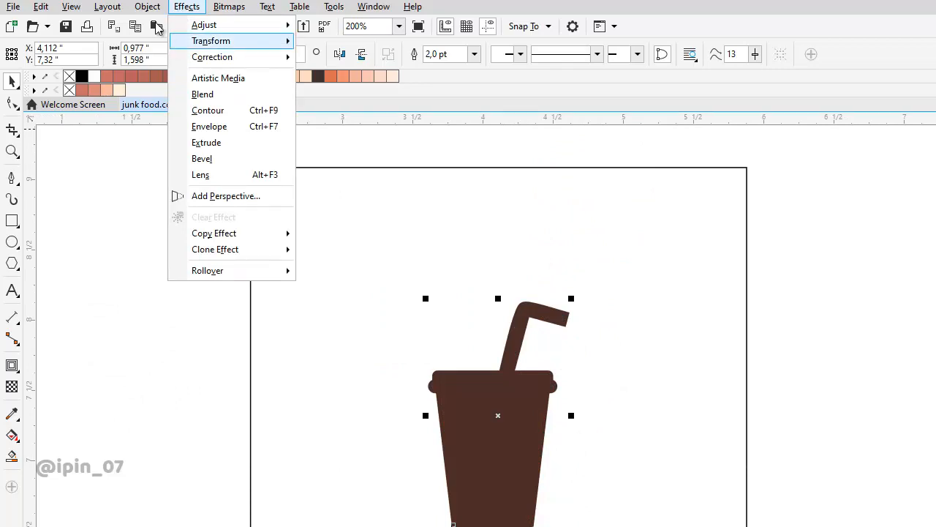
pyautogui.moveTo(147, 6)
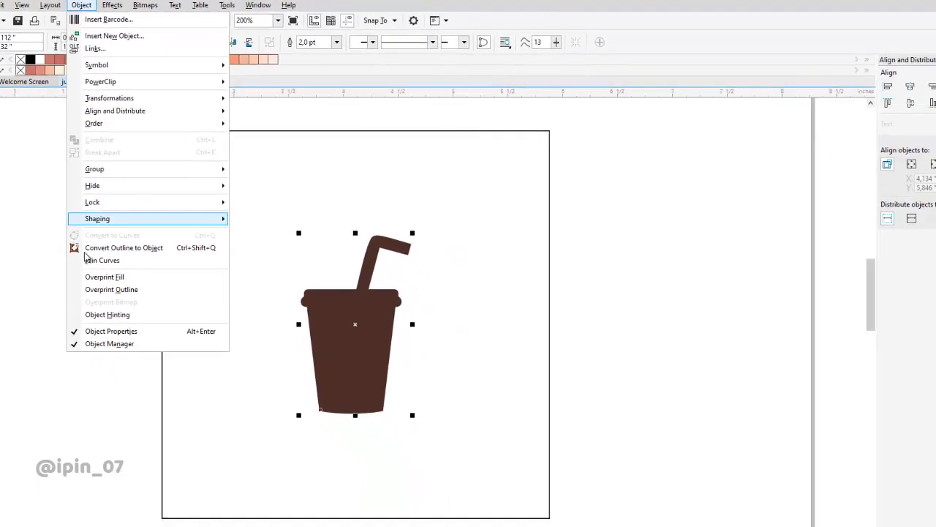
pyautogui.click(91, 250)
# Weld the converted outline and the brown silhouette into one shape and place it behind the cup artwork
pyautogui.scroll(1, 359, 328)
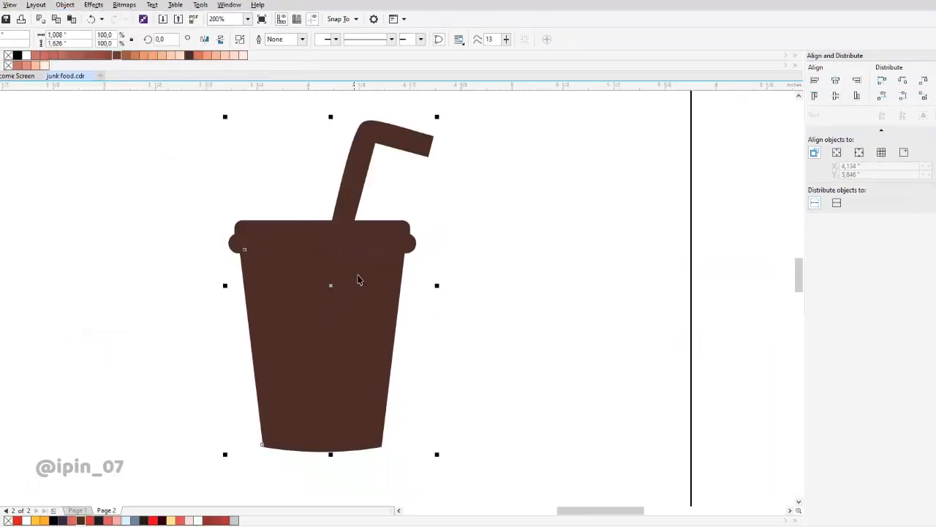
pyautogui.moveTo(395, 297); pyautogui.dragTo(341, 341)
pyautogui.keyDown('shift'); pyautogui.click(338, 339); pyautogui.keyUp('shift')
pyautogui.moveTo(326, 304); pyautogui.dragTo(463, 315)
pyautogui.hotkey('ctrl', 'z')
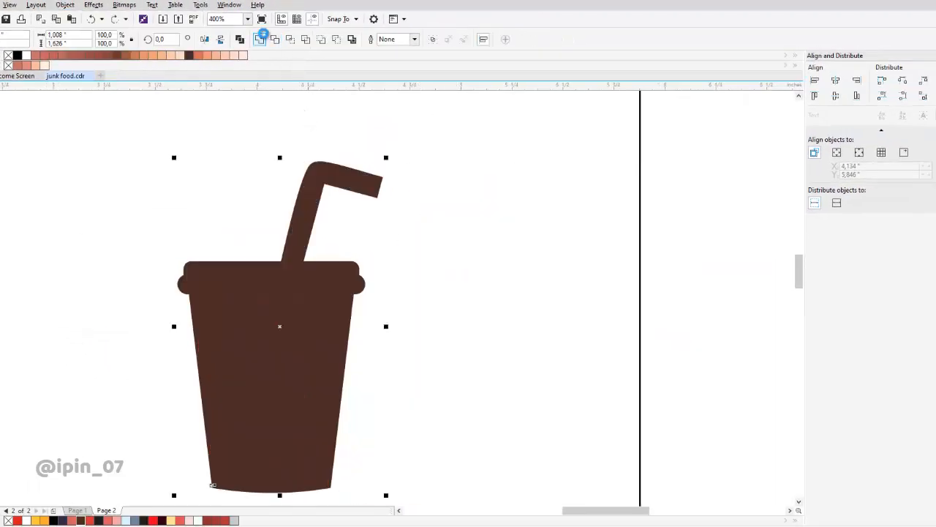
pyautogui.click(259, 38)
pyautogui.hotkey('ctrl', 'z')
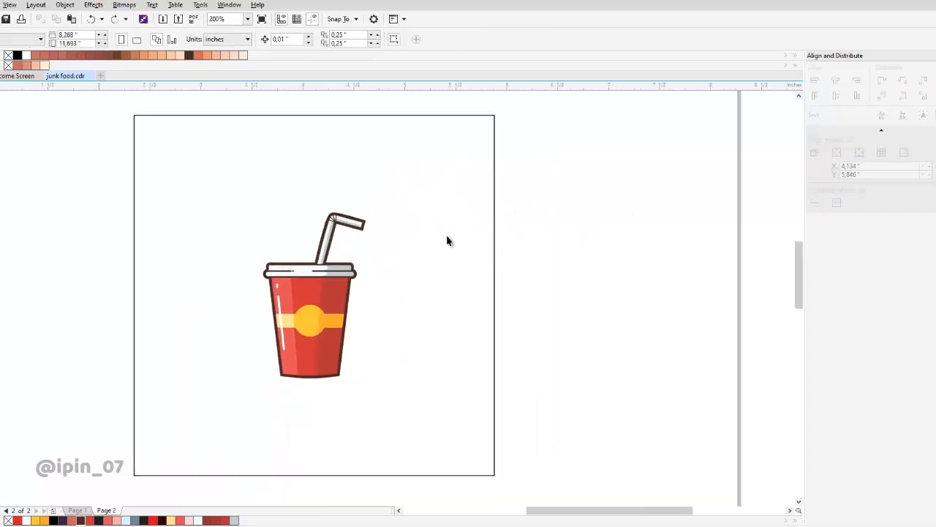
# Fill the square behind the cup with pale blue and remove its outline
pyautogui.click(301, 336)
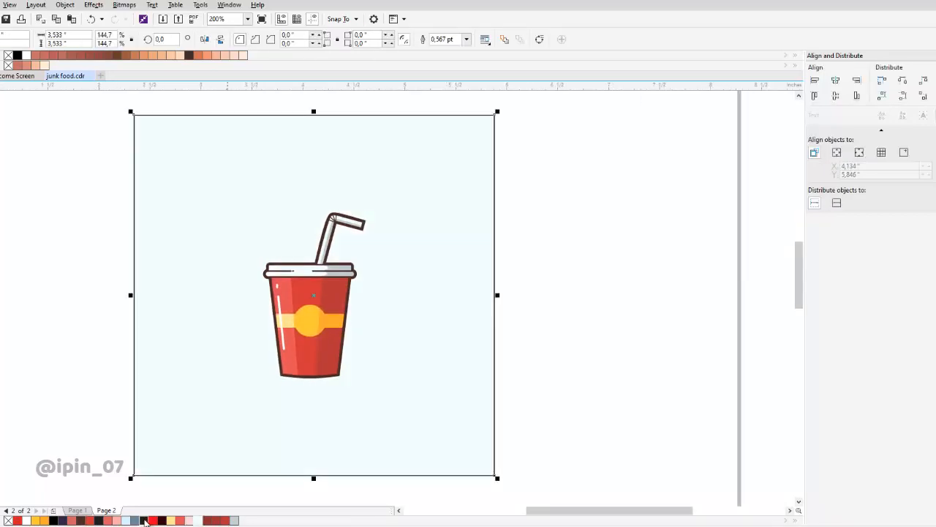
pyautogui.click(466, 39)
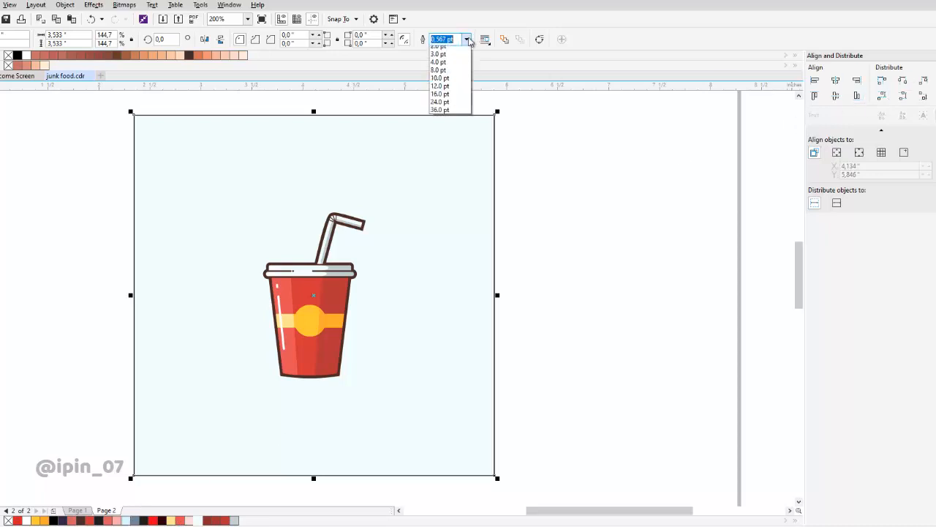
pyautogui.click(442, 49)
# Enlarge the pale blue background square around its centre to about 209.3% scale
pyautogui.scroll(-5, 431, 215)
pyautogui.moveTo(445, 196); pyautogui.dragTo(450, 192)
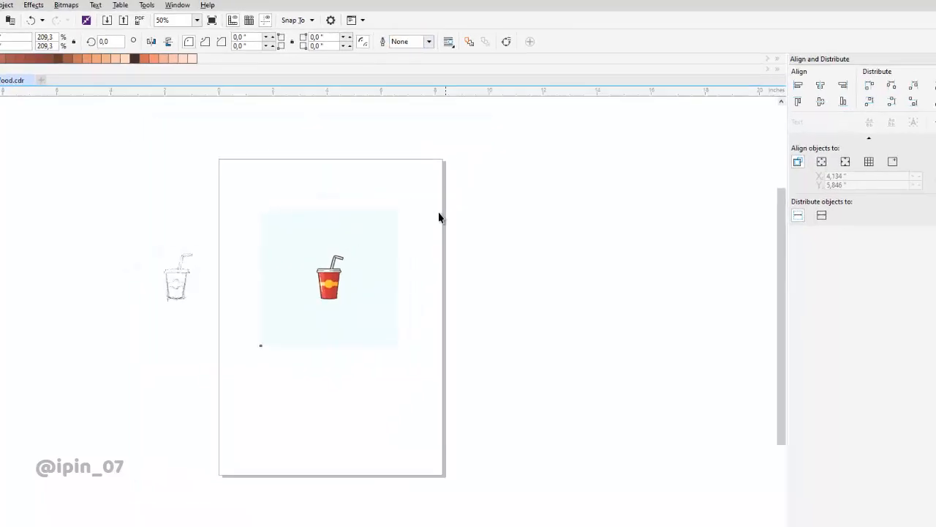
pyautogui.click(476, 204)
# Collapse the Align and Distribute docker to give the finished cup illustration more room
pyautogui.scroll(2, 404, 271)
pyautogui.moveTo(404, 271); pyautogui.dragTo(500, 313)
pyautogui.scroll(2, 205, 420)
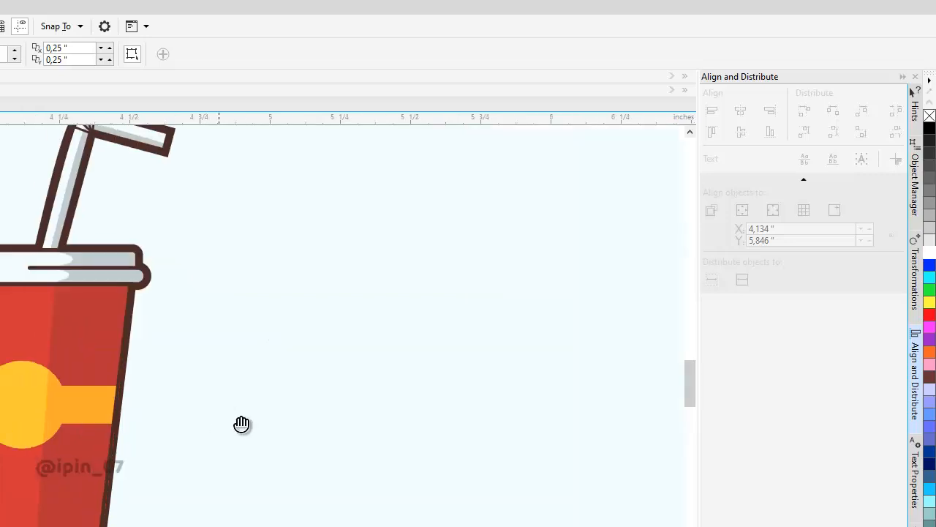
pyautogui.click(904, 78)
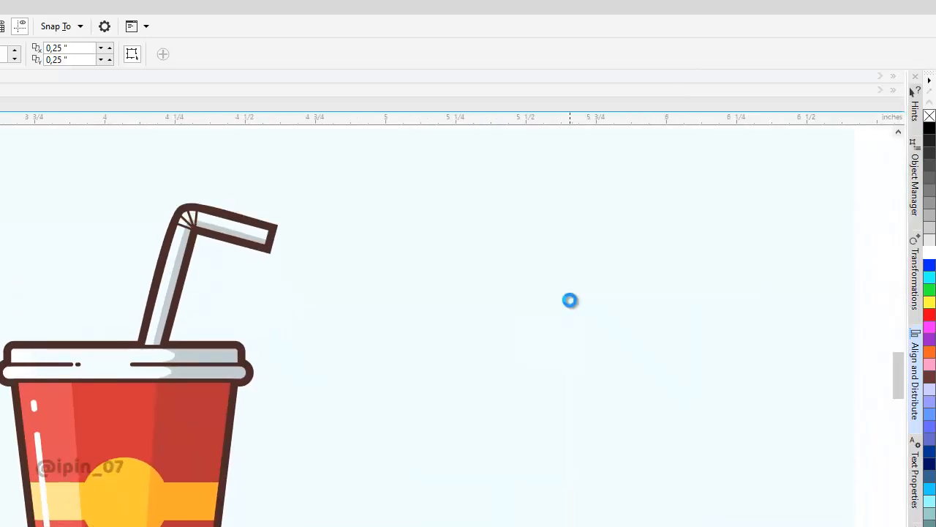